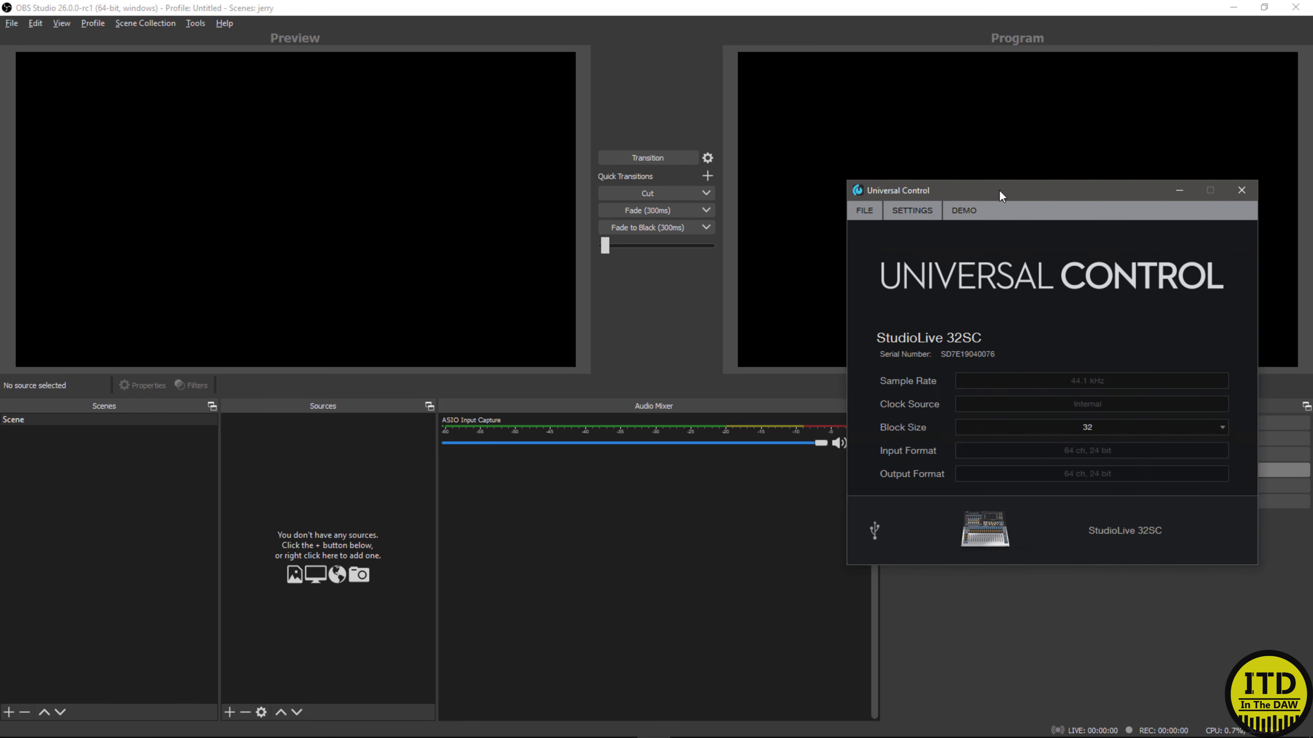
Step: Examine the block sizes available for the StudioLive 32SC in Universal Control
drag(1045, 186, 726, 100)
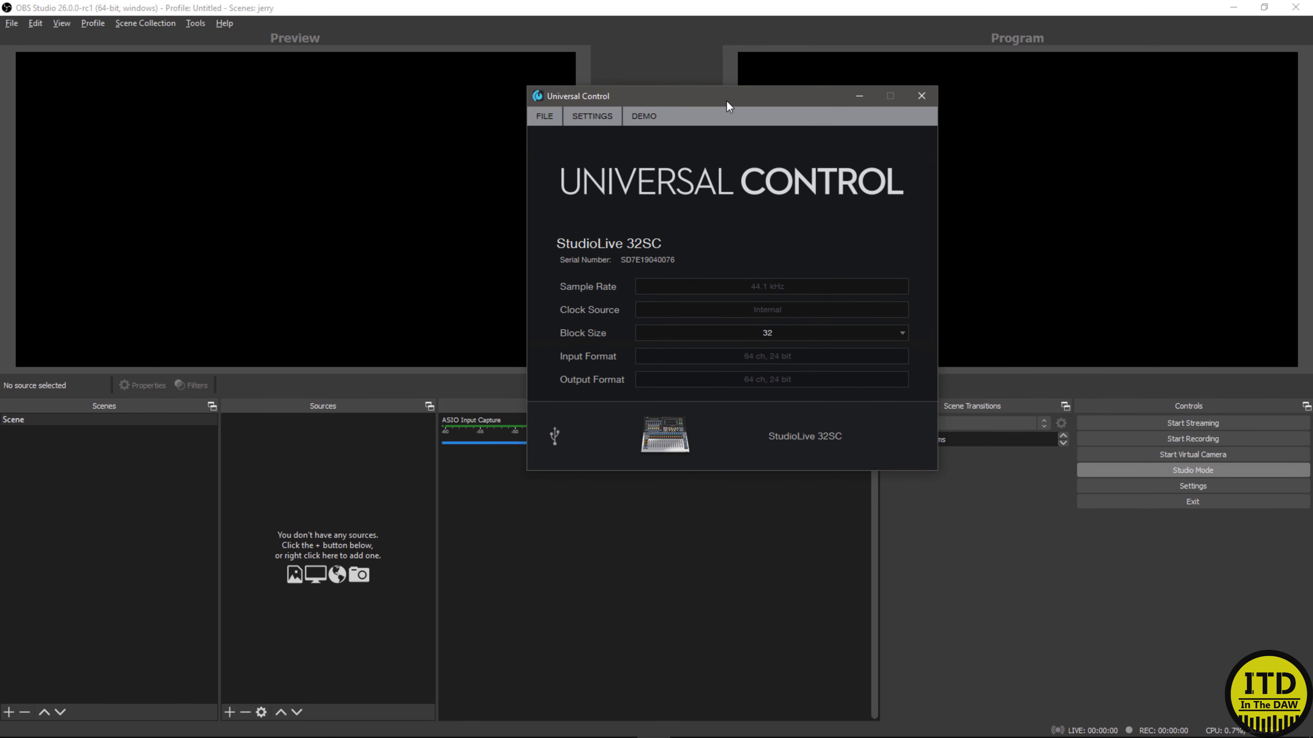
click(777, 335)
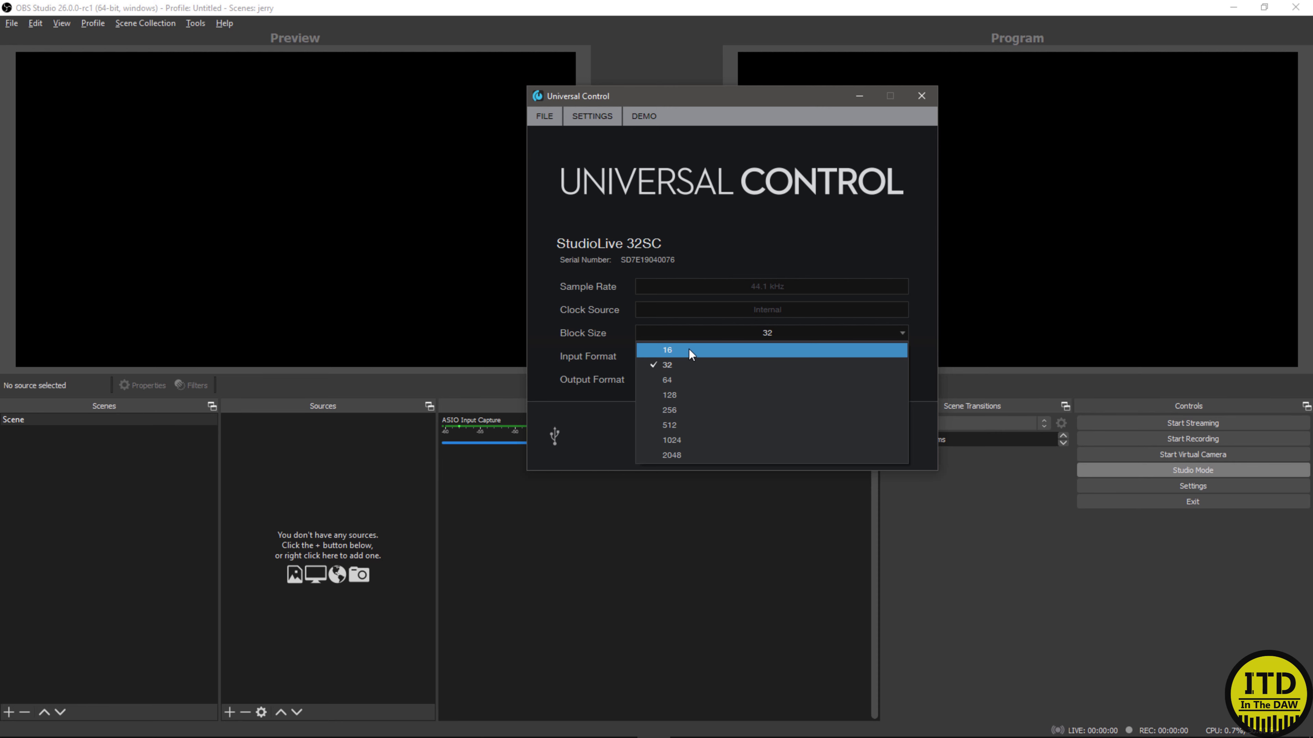
key(Down)
key(Down)
key(Down)
key(Down)
key(Down)
key(Down)
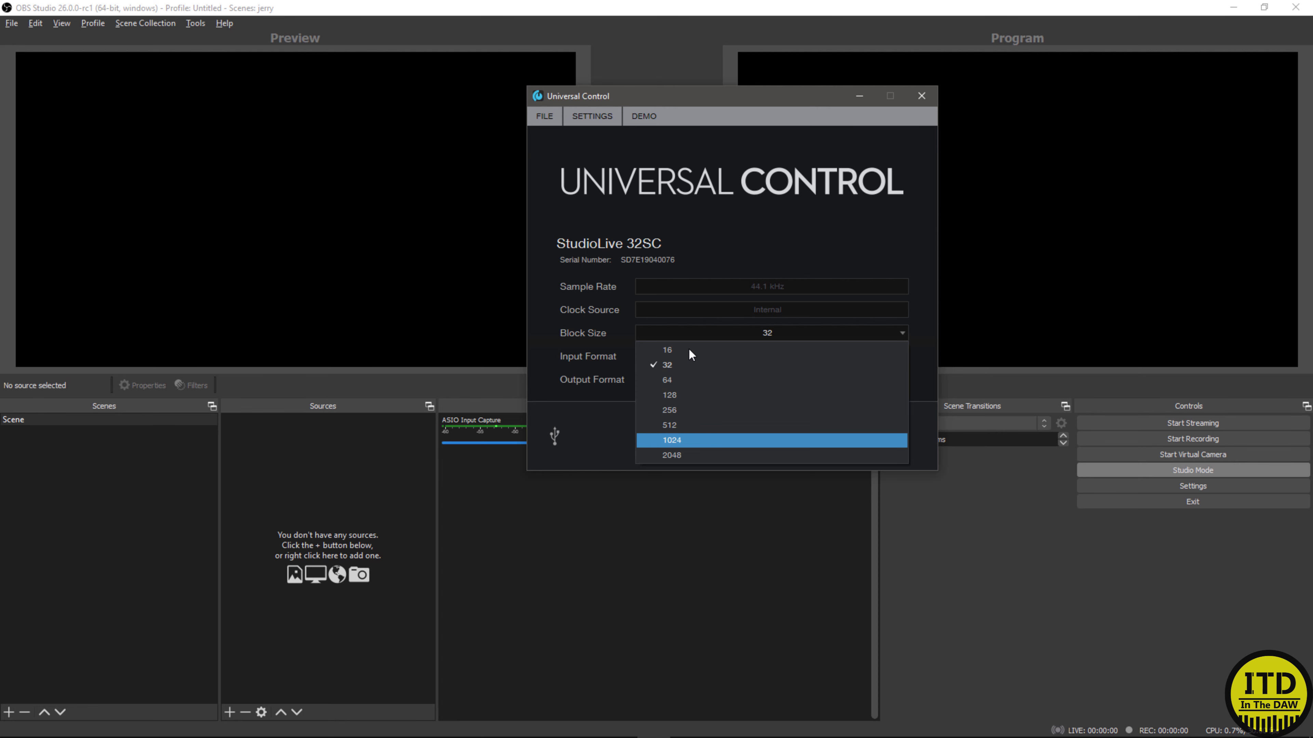
key(Up)
key(Up)
key(Up)
key(Up)
key(Up)
key(Up)
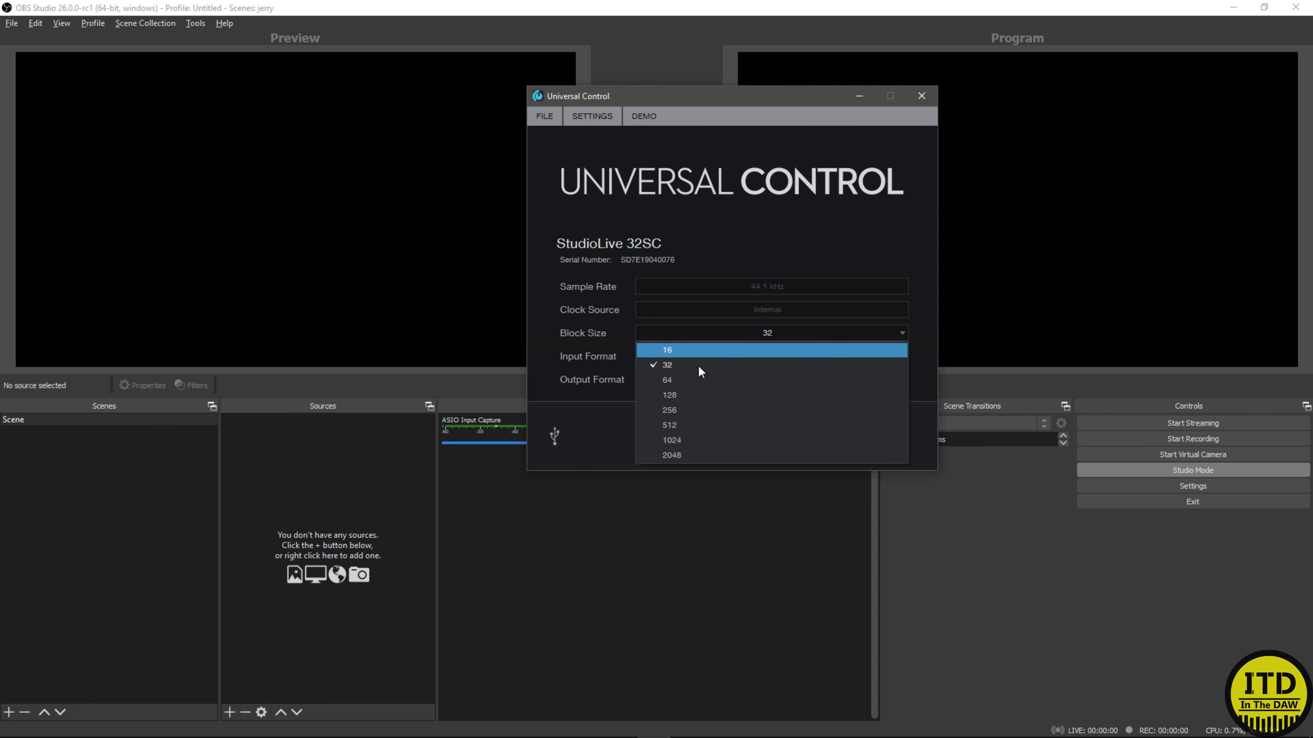
key(Down)
key(Down)
key(Down)
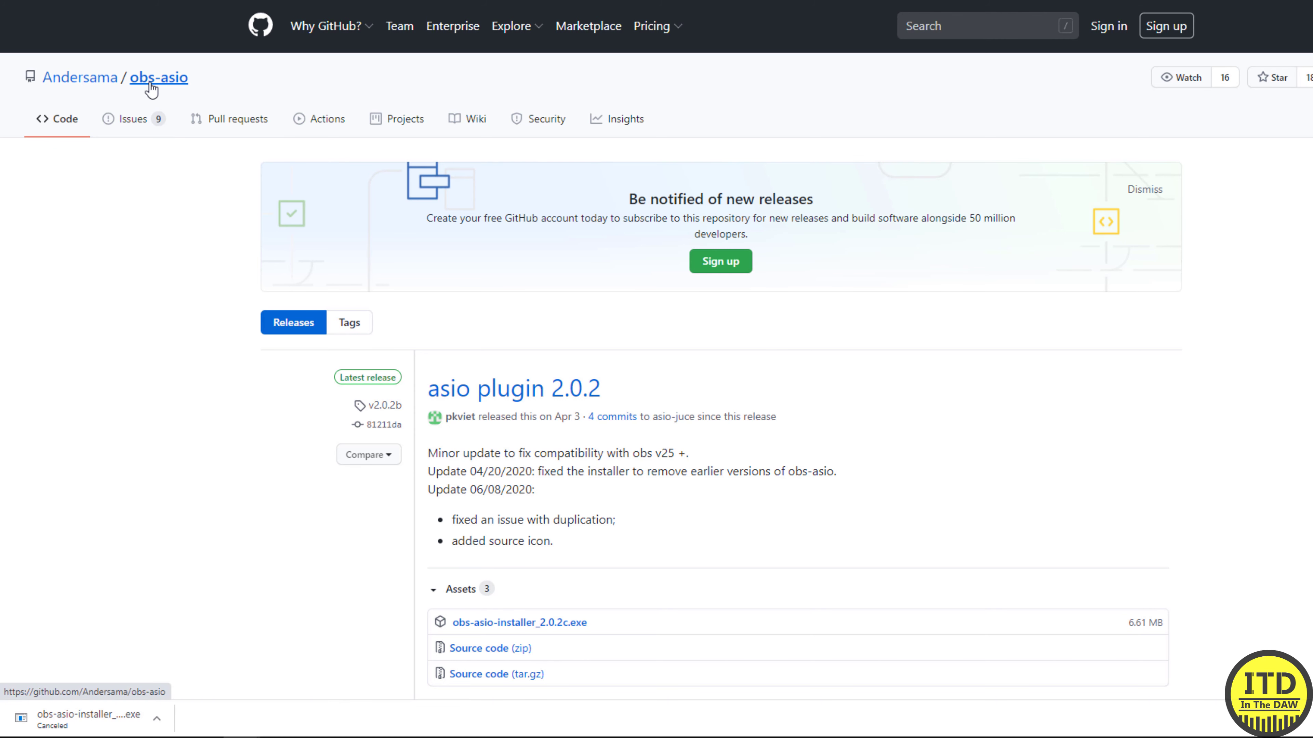
Step: Read the obs-asio repository description on GitHub, open its installation and usage wiki page, and follow the link to the Releases section
click(150, 85)
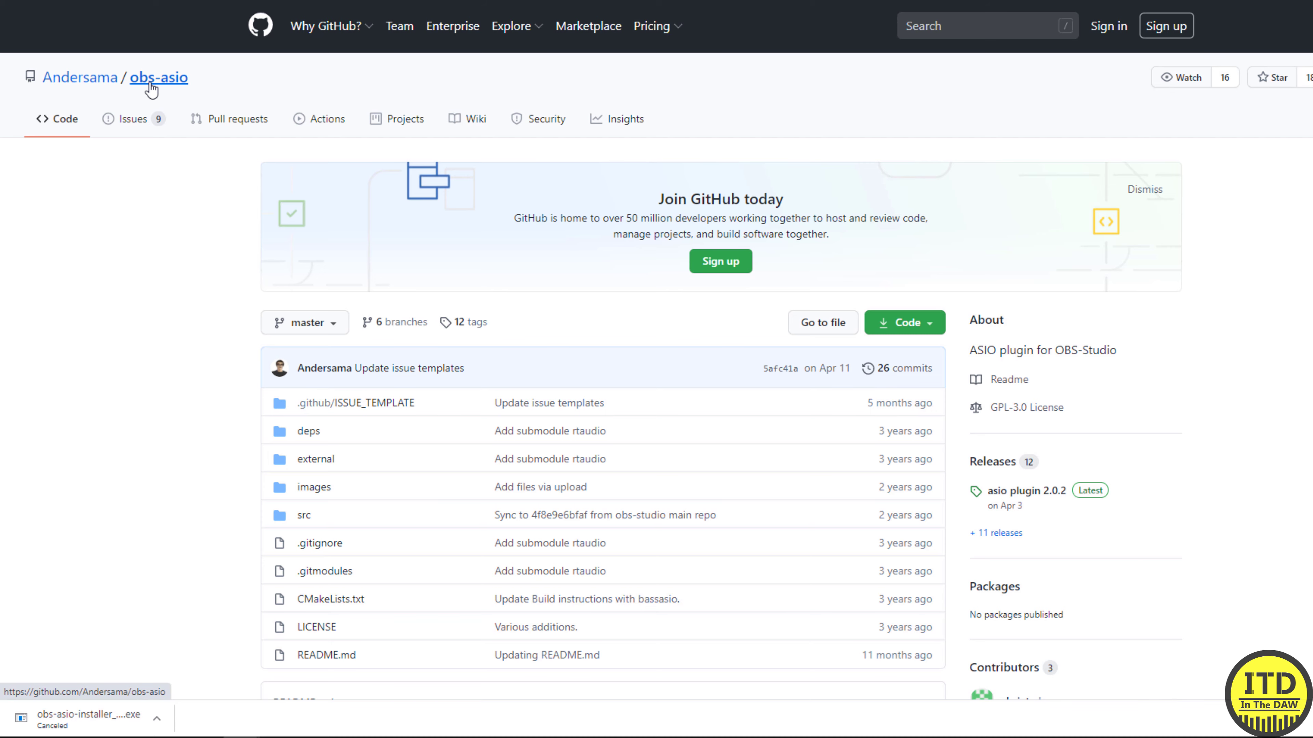
scroll(151, 88, down, 10)
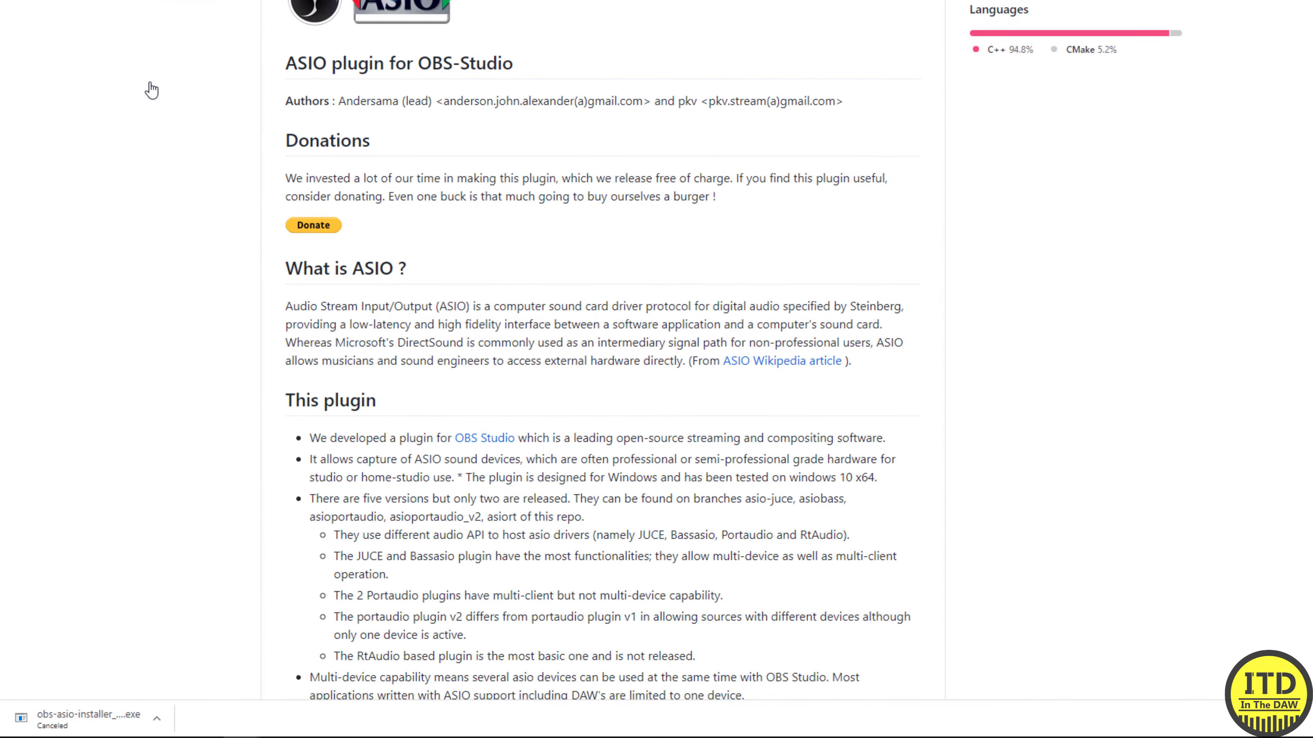
scroll(152, 88, down, 5)
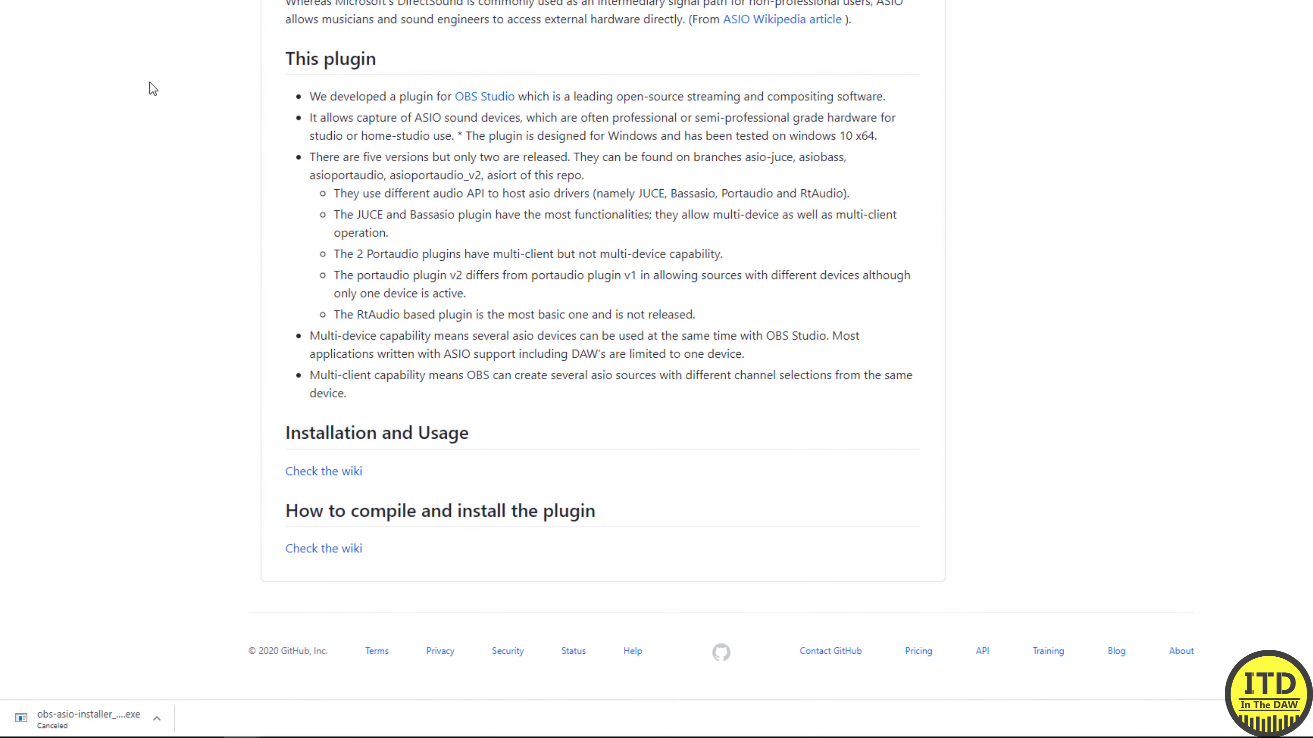
click(335, 480)
click(441, 253)
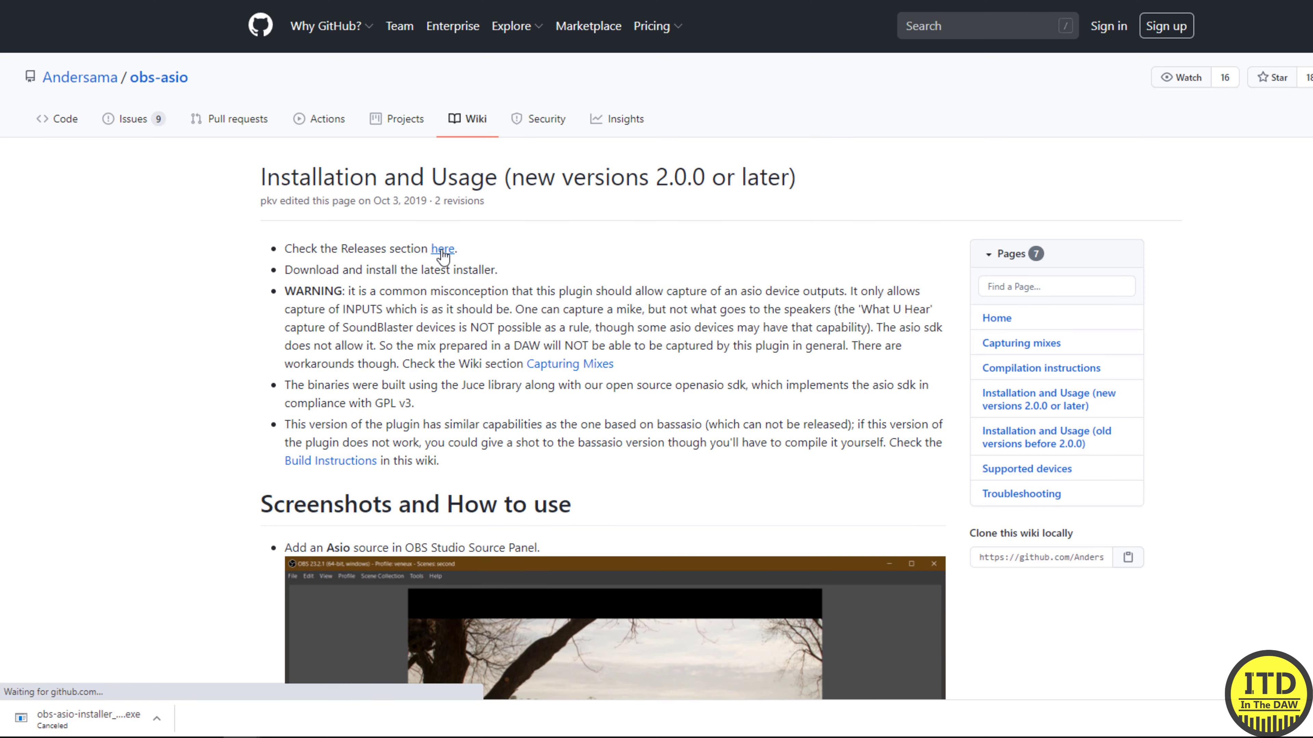
scroll(442, 256, down, 5)
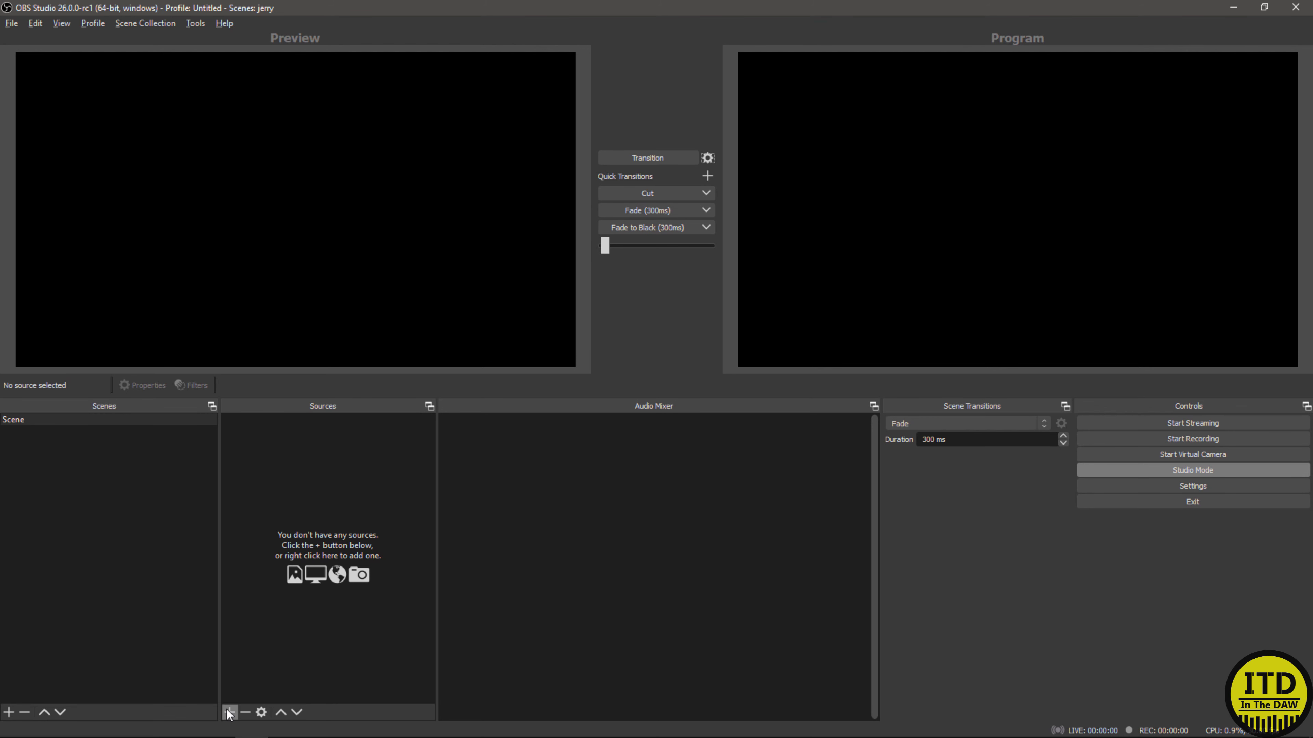
Step: Add a new ASIO Input Capture source named "Di" to the scene in OBS Studio
click(229, 713)
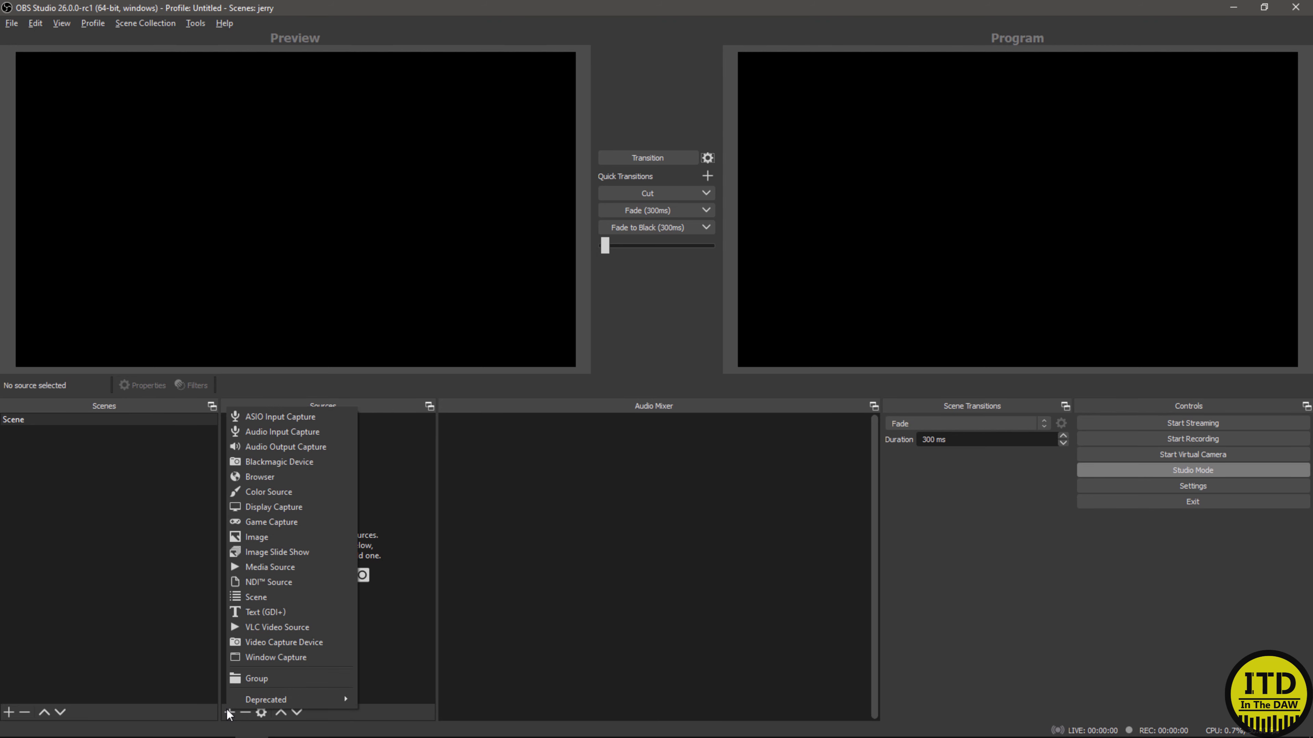
click(266, 418)
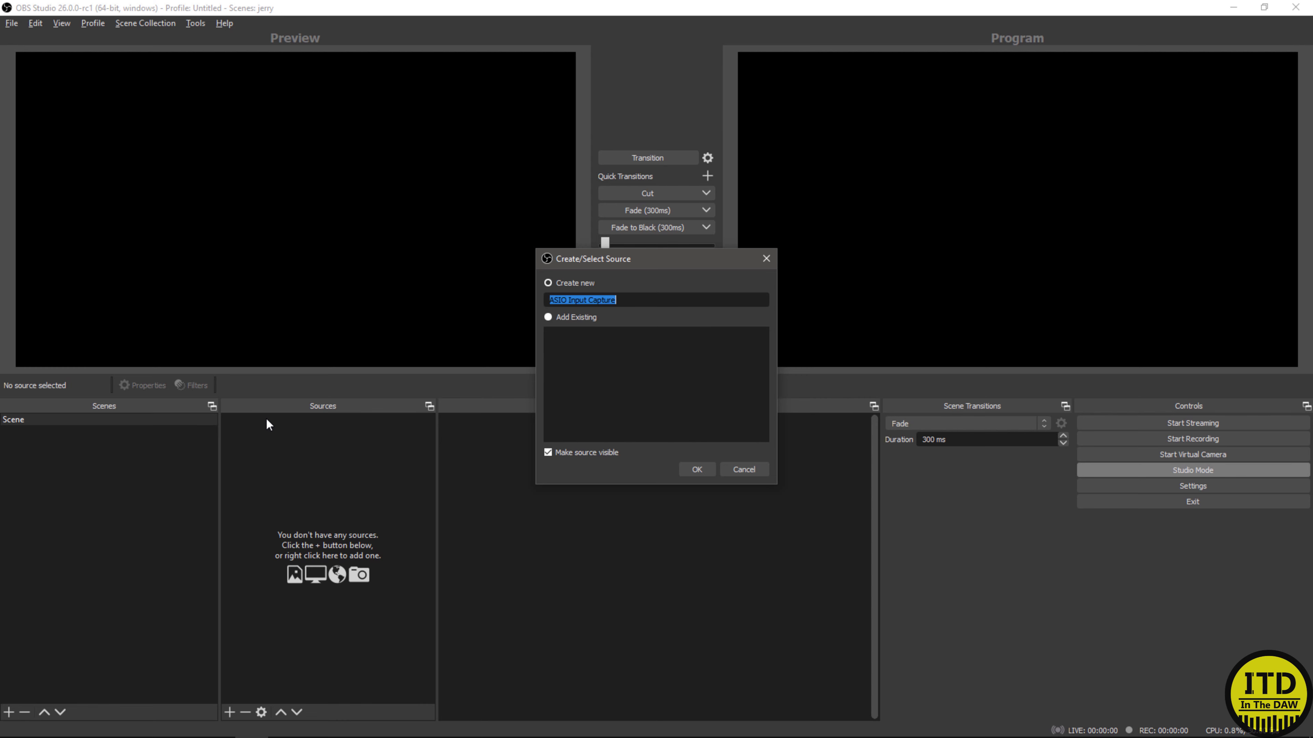
text(Di)
key(Return)
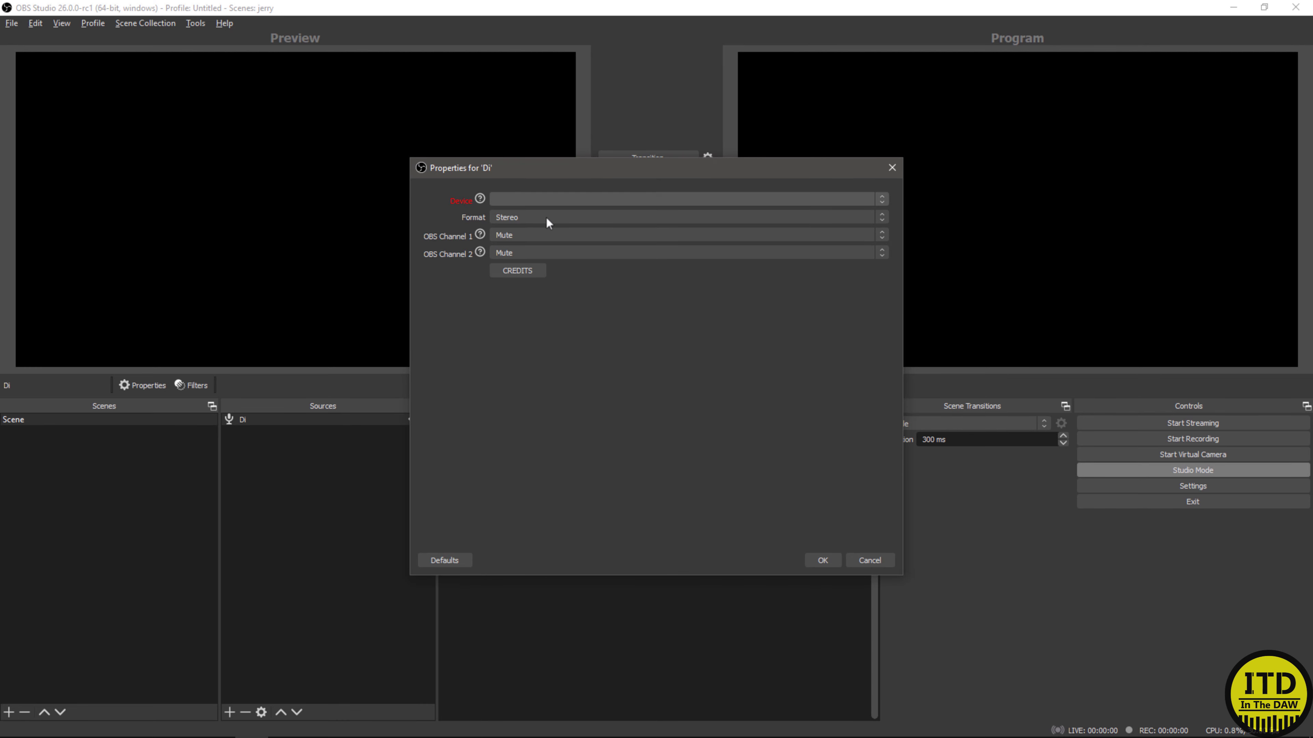
Step: Set the Di source's device to StudioLive Series III ASIO and its format to Mono
click(571, 201)
key(Down)
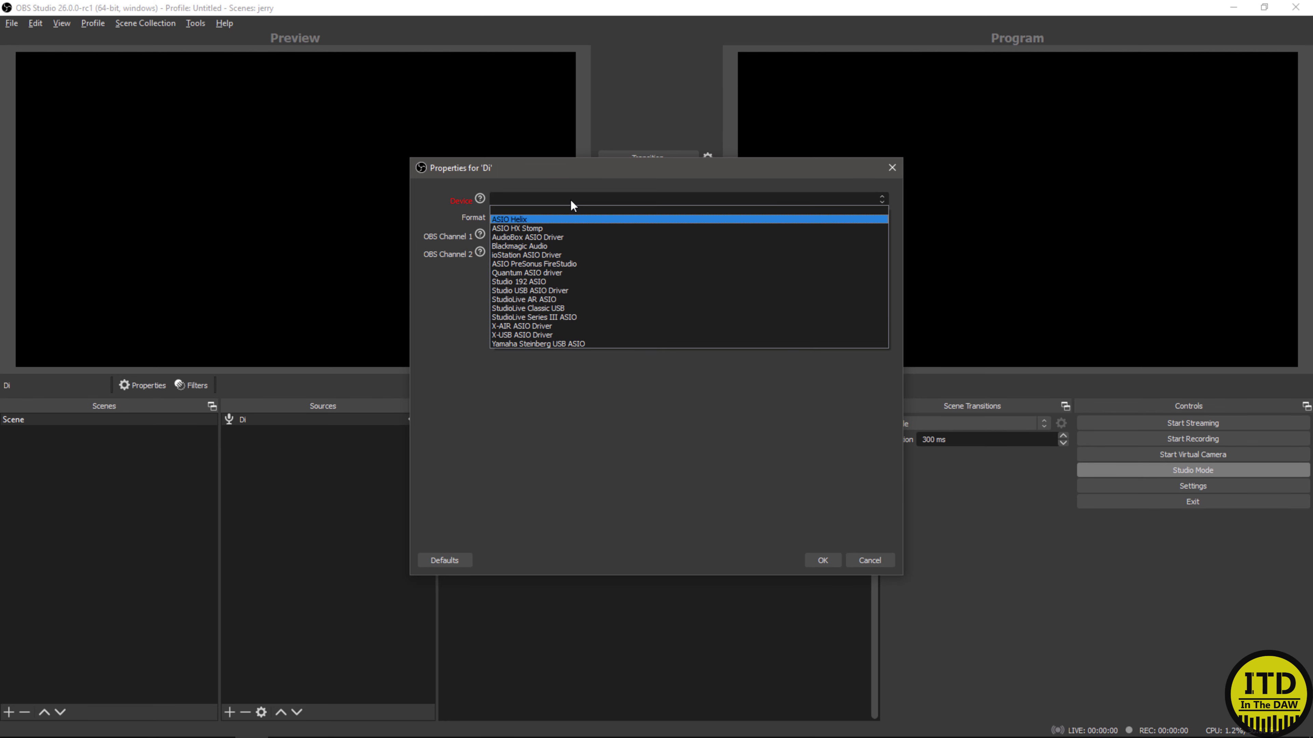
click(568, 318)
click(564, 217)
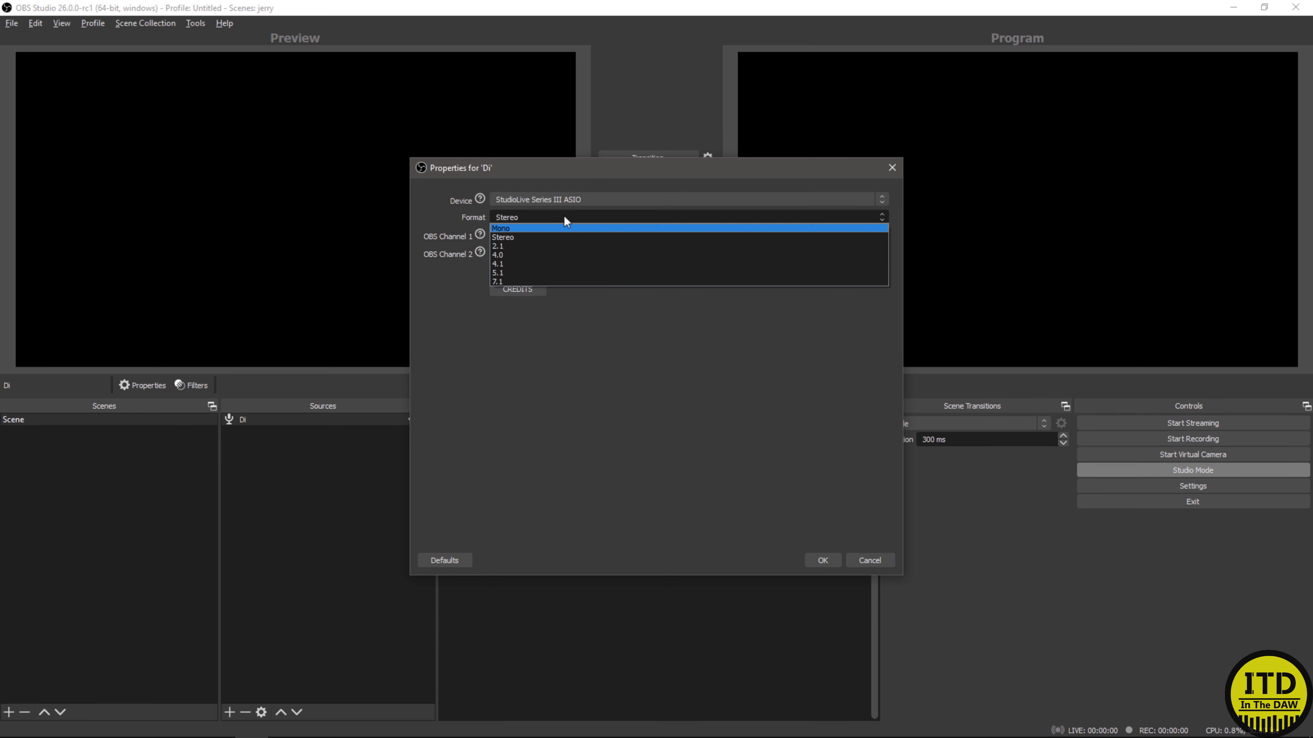
click(514, 231)
Step: Assign Channel 30 to OBS Channel 1 of the Di source and accept its properties
click(520, 237)
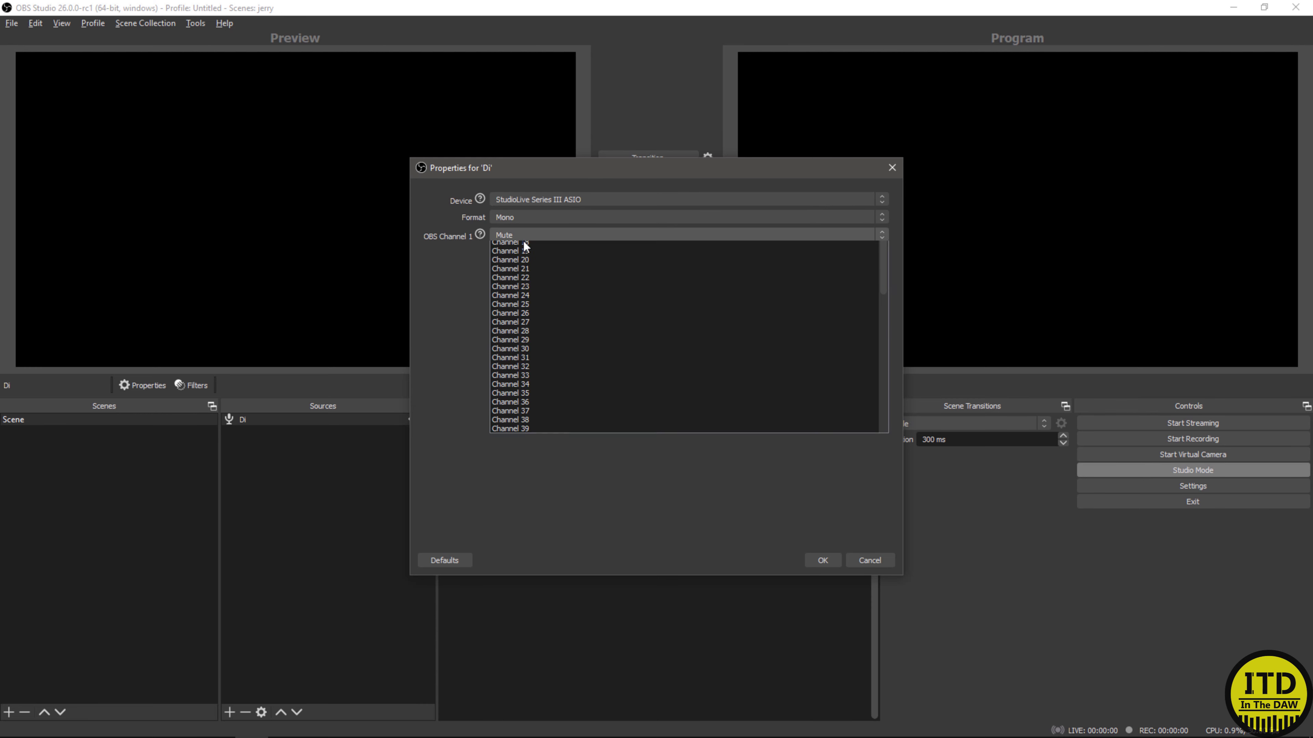
scroll(569, 351, down, 8)
scroll(554, 405, up, 8)
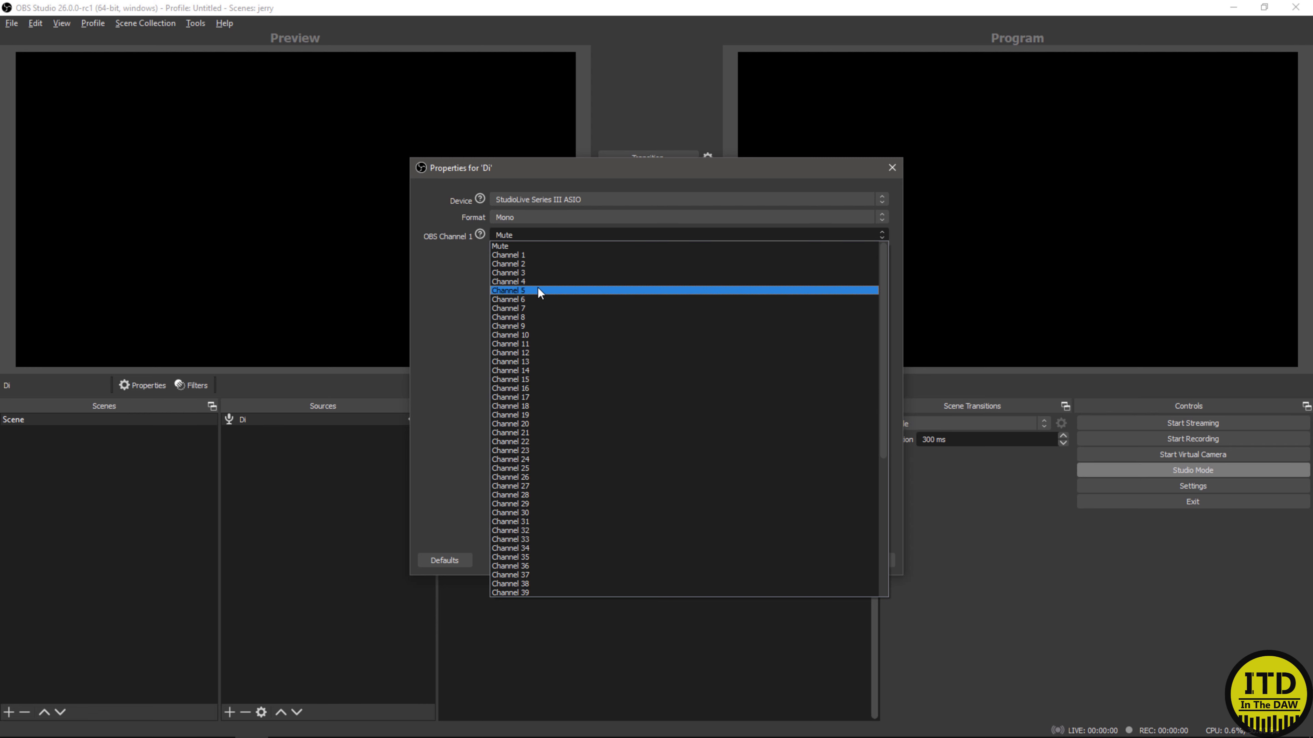
scroll(558, 390, down, 8)
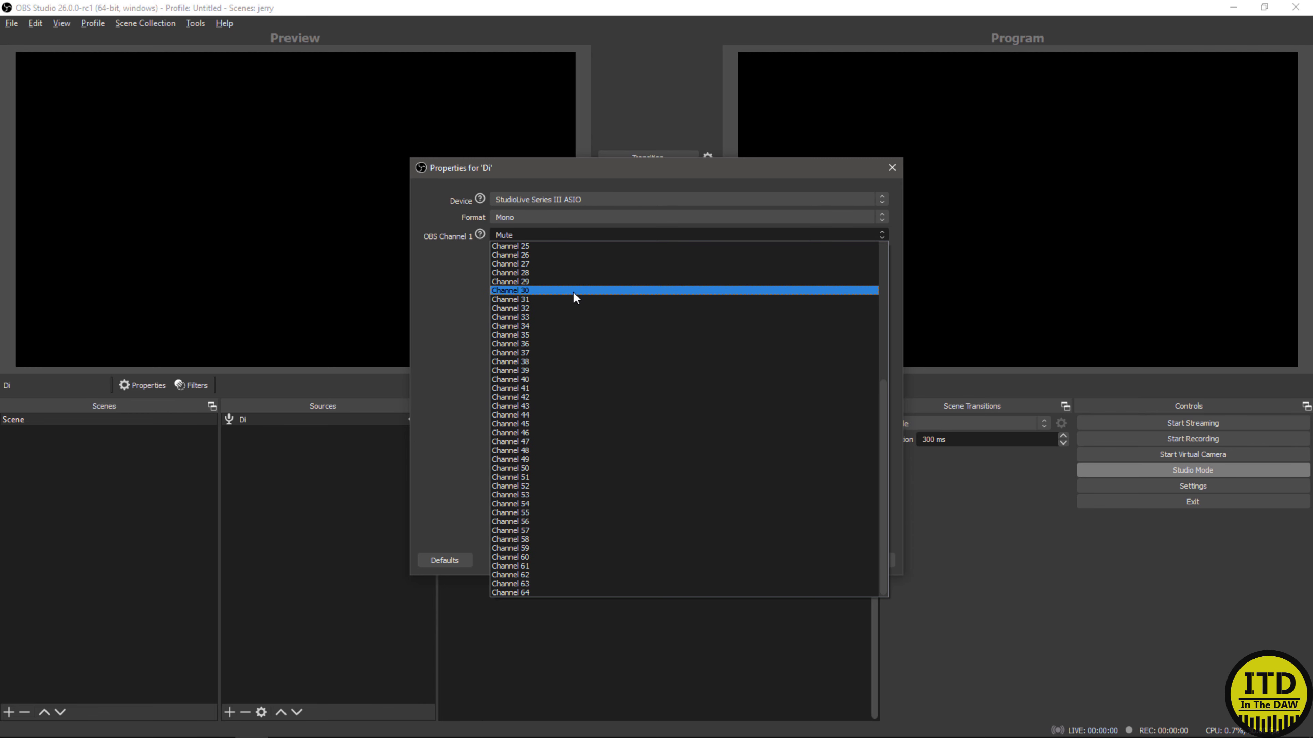
click(575, 292)
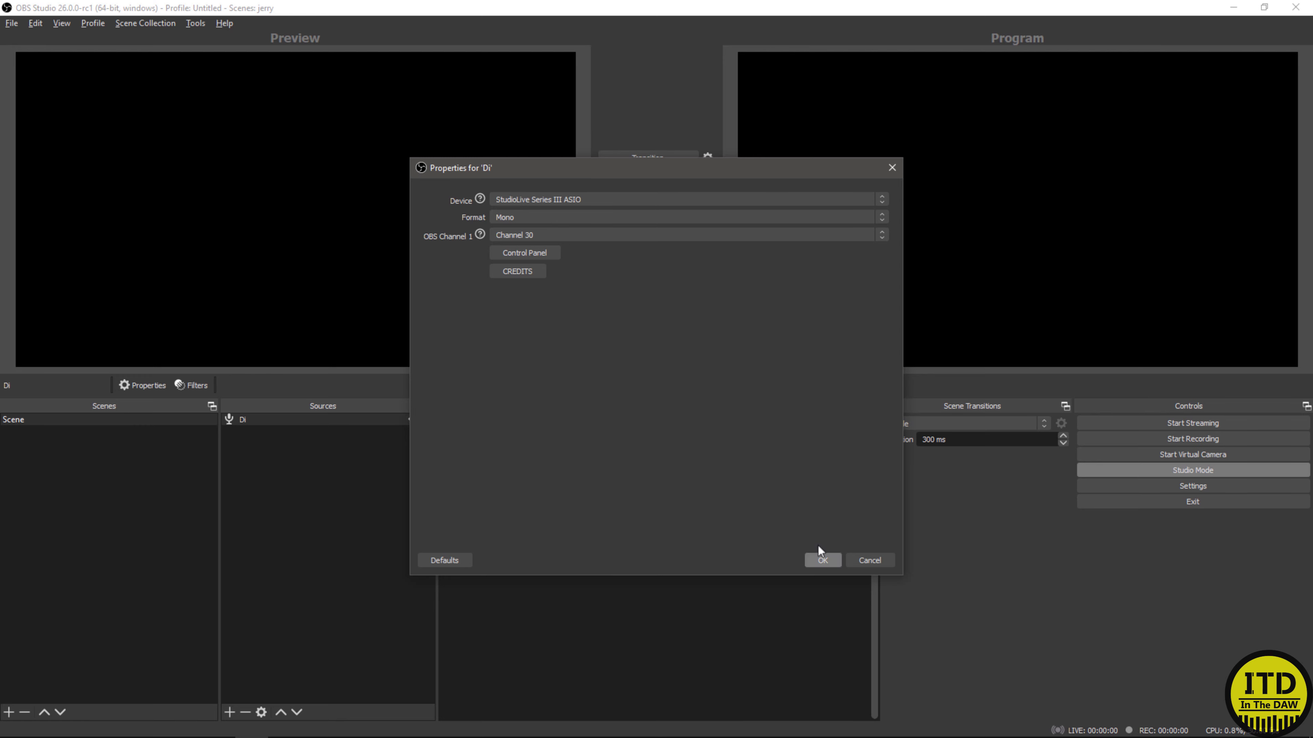
click(821, 559)
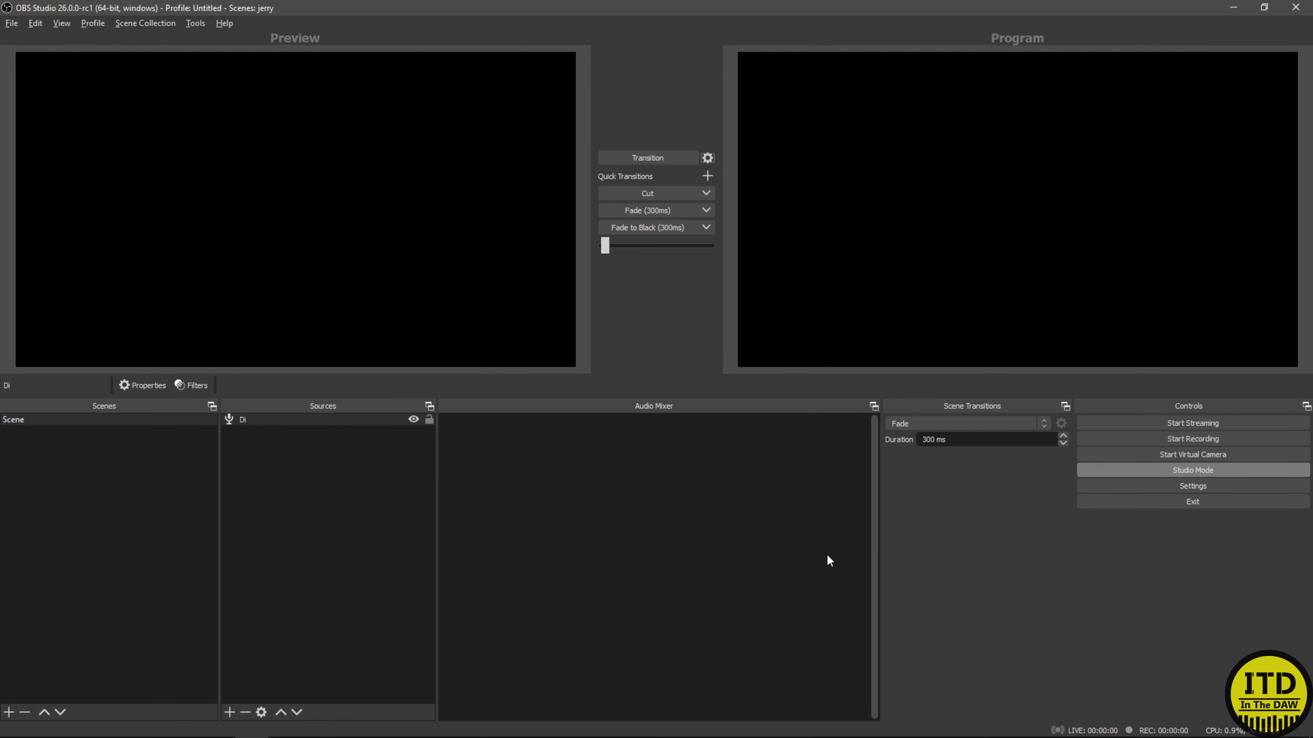
Step: Add a second ASIO Input Capture source named "VO" to the scene
click(229, 712)
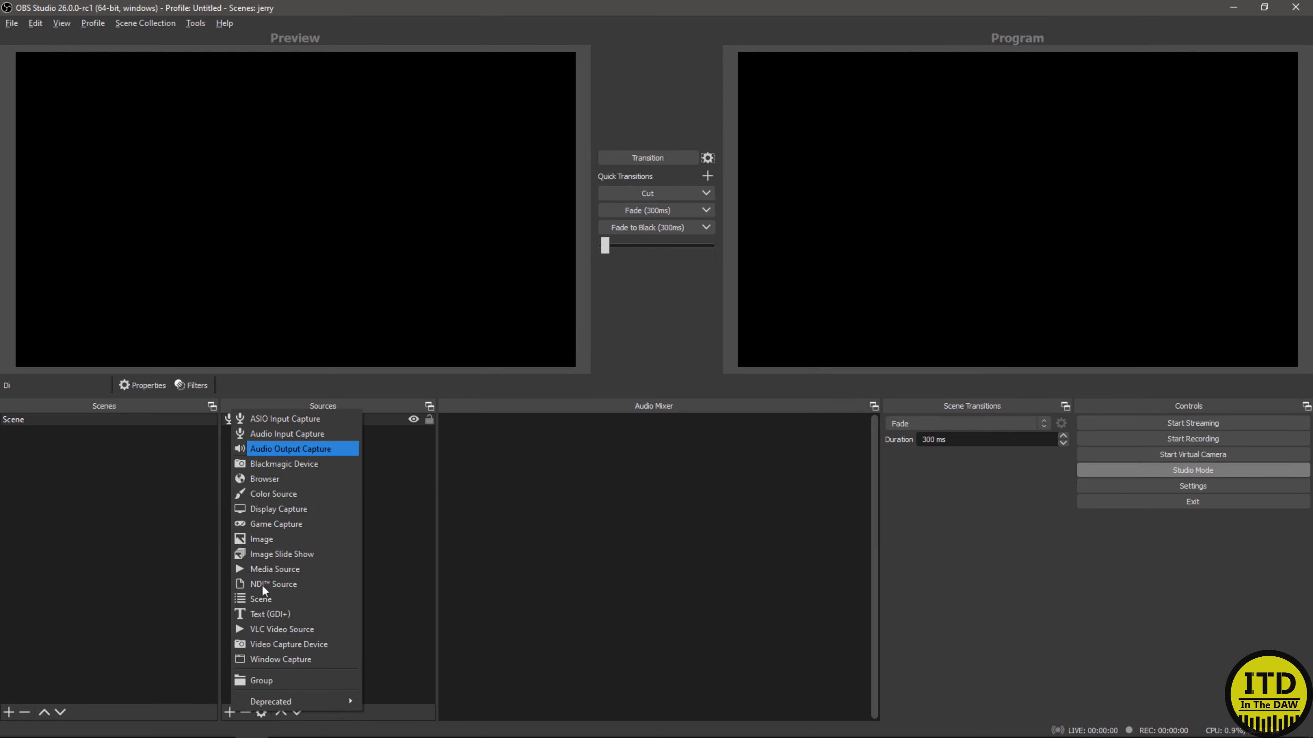
click(301, 421)
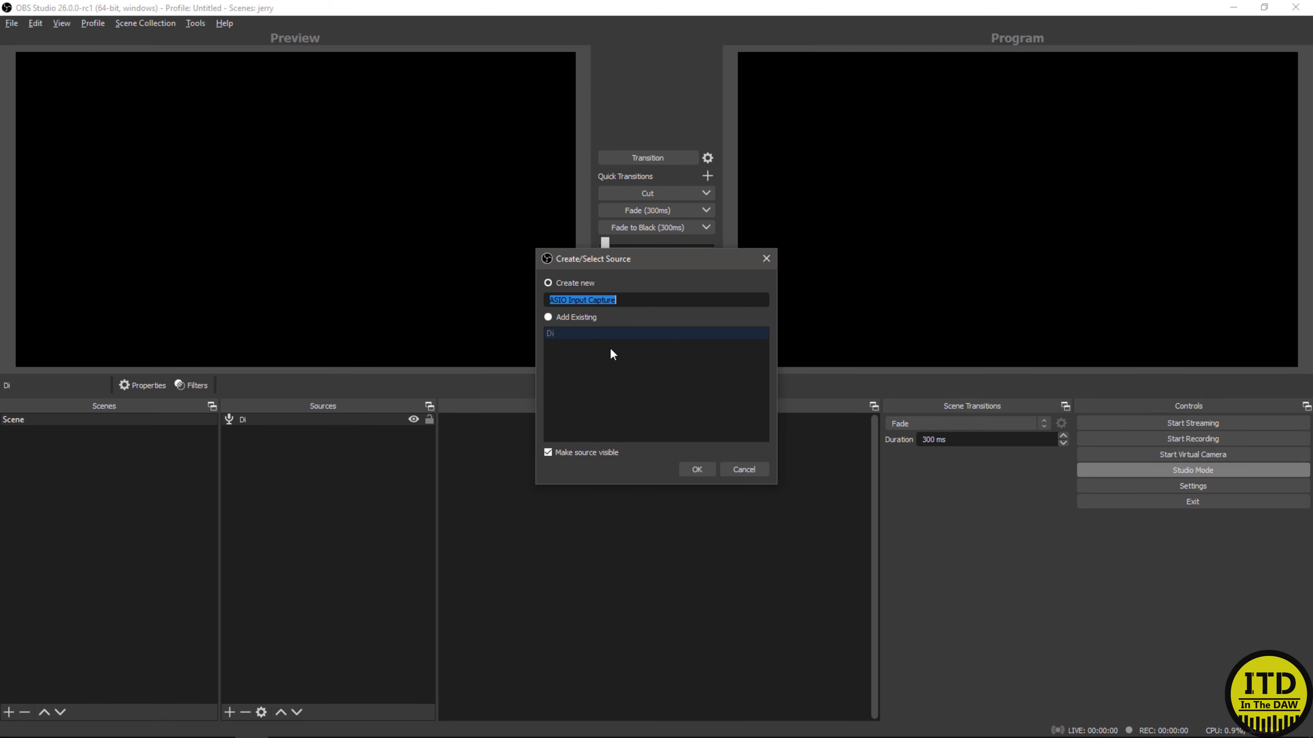
text(VO)
key(Return)
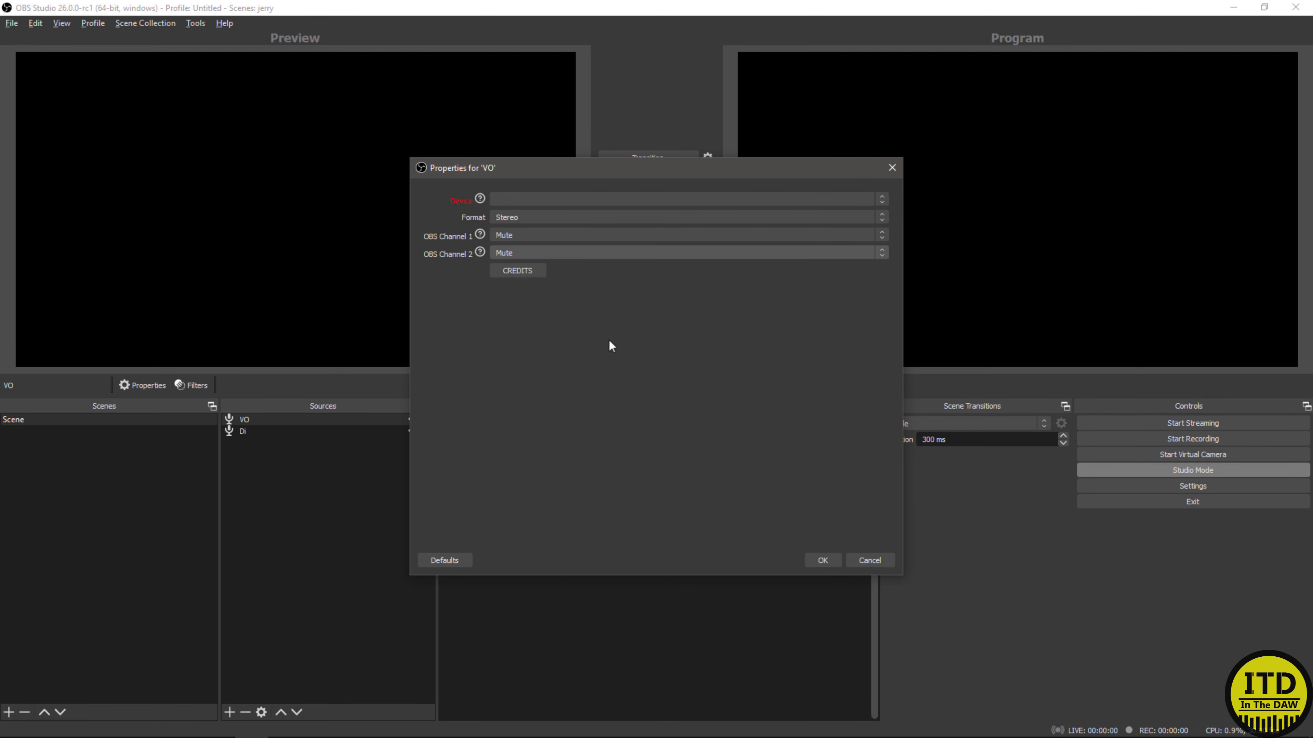
Step: Configure the VO source with the StudioLive Series III ASIO device, Mono format and Channel 13 on OBS Channel 1
click(589, 201)
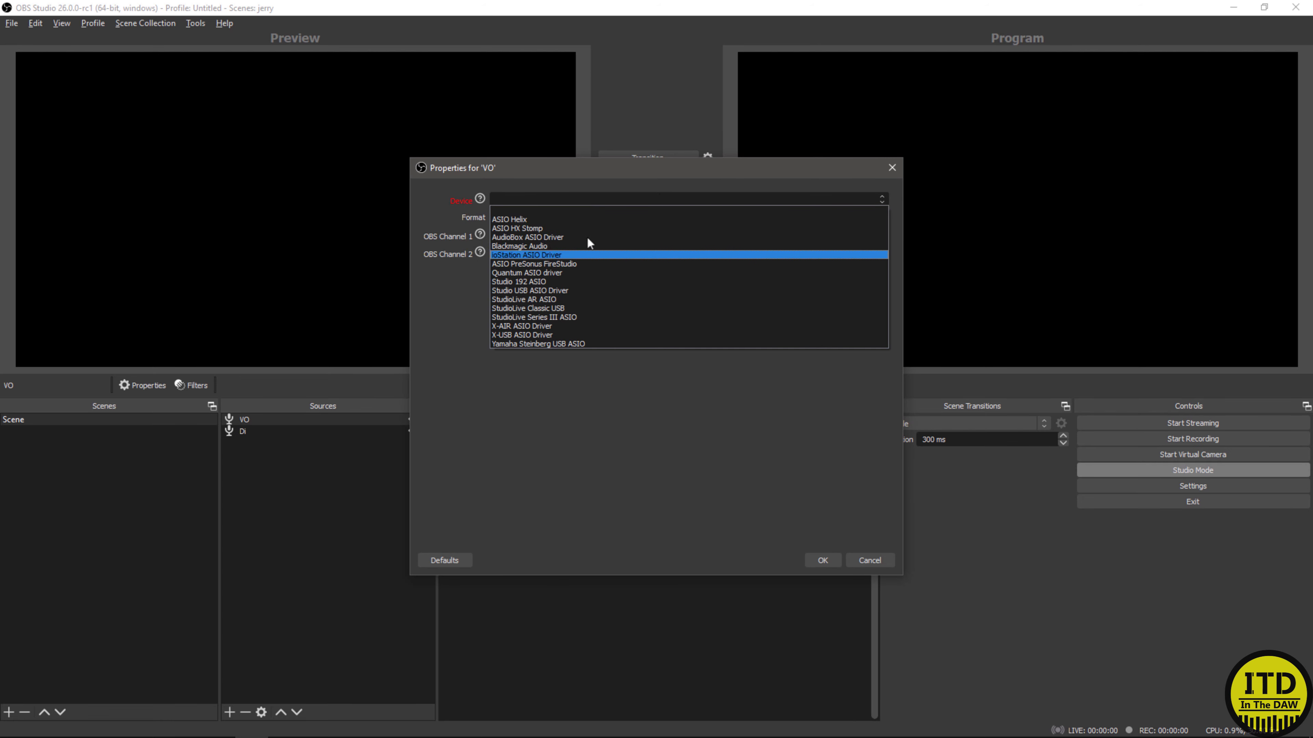
click(584, 314)
click(566, 222)
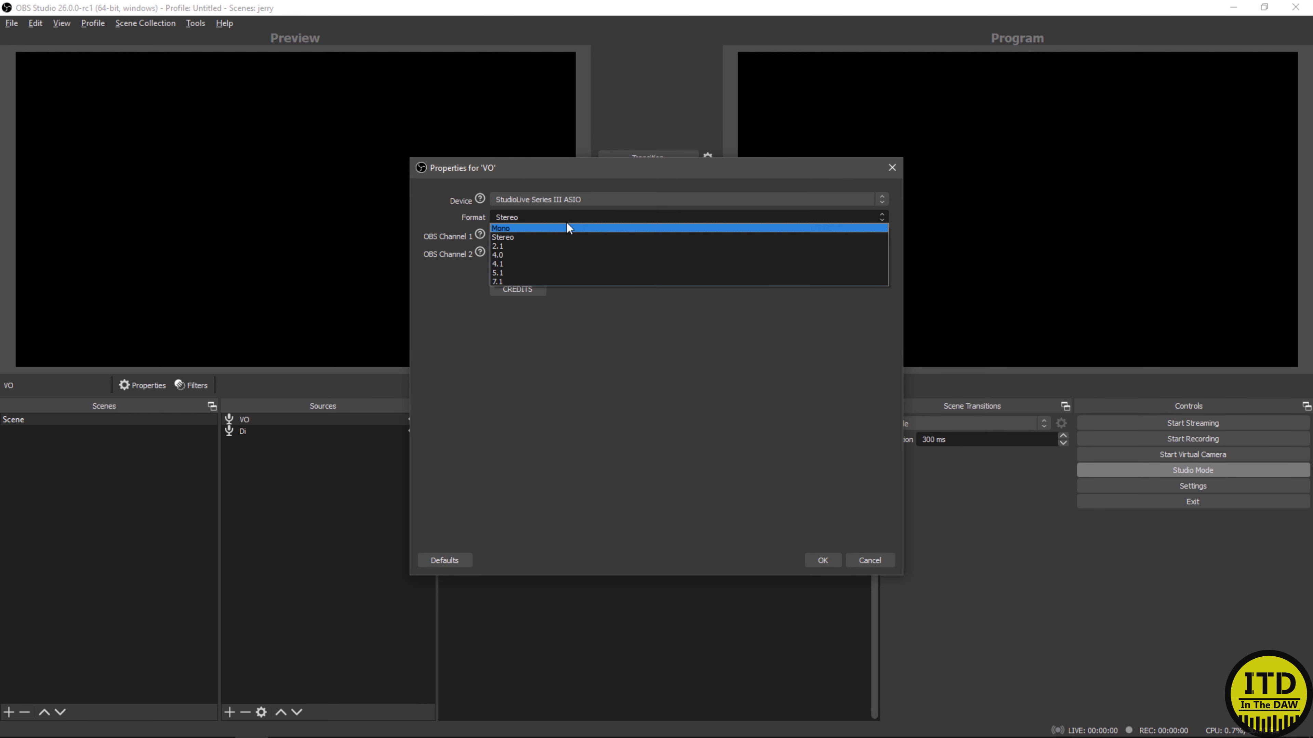
click(527, 228)
click(536, 236)
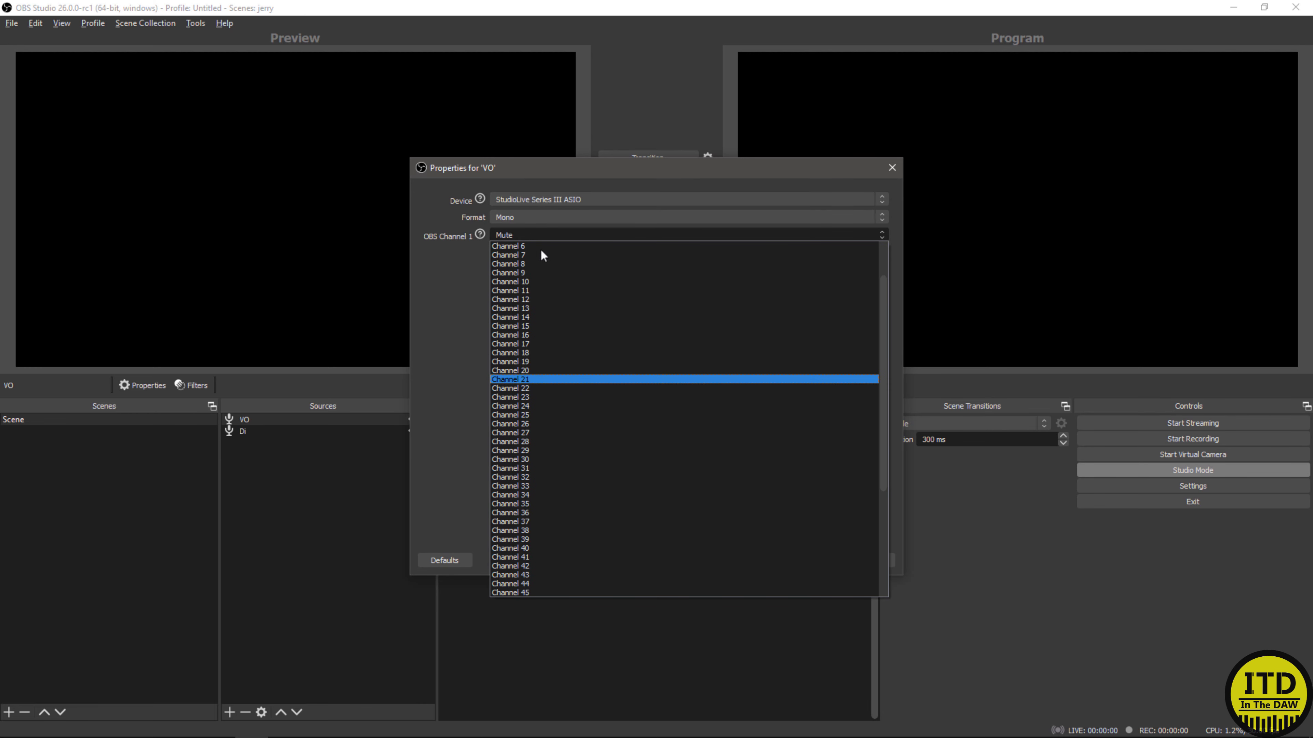
click(558, 309)
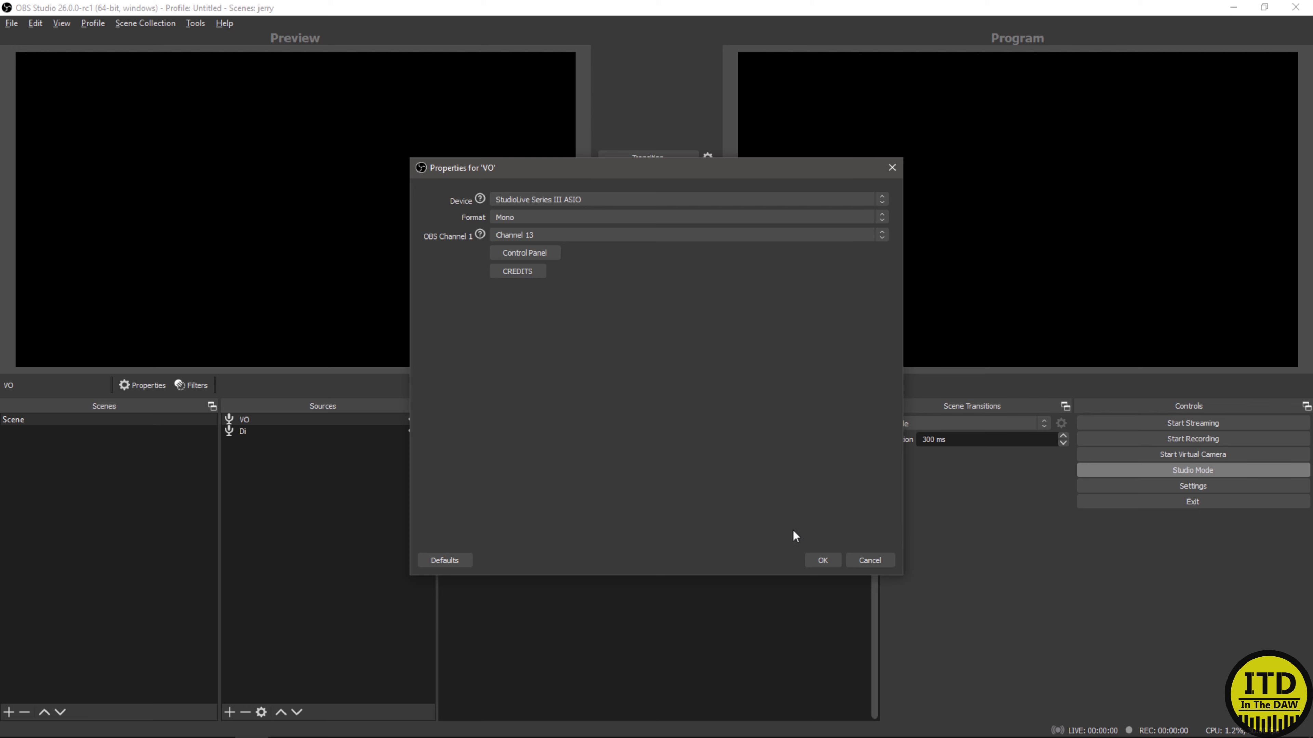
click(821, 561)
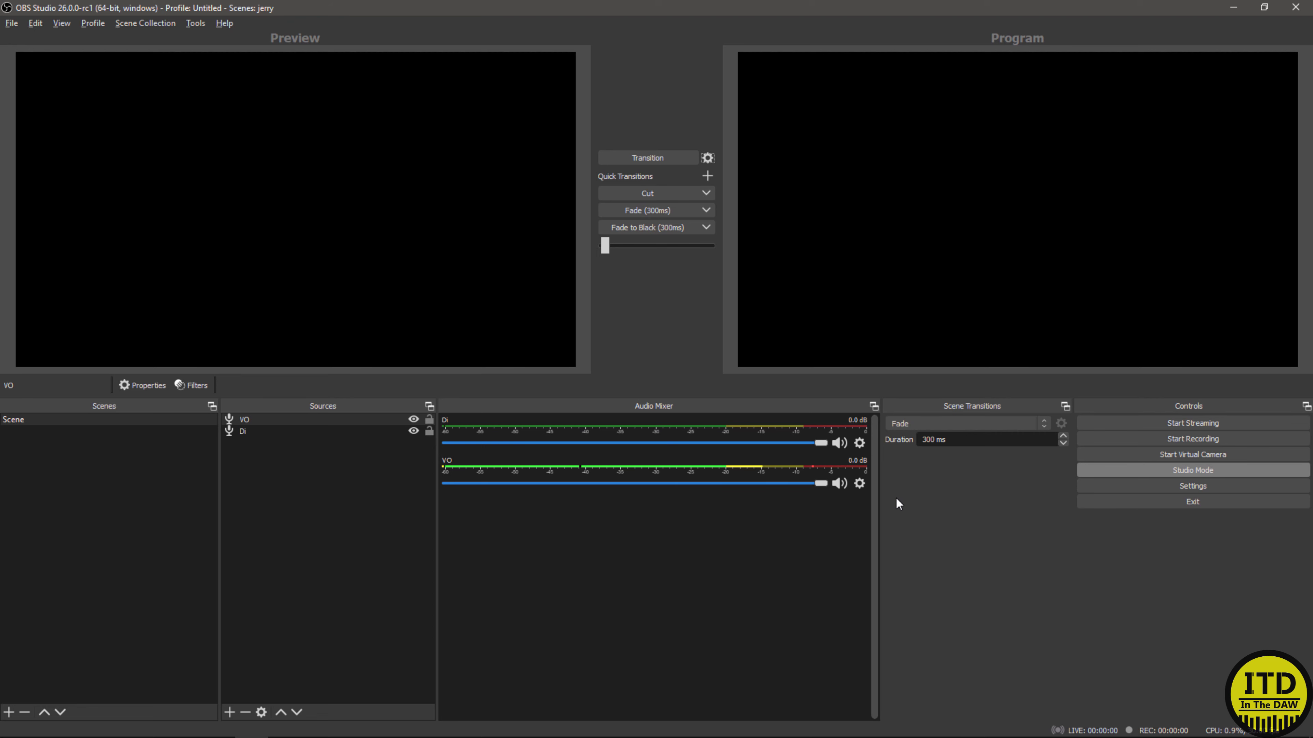
Step: Set audio monitoring to Monitor and Output for both the Di and VO sources in the advanced audio properties
click(860, 443)
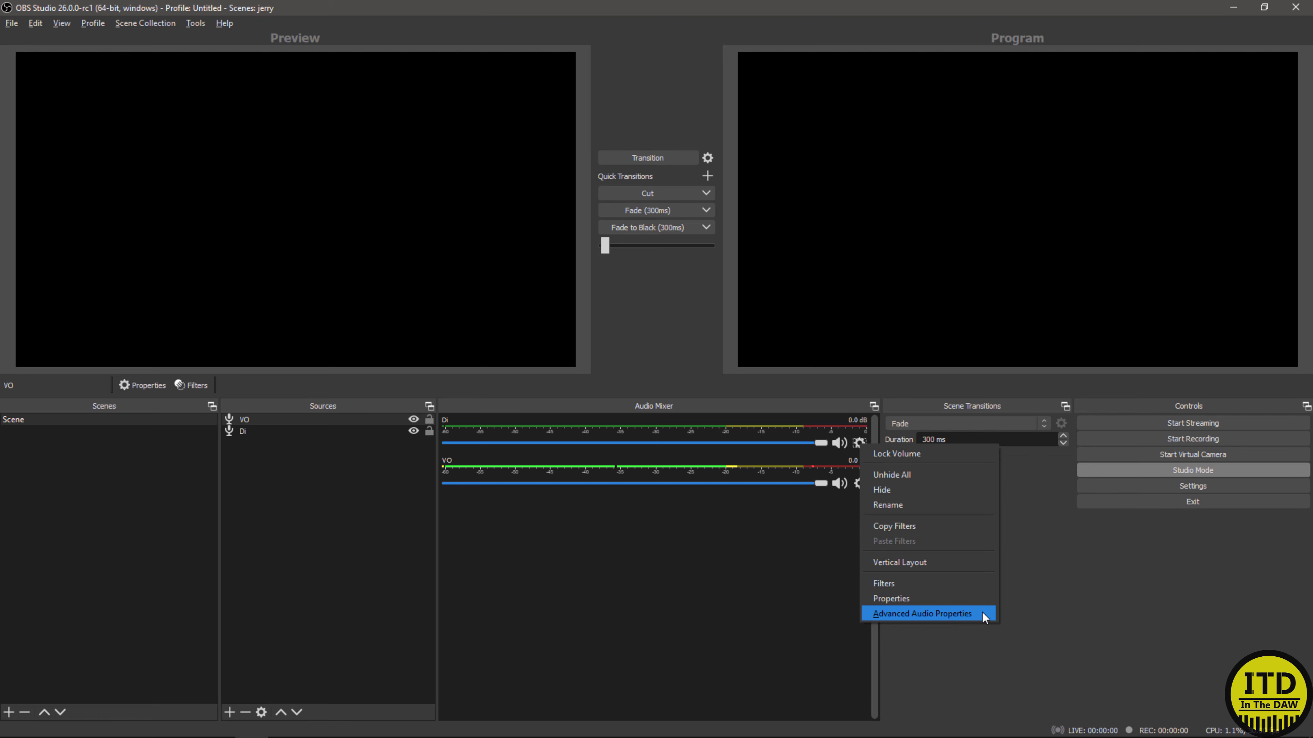
click(930, 614)
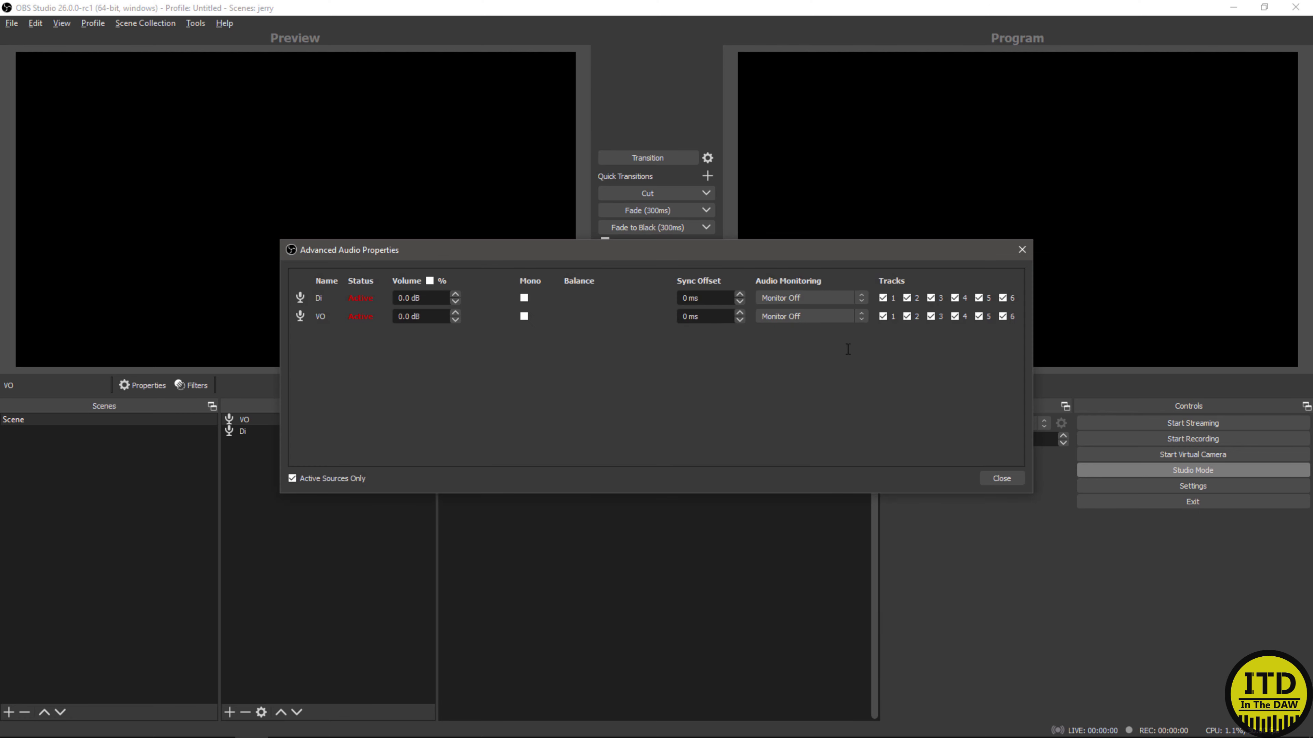
click(819, 302)
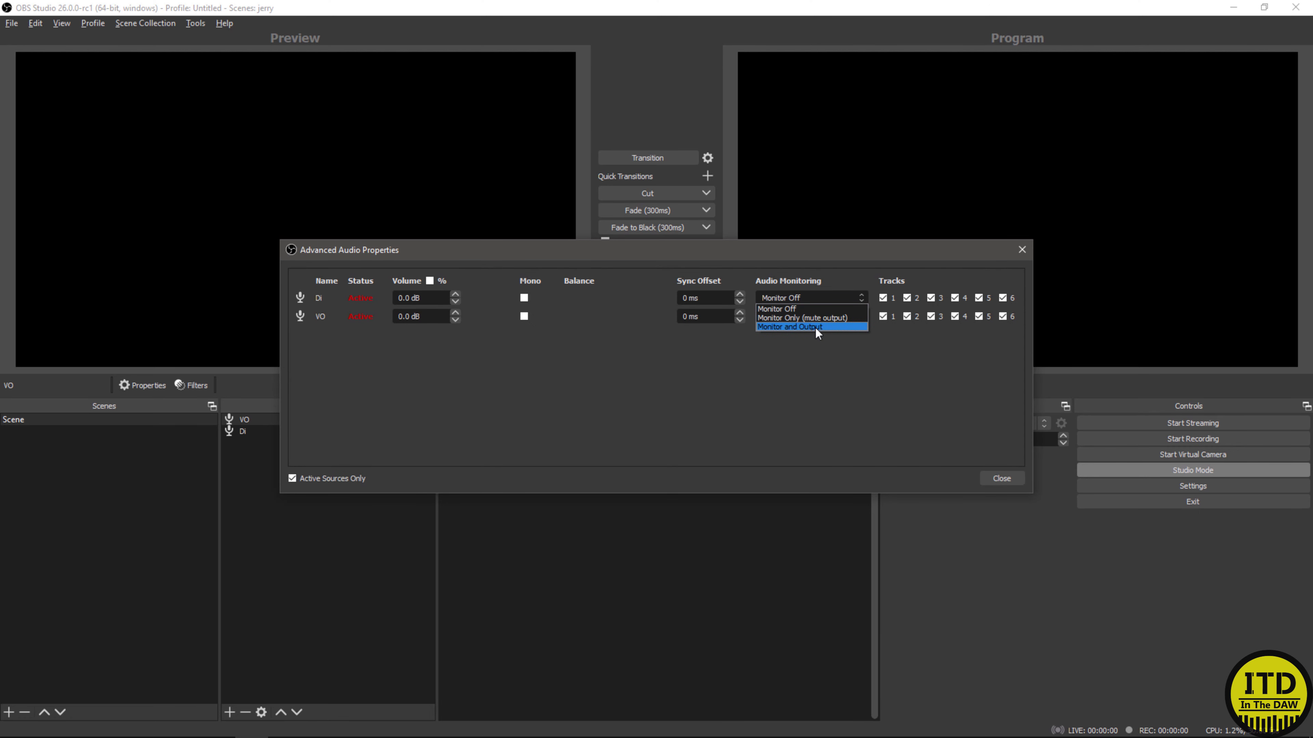
click(814, 327)
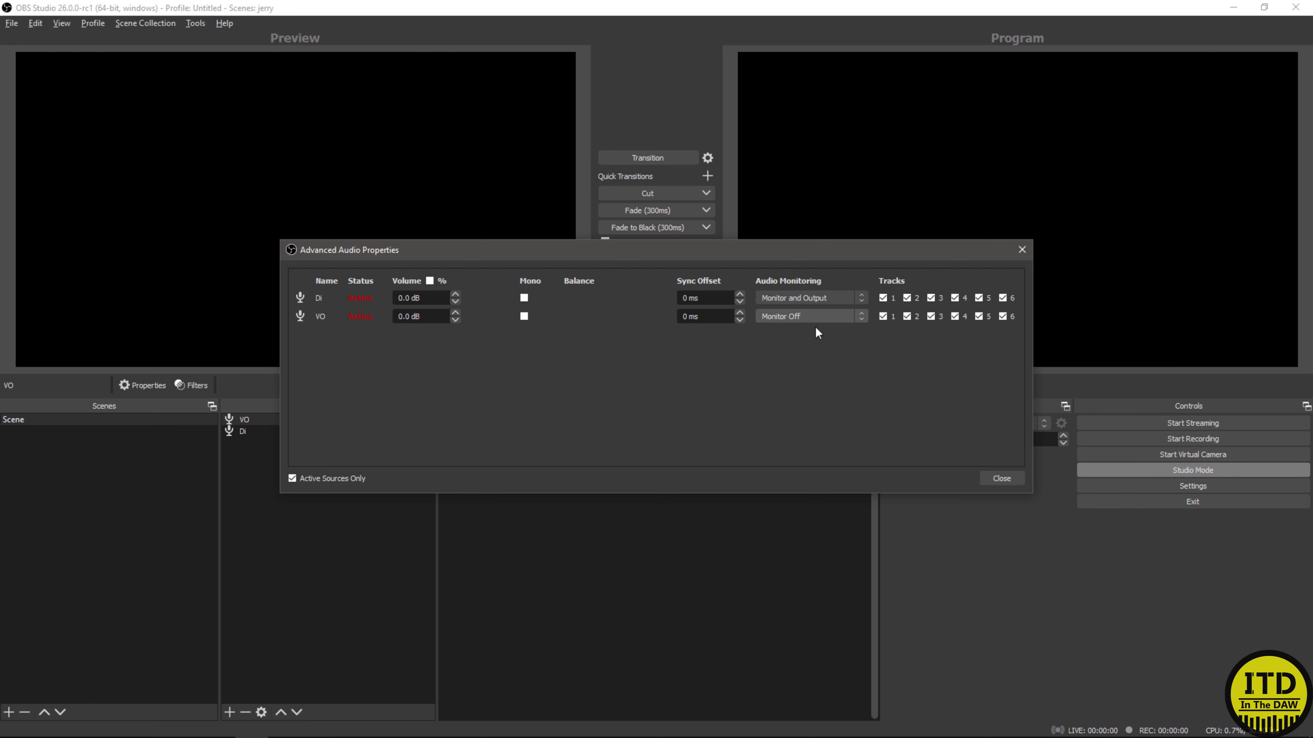
click(816, 317)
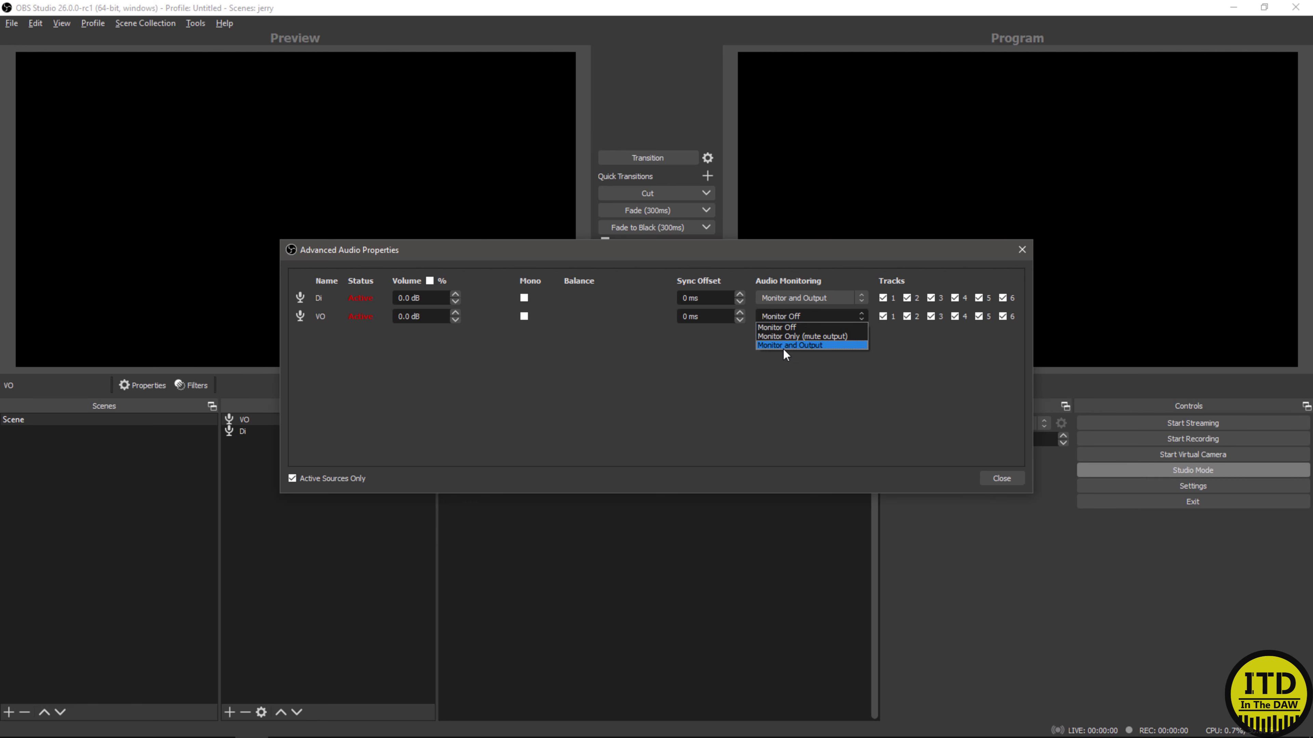
click(783, 347)
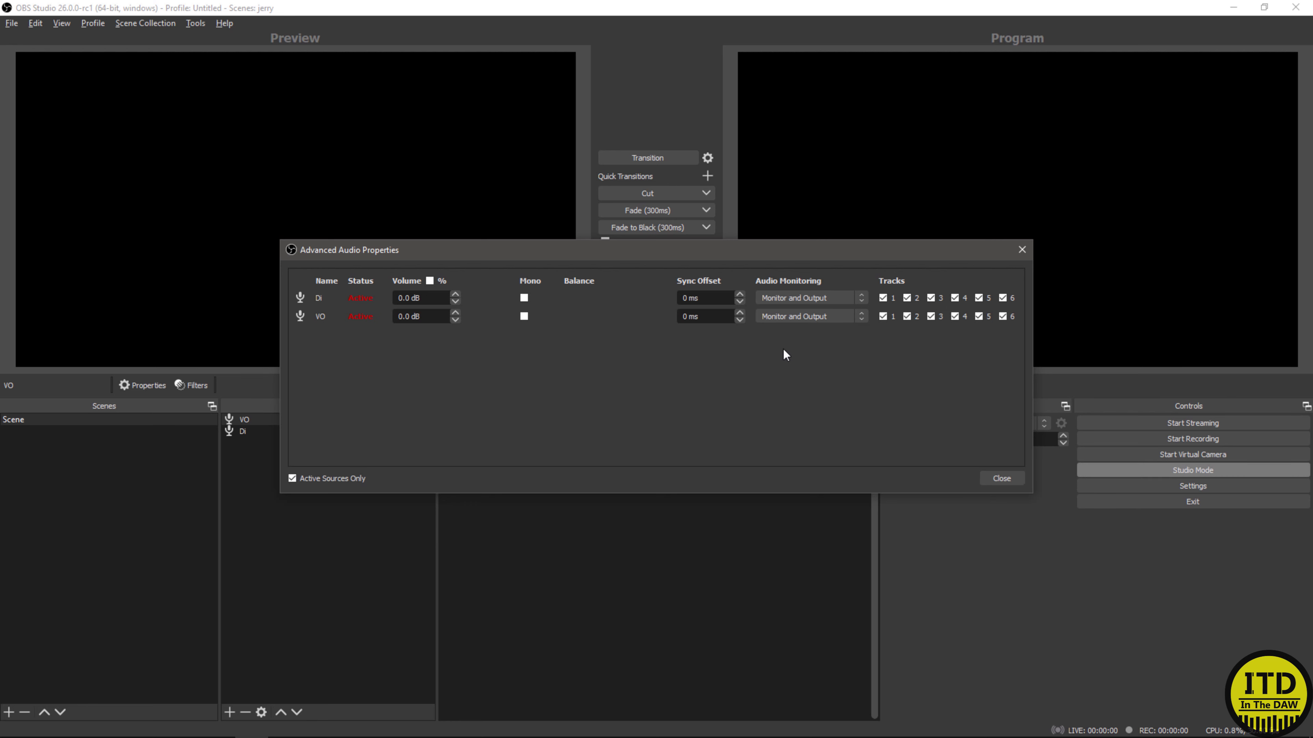
Step: Set the VO source's audio monitoring to Monitor Off and close the advanced audio properties
click(781, 319)
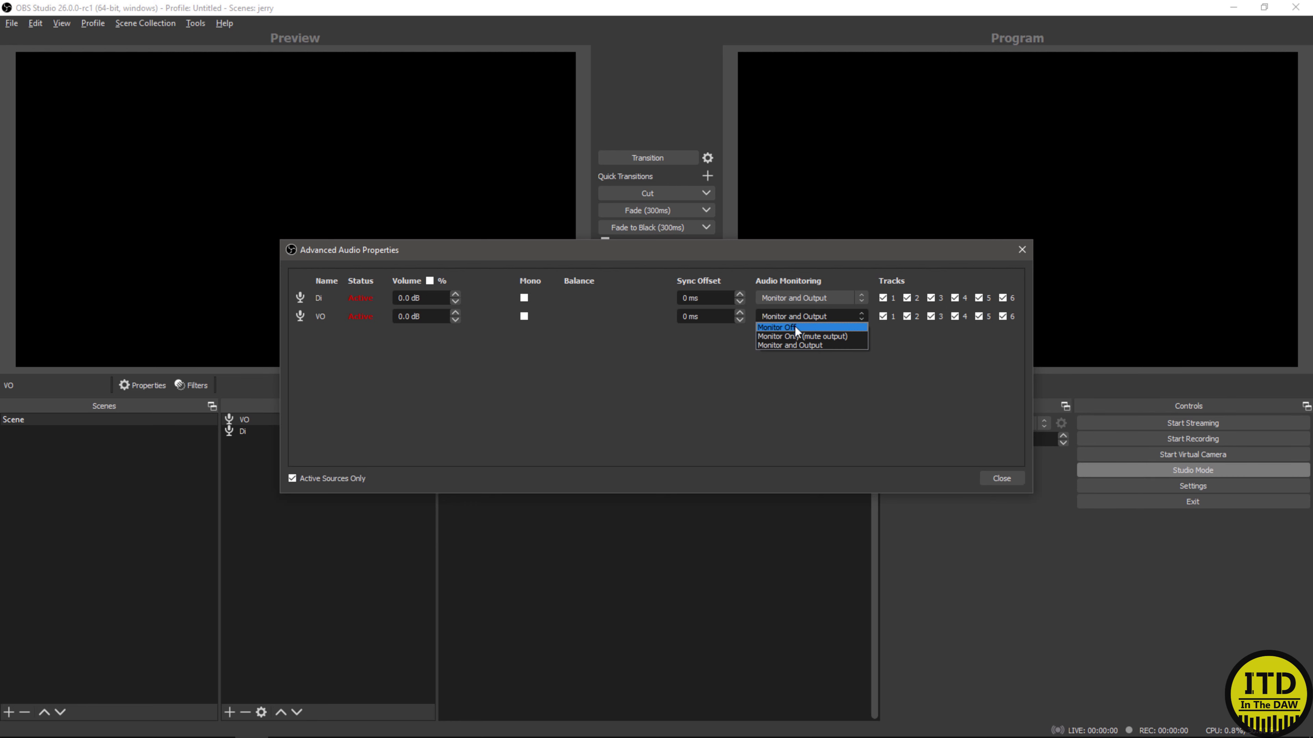
click(796, 327)
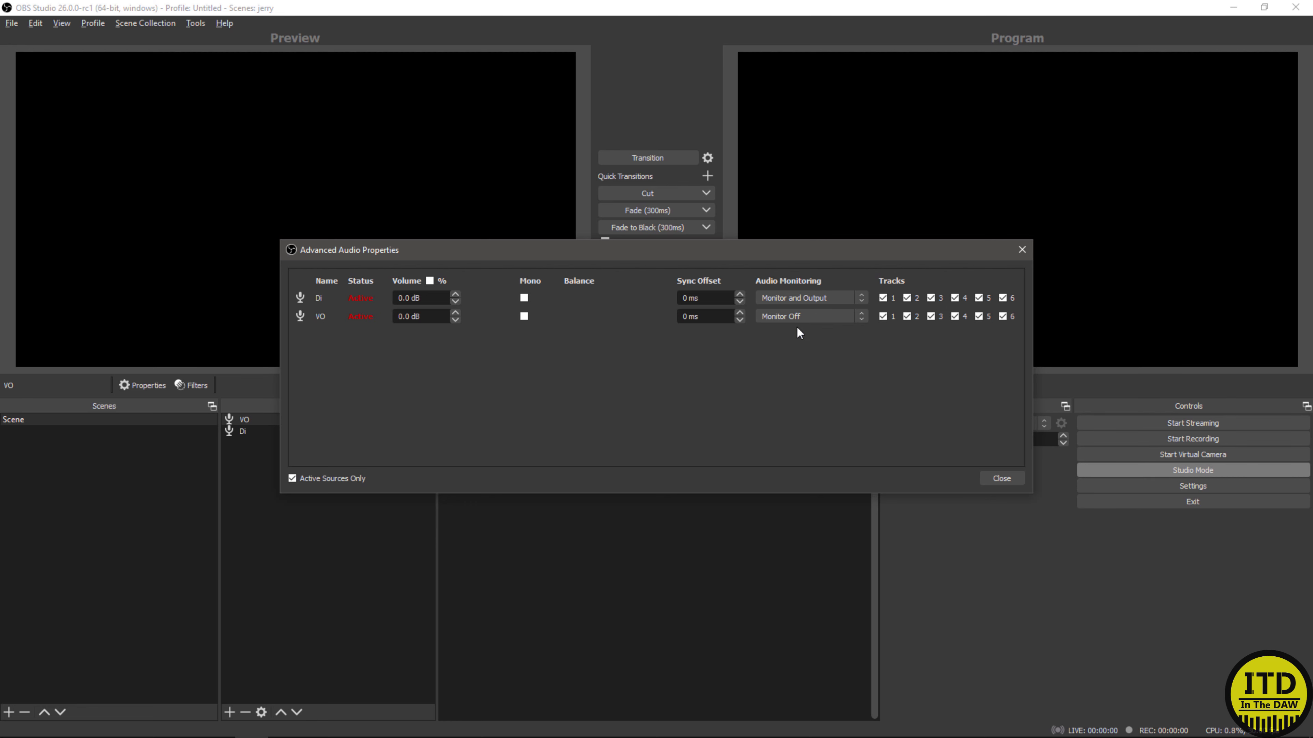
click(996, 478)
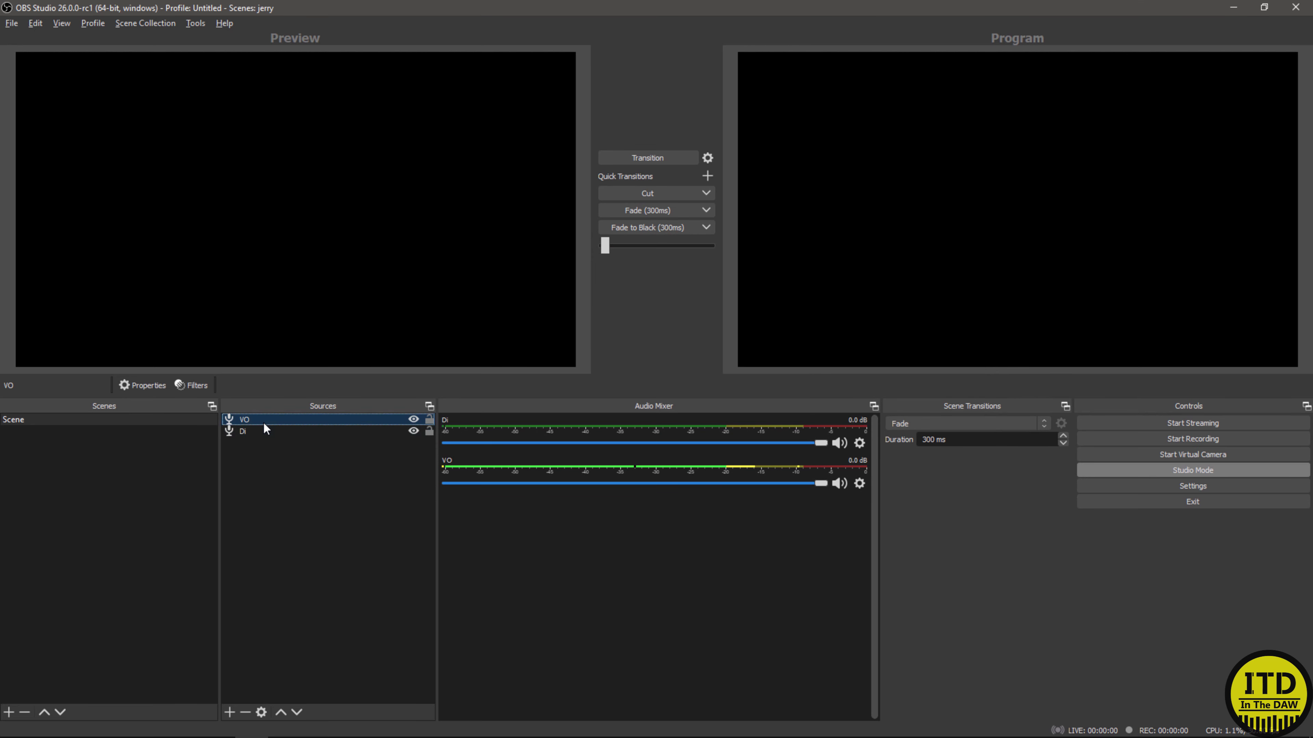
Step: Remove the VO source from the scene and transition the change to the program output
click(244, 710)
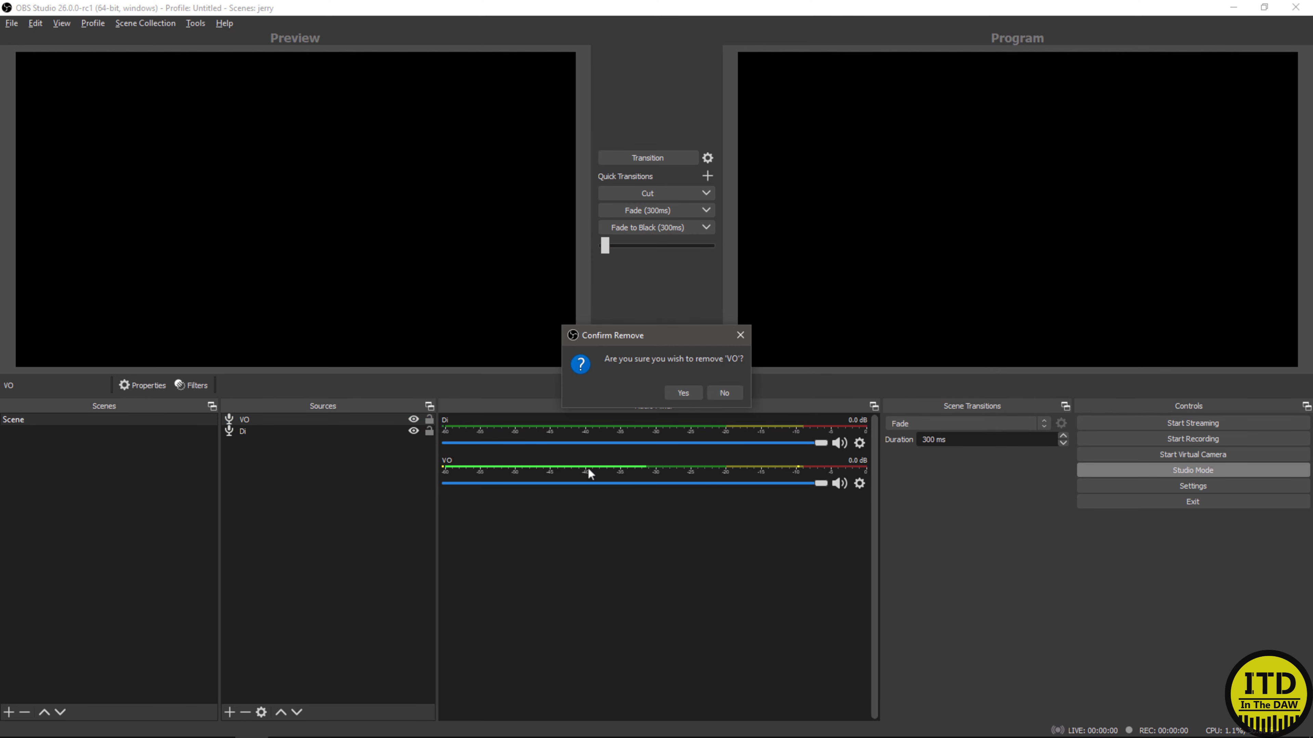
click(686, 398)
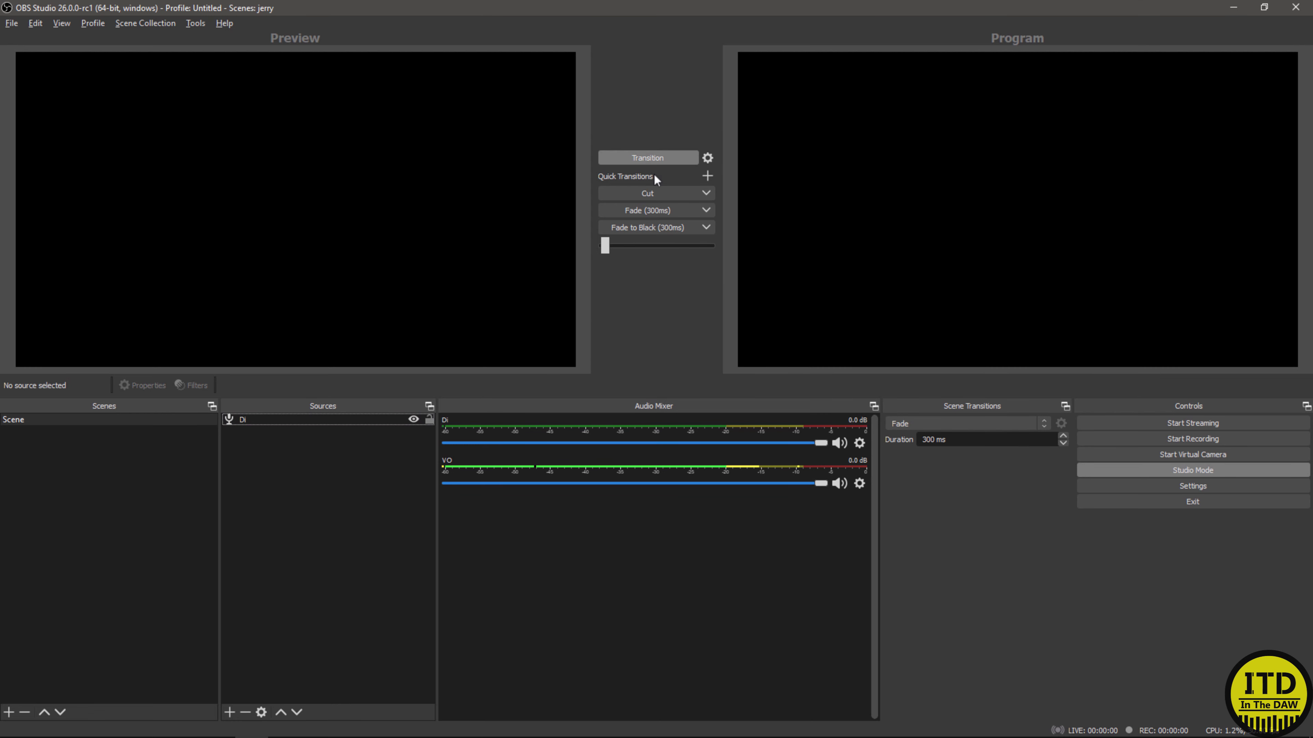
click(651, 158)
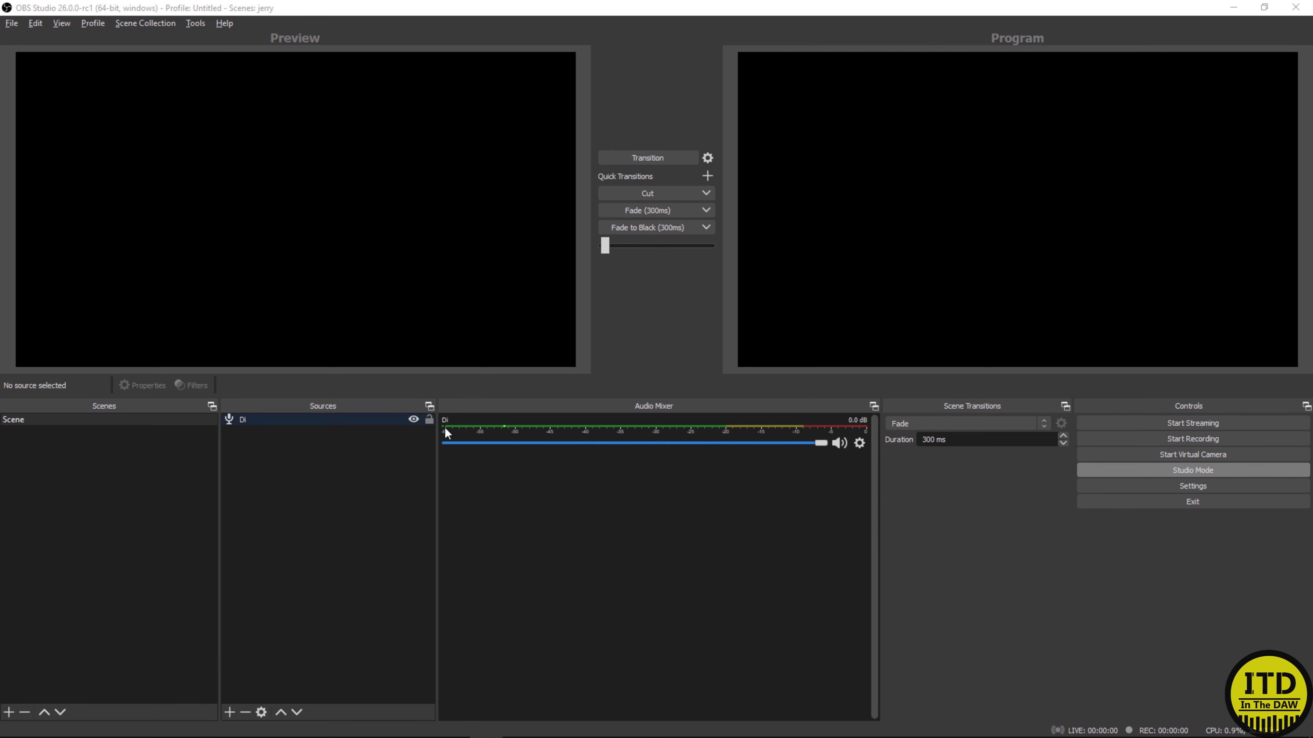
Step: Add a new ASIO Input Capture source named "helix" to the scene
click(259, 423)
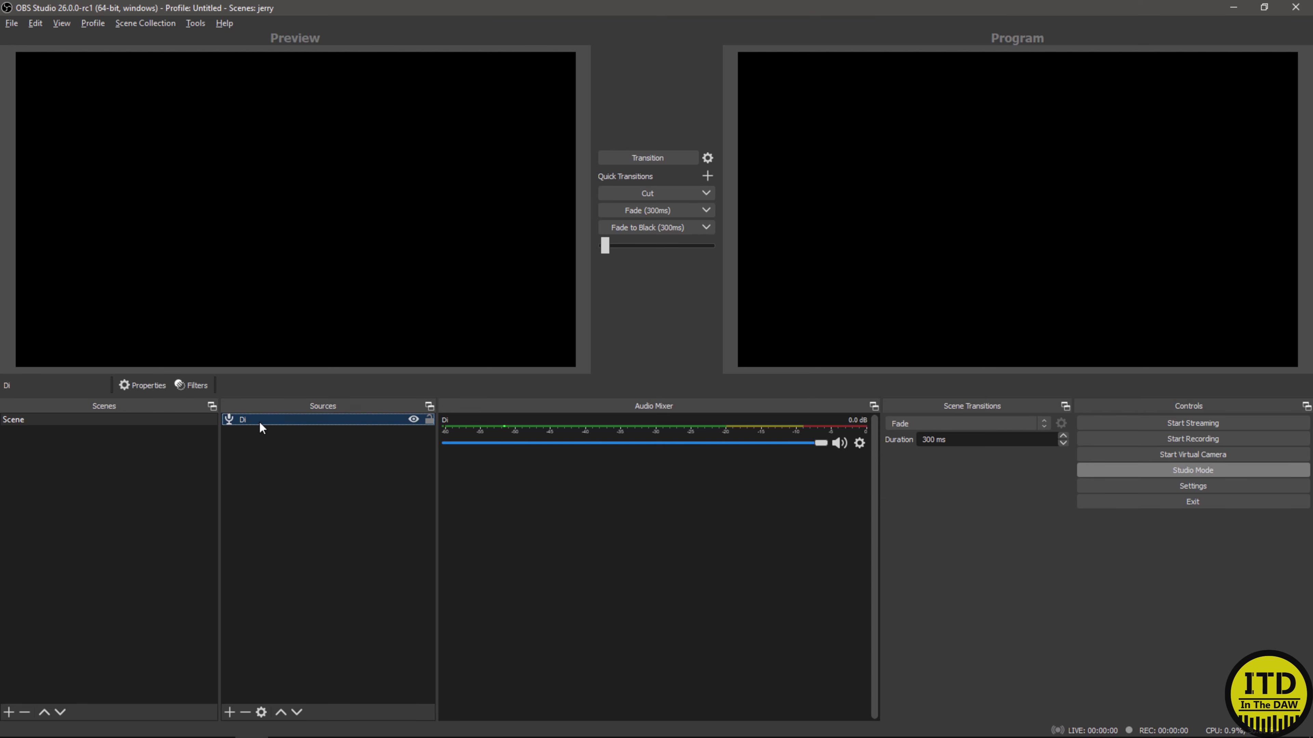
click(230, 712)
click(294, 417)
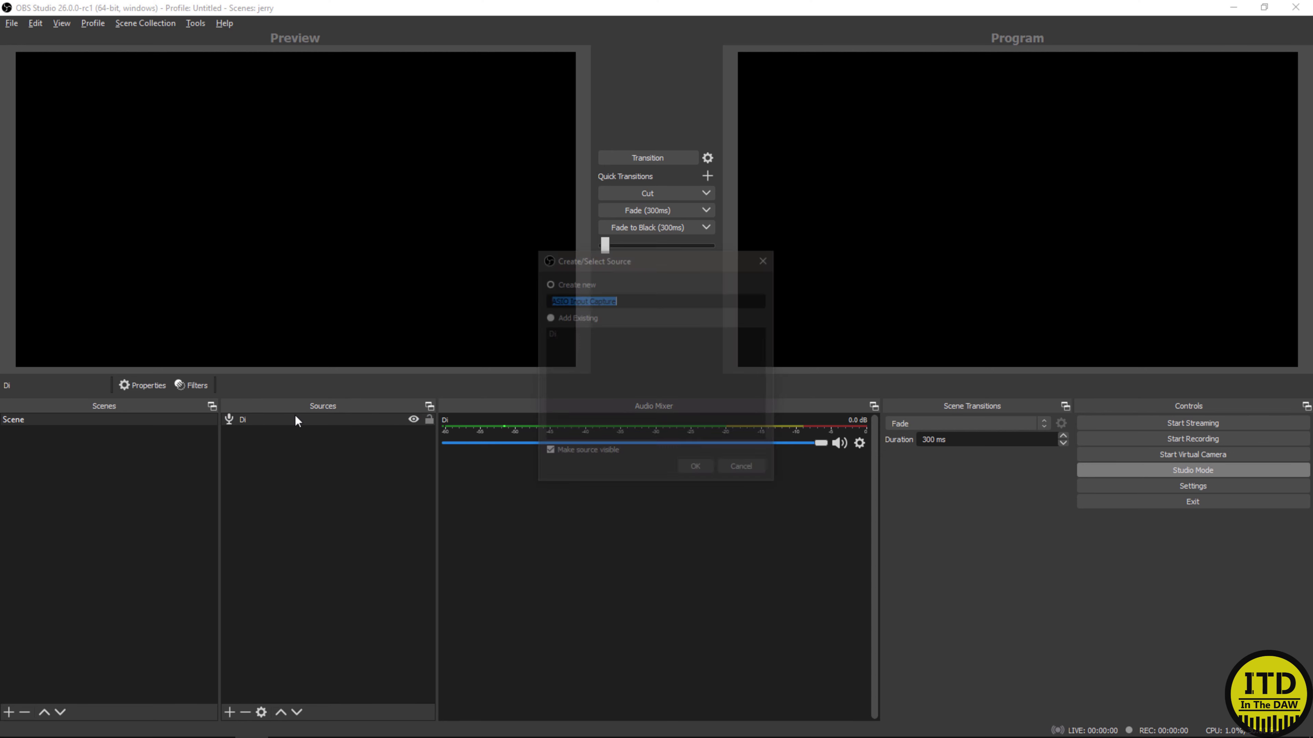
text(helix)
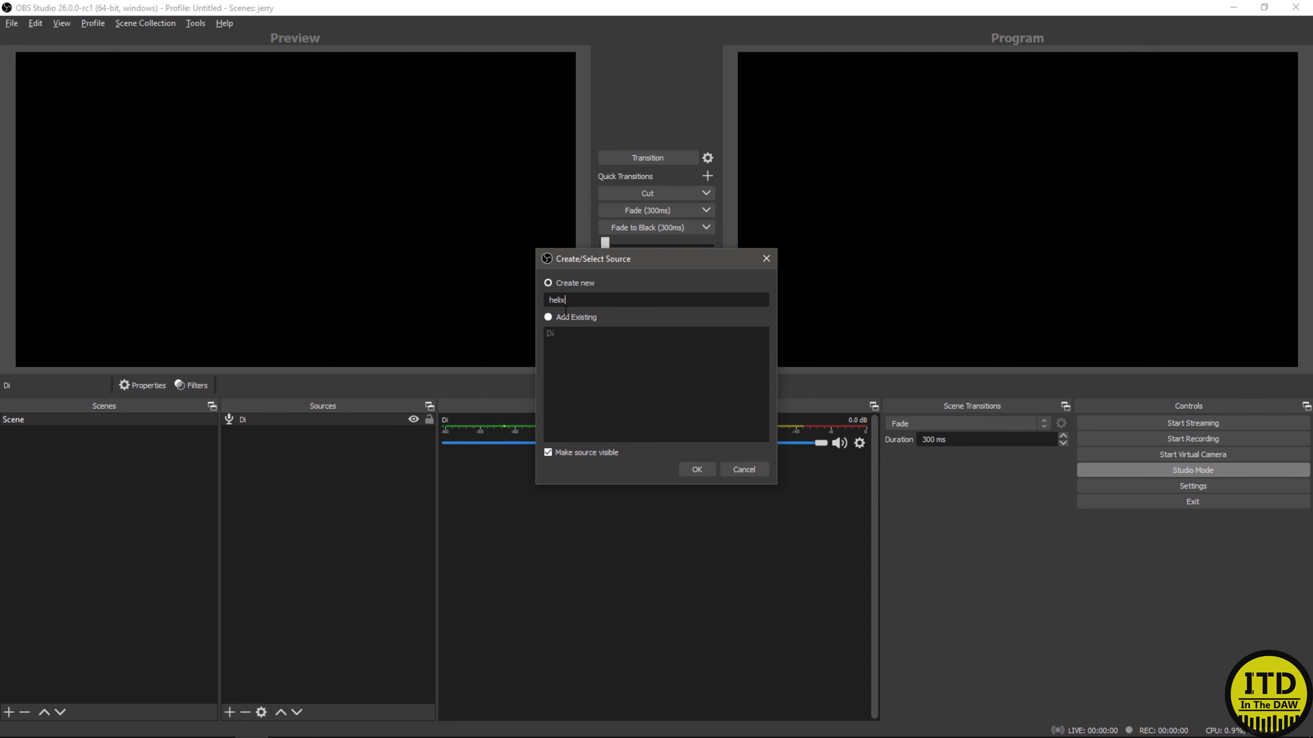
key(Return)
Step: Configure helix with StudioLive Series III ASIO, Channel 17 on OBS Channel 1 and Channel 18 on OBS Channel 2, and transition it to program
click(507, 200)
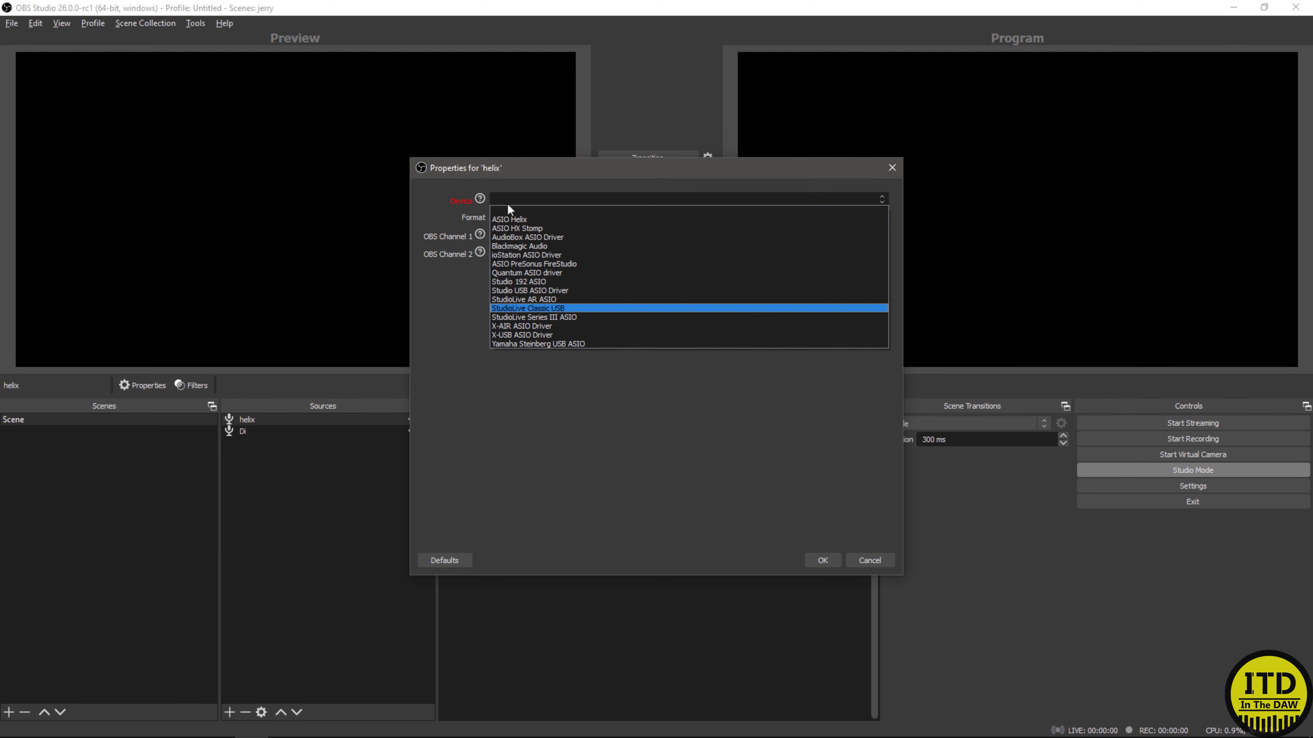
click(540, 314)
click(535, 237)
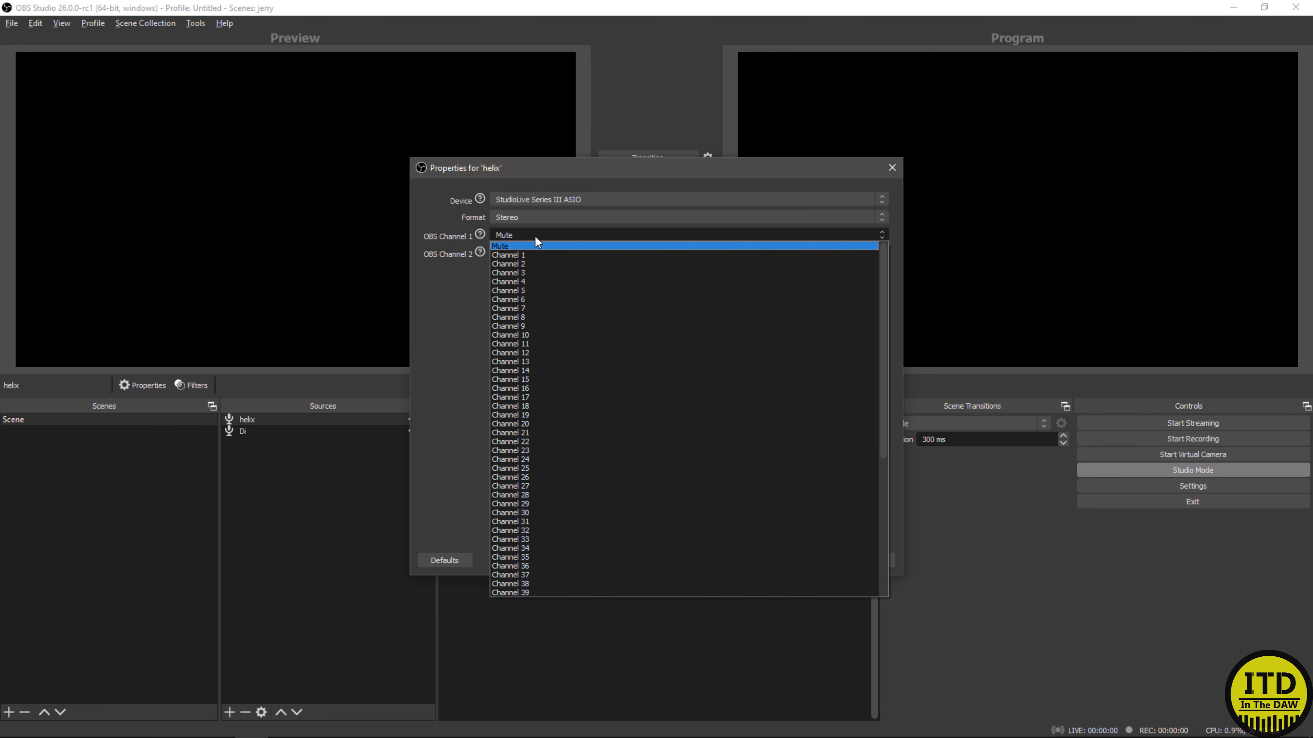
click(535, 398)
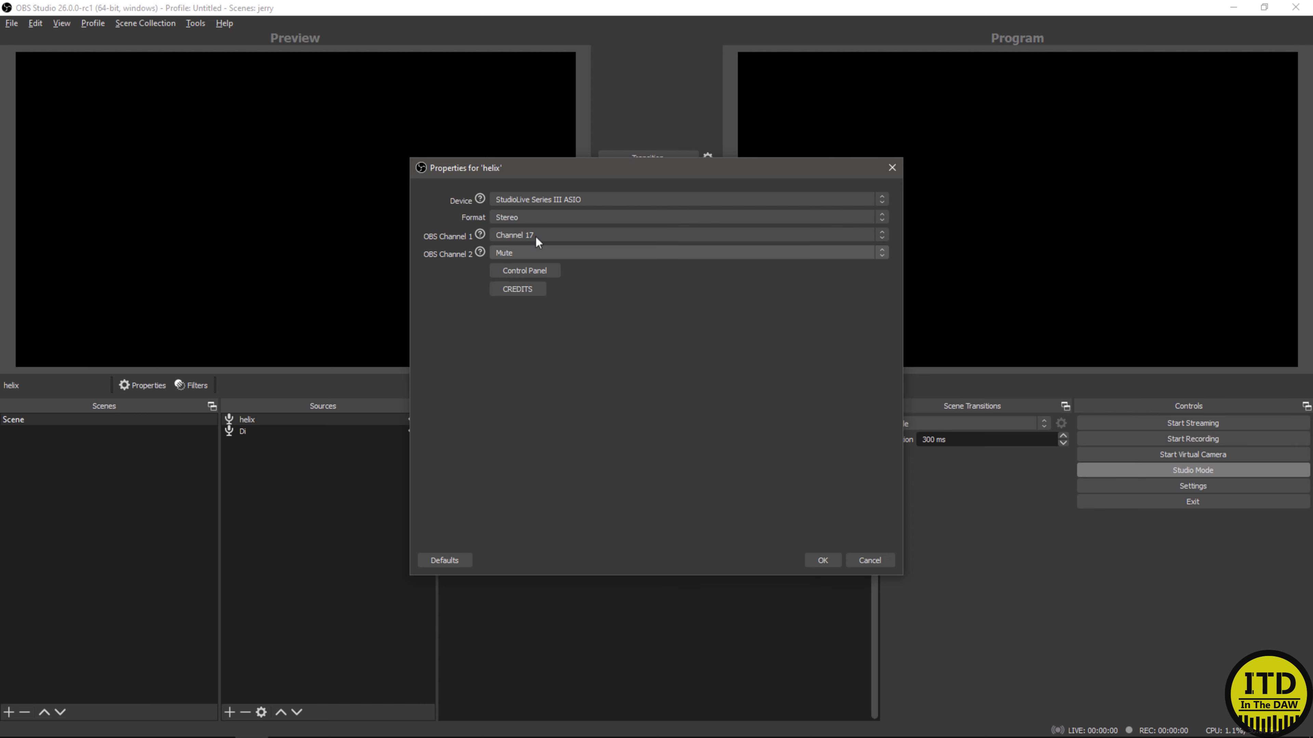
click(562, 254)
scroll(542, 397, down, 1)
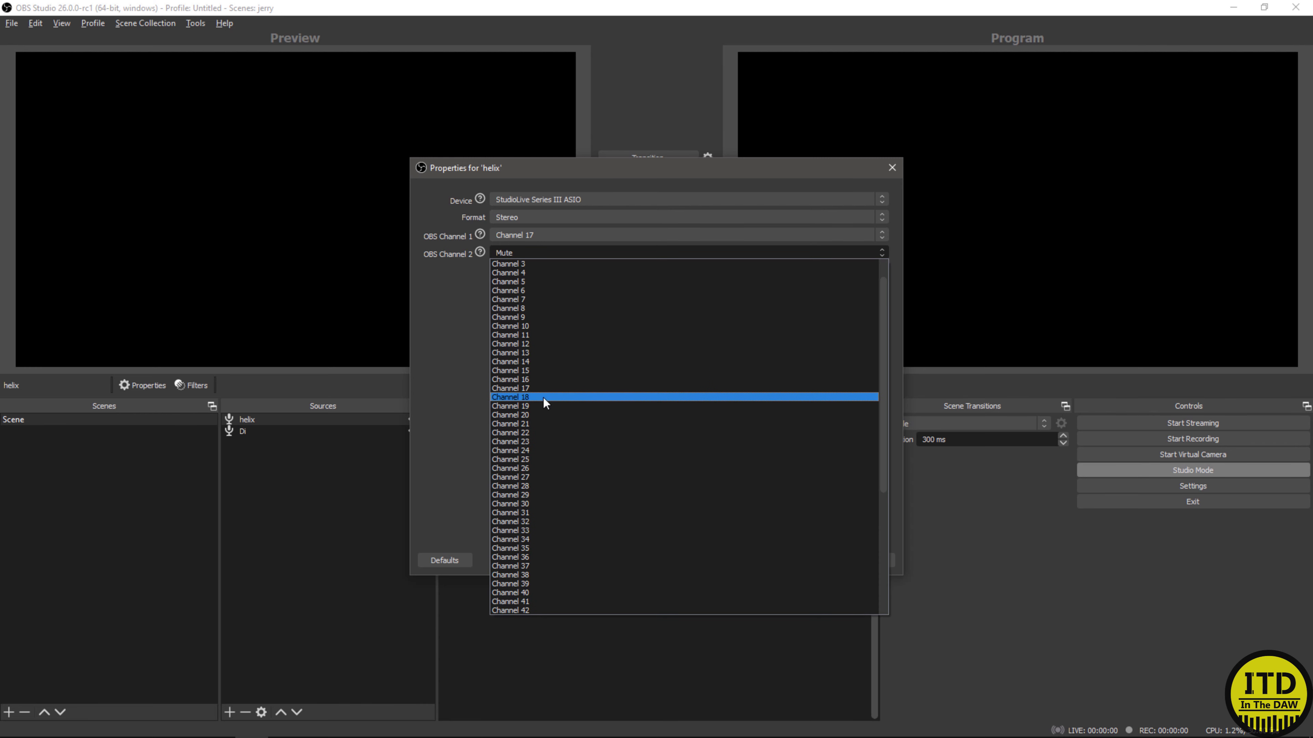
click(543, 397)
click(821, 562)
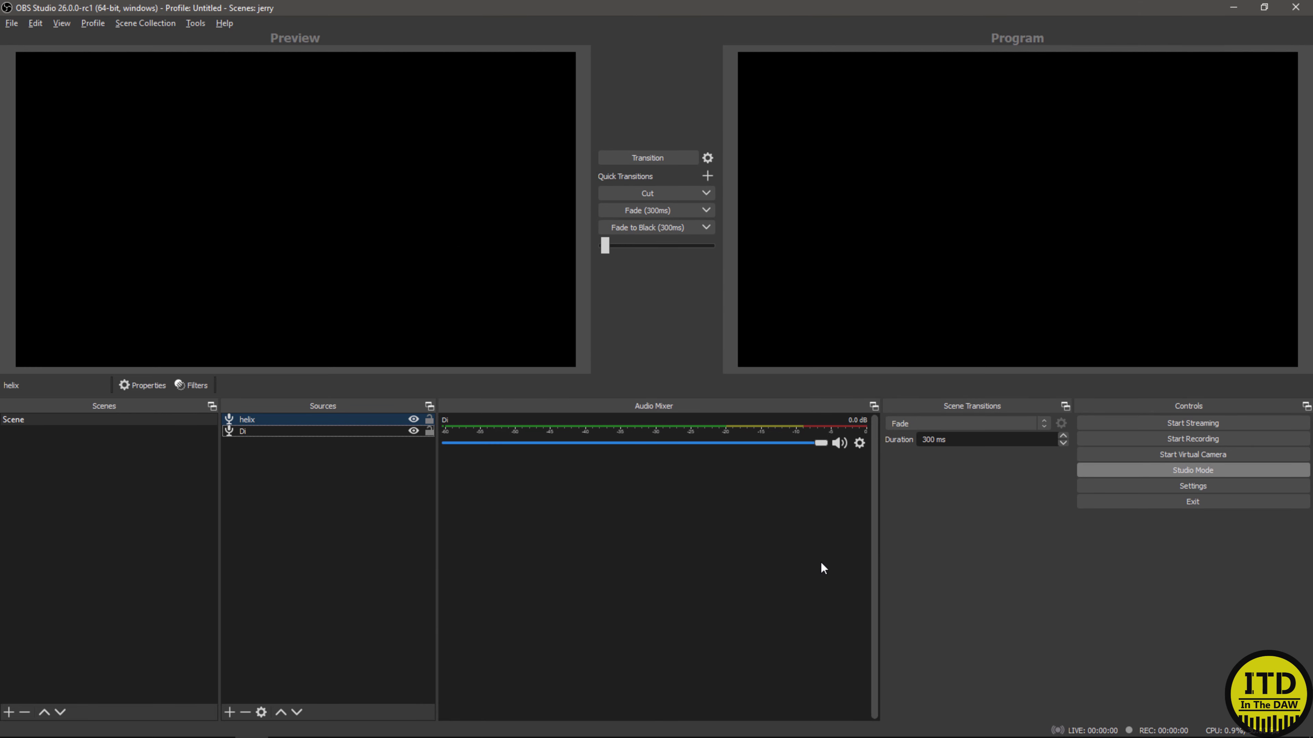
click(656, 159)
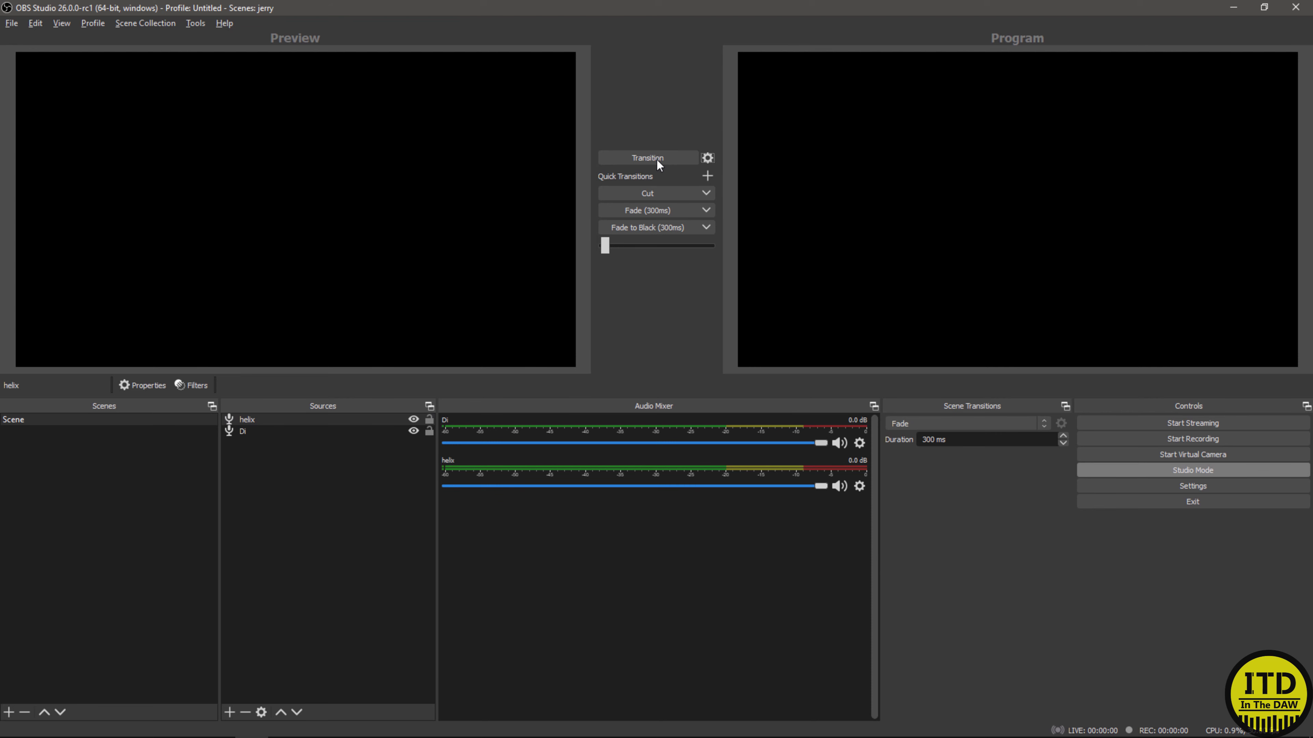
Step: Lower the Di volume to -inf dB and set the helix source's audio monitoring to Monitor and Output
drag(820, 443, 445, 443)
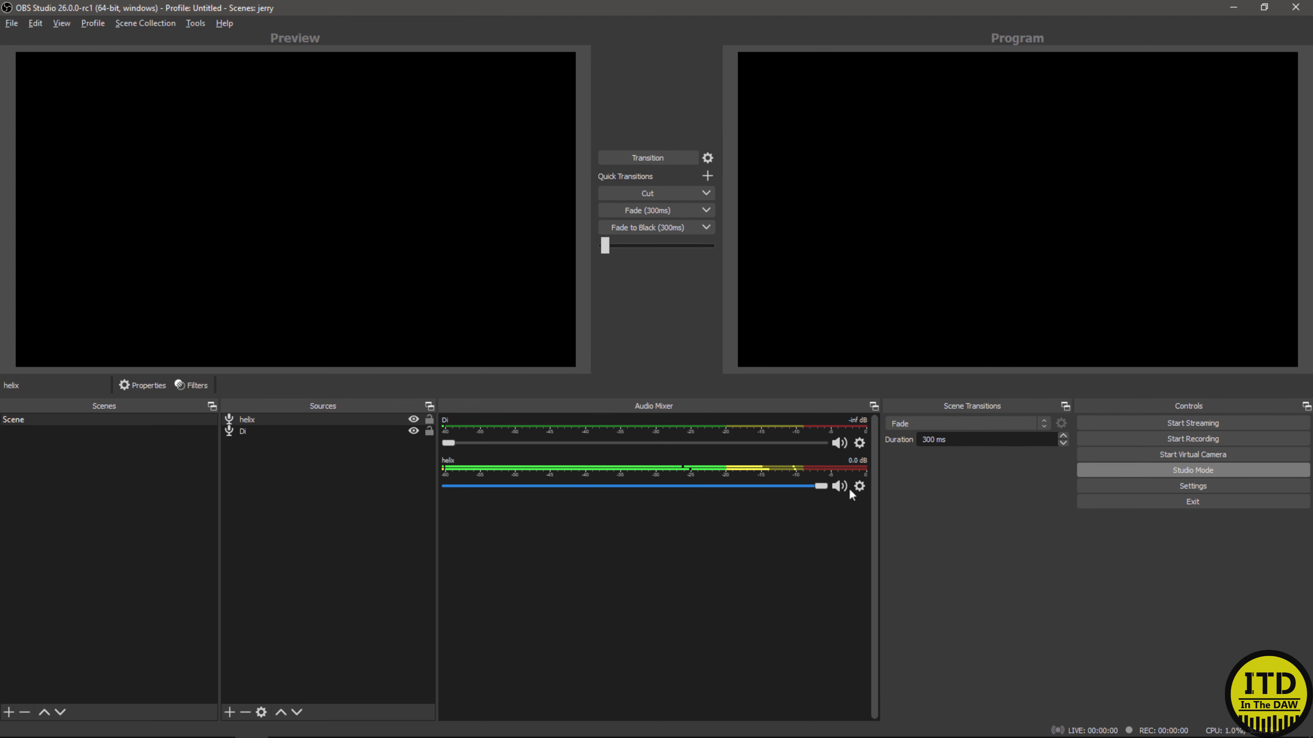
click(858, 486)
click(918, 657)
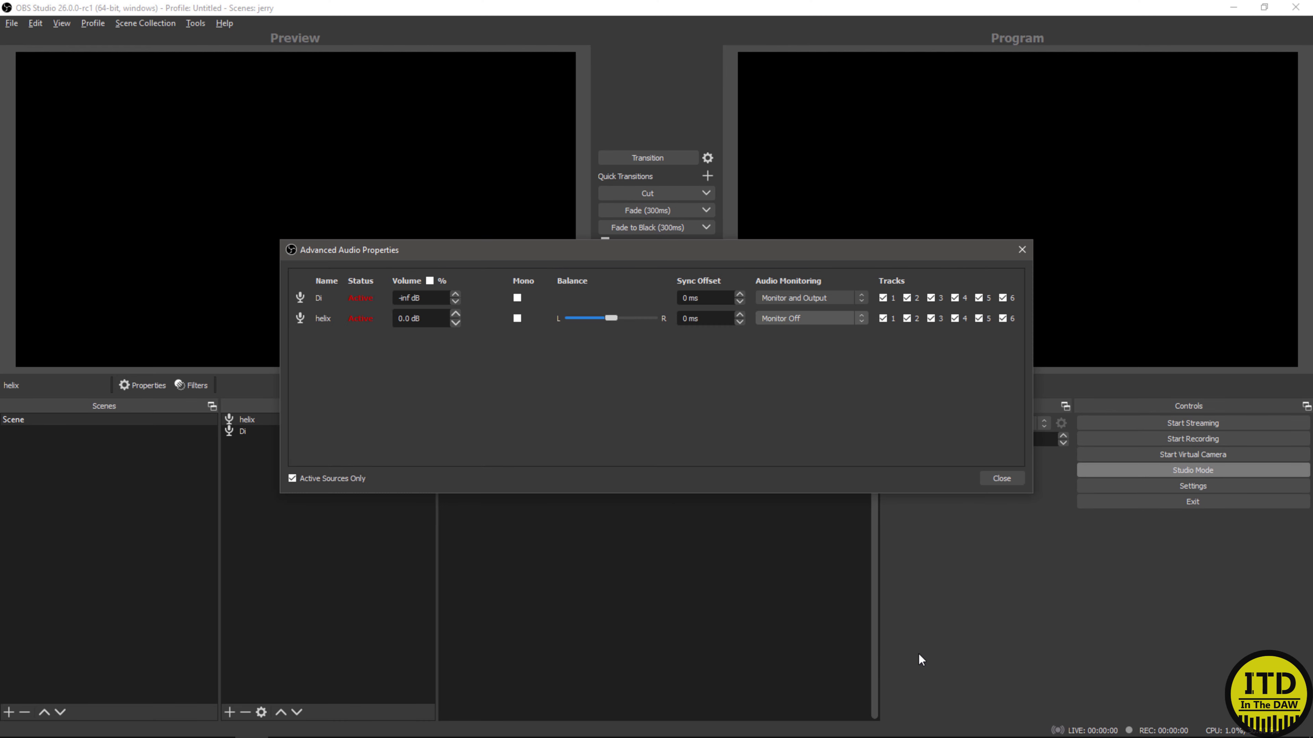
click(998, 481)
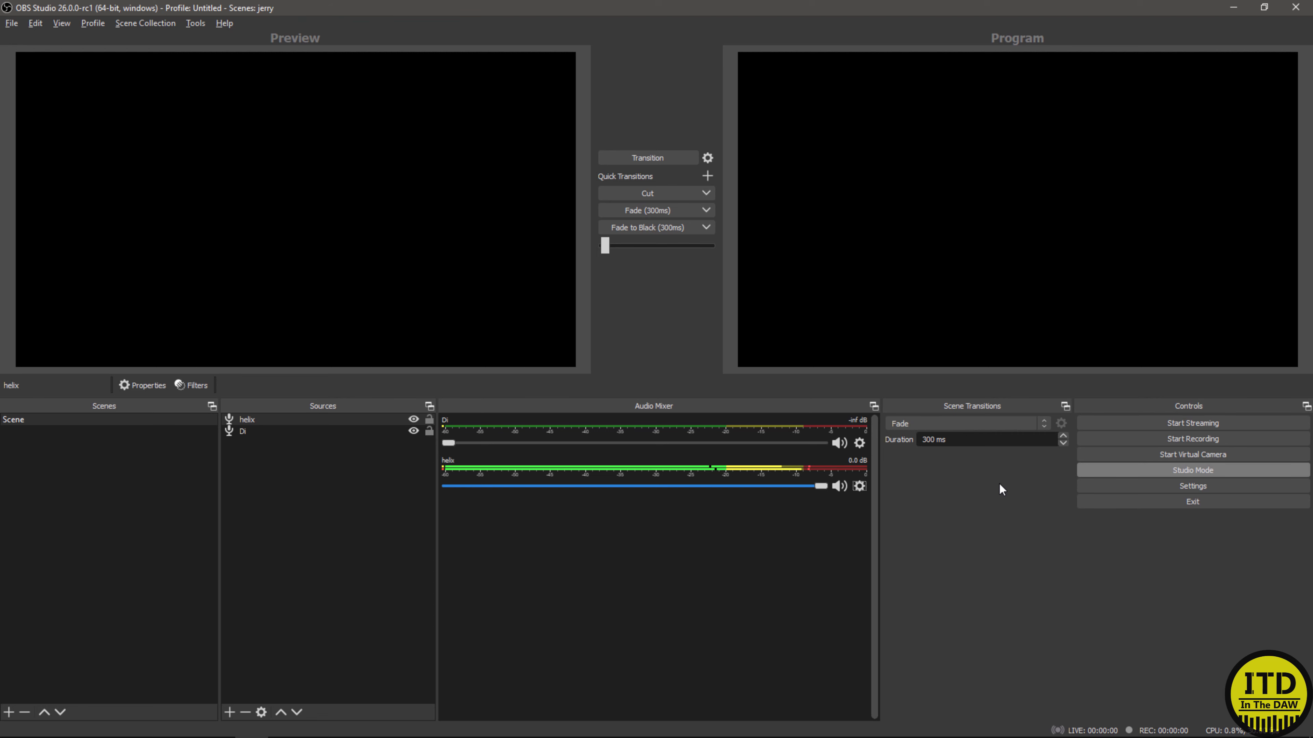
click(859, 486)
key(Down)
key(Down)
key(Down)
key(Down)
key(Down)
key(Down)
key(Down)
key(Down)
key(Down)
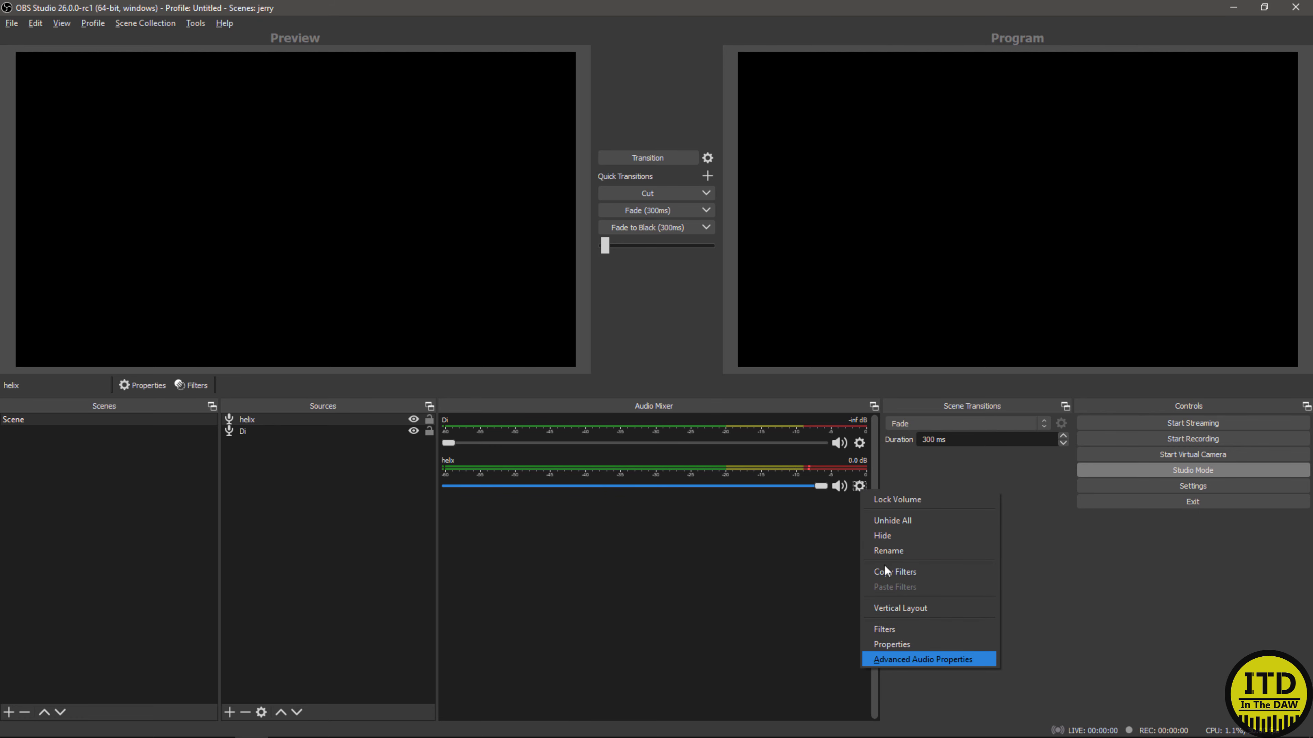
click(915, 661)
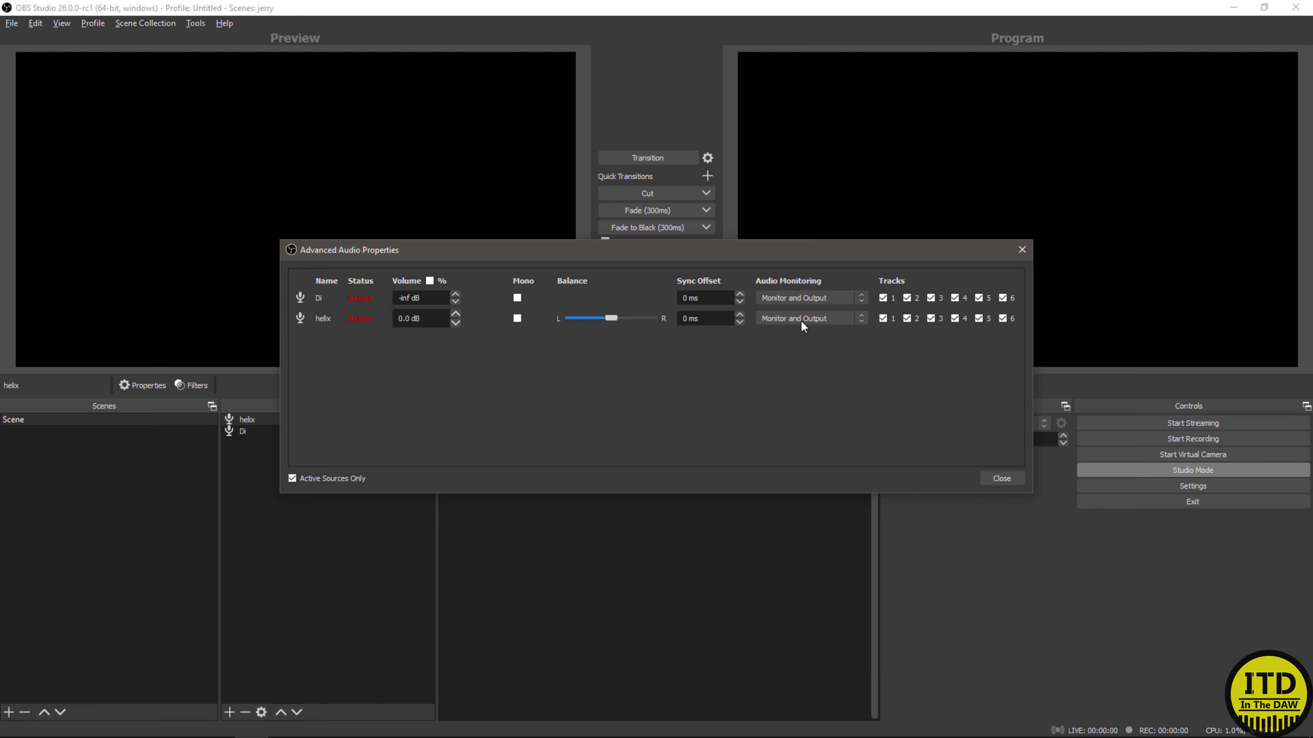
key(Escape)
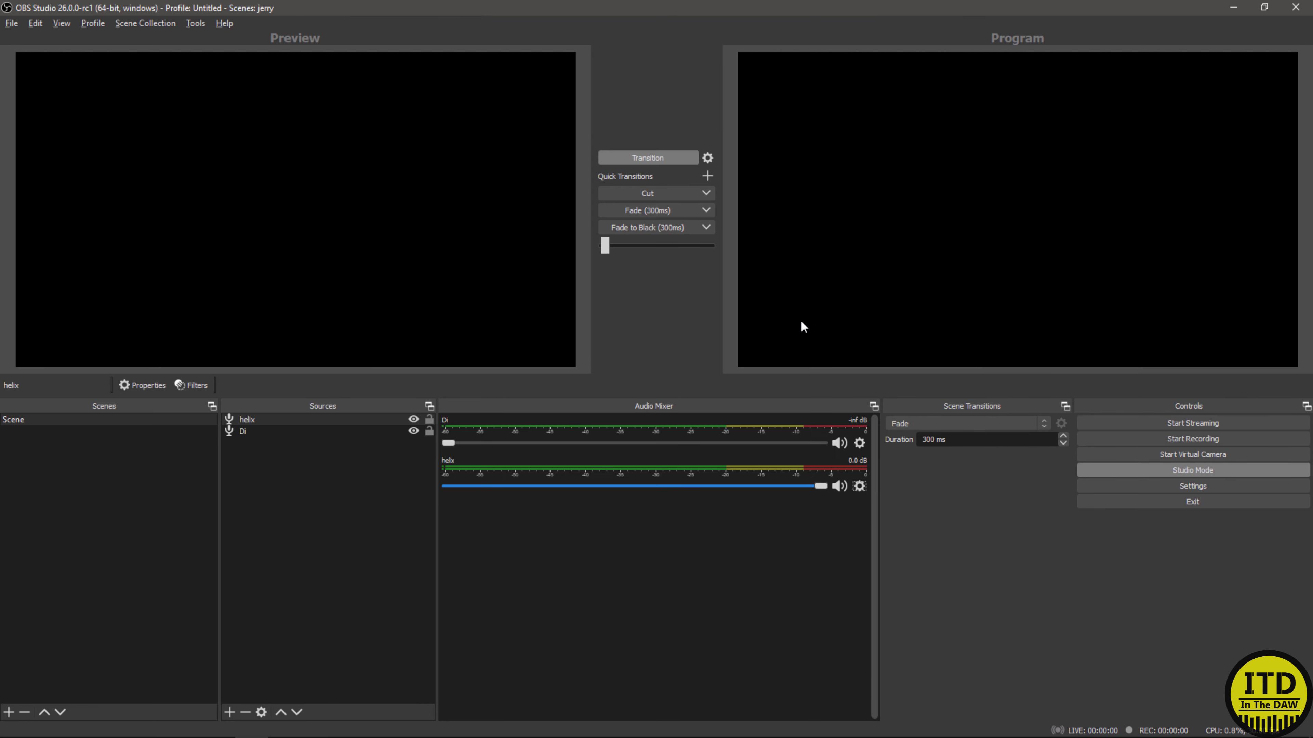
Step: Lower the helix volume to -inf dB, raise Di to 0.0 dB, and transition the scene to program
drag(819, 486, 375, 482)
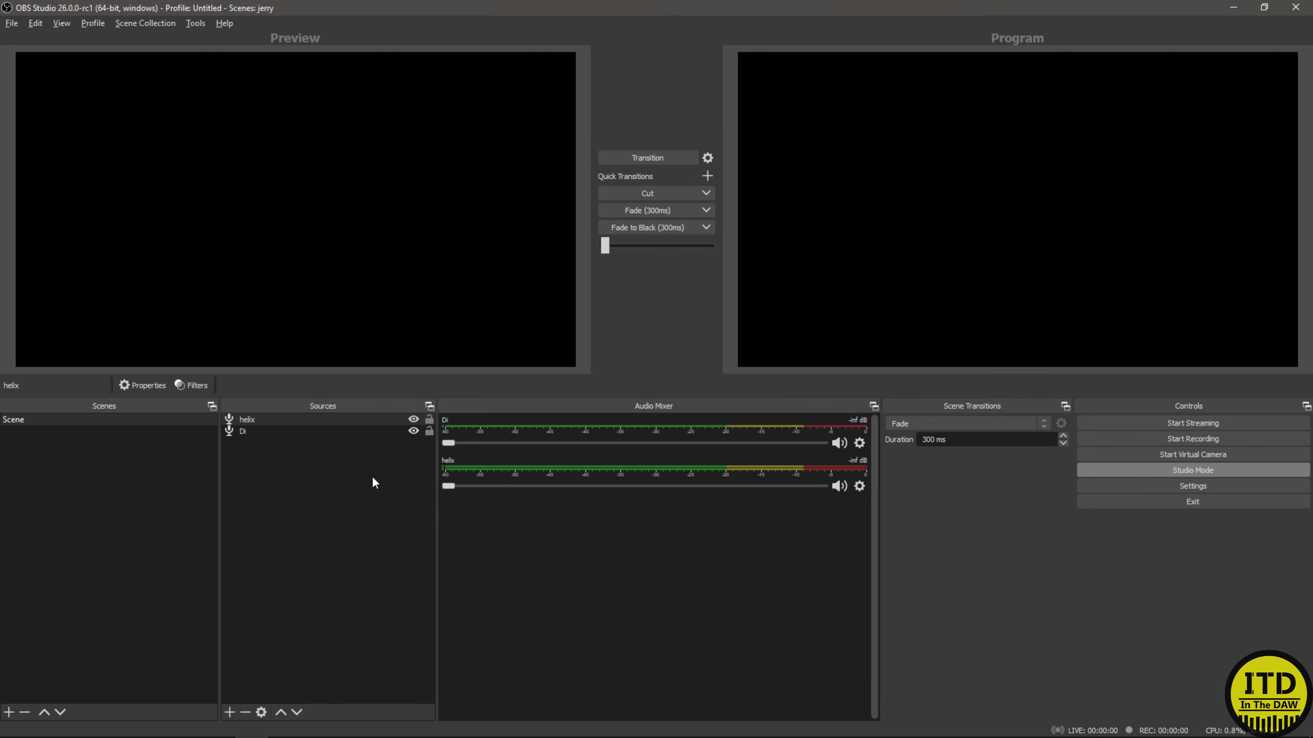
drag(448, 444, 862, 453)
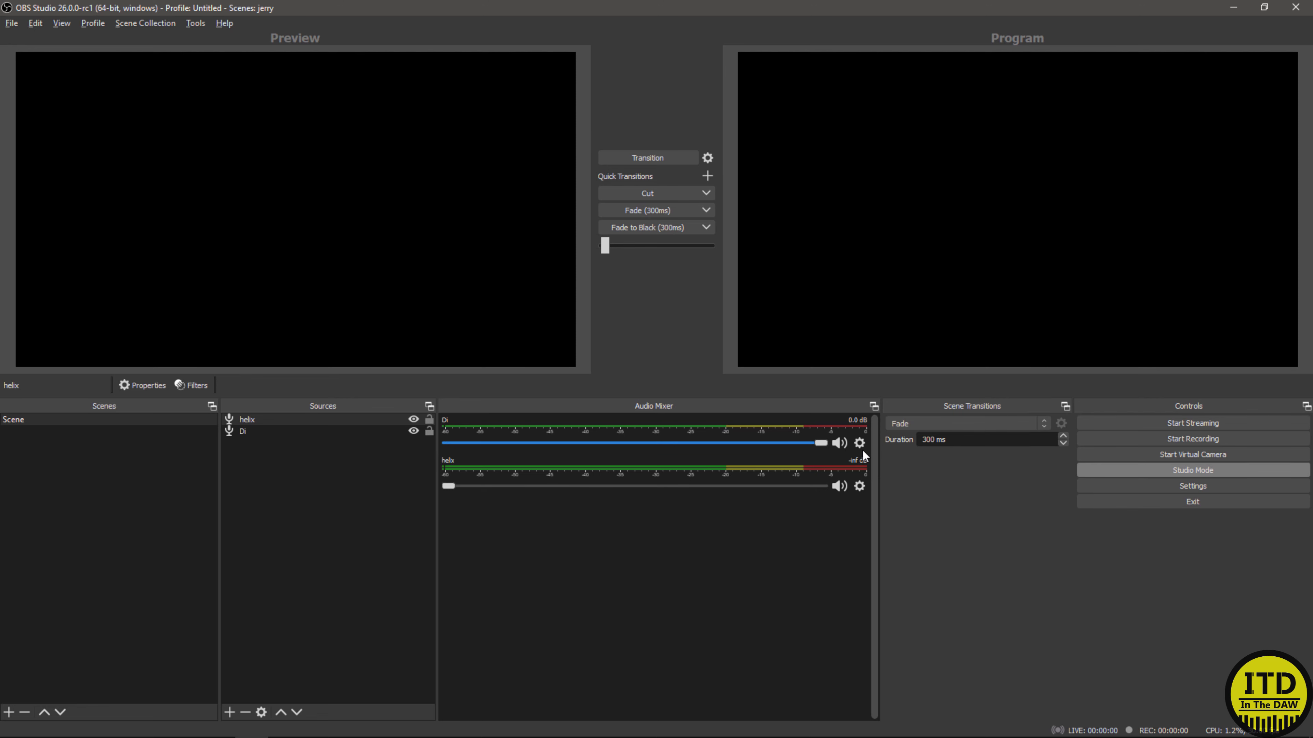
click(647, 161)
Step: Add a VST 2.x Plug-in audio filter named "helix nitive" to the Di source
click(858, 441)
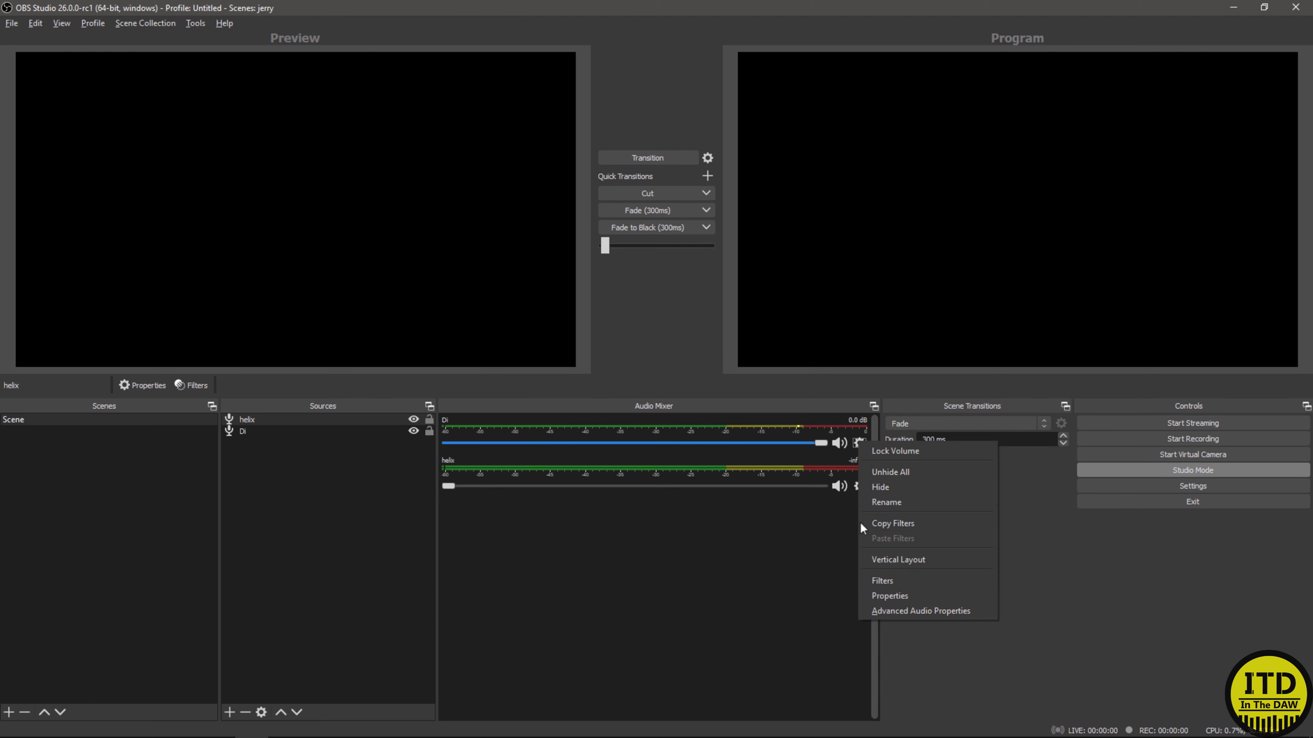
click(855, 441)
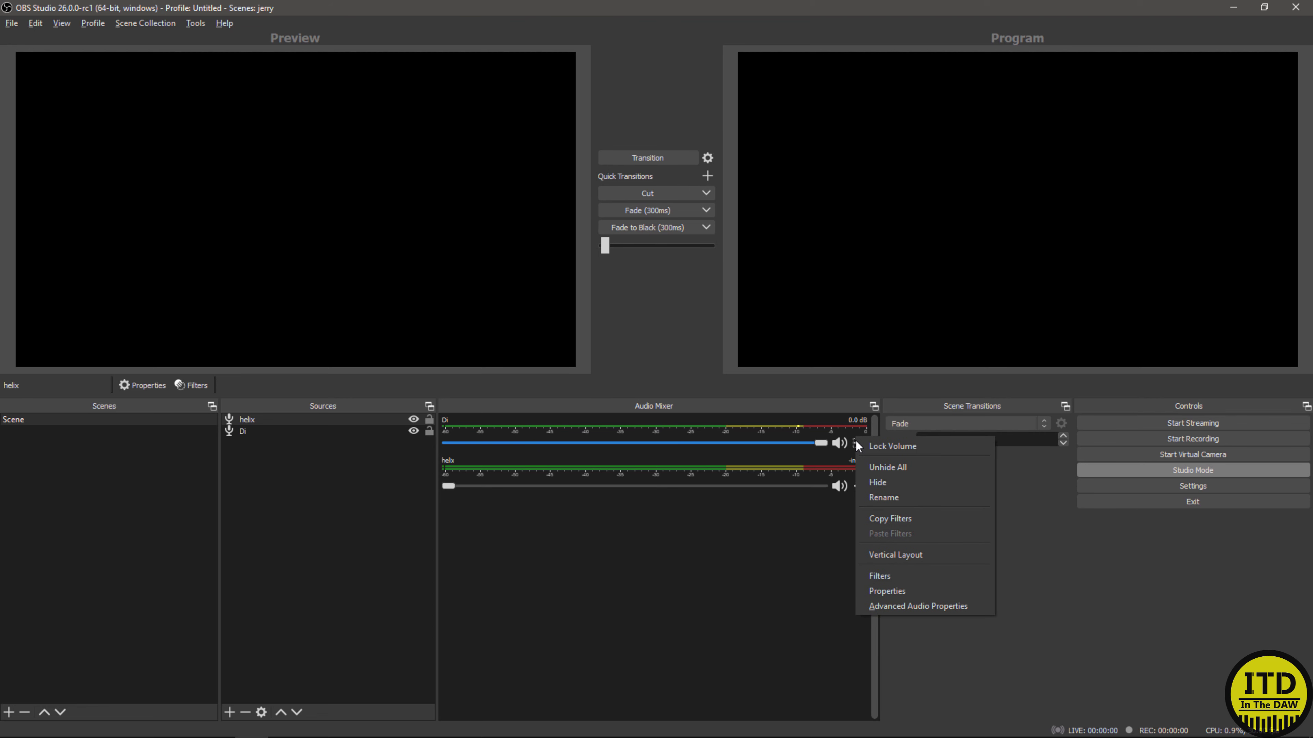
click(244, 420)
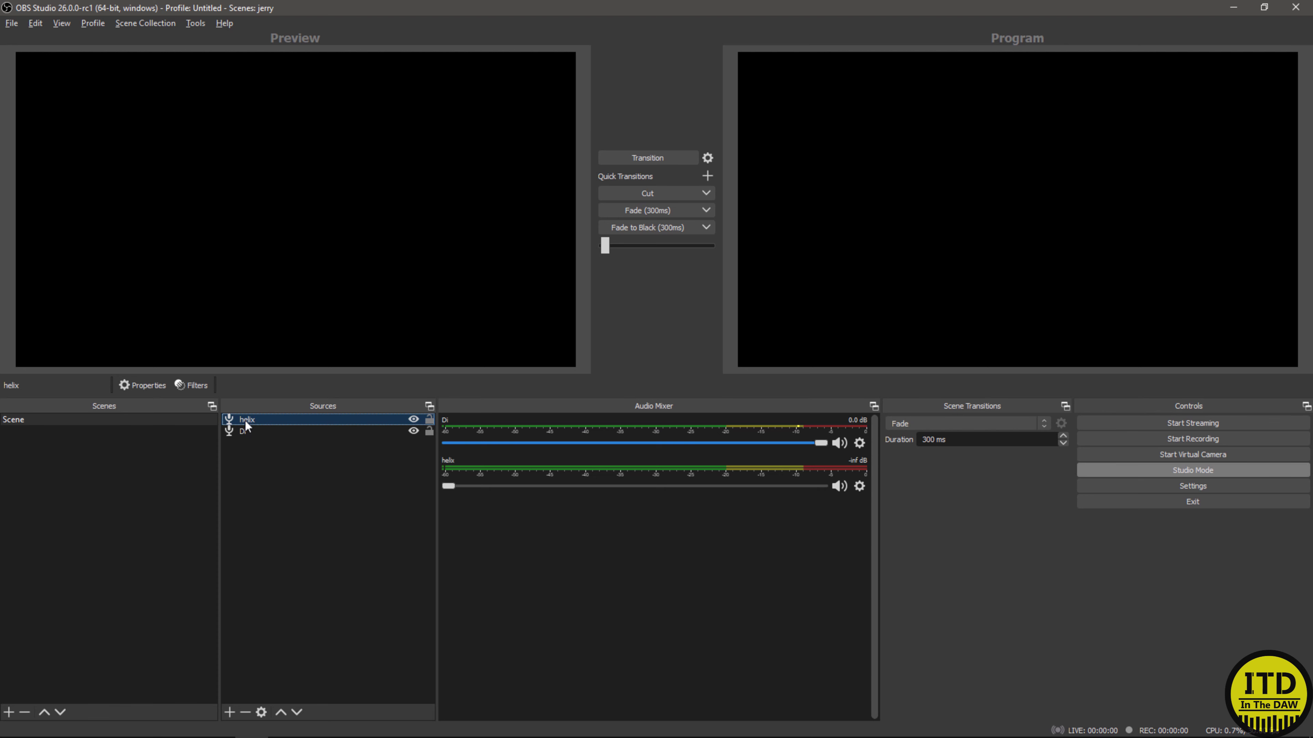
click(253, 431)
right_click(251, 432)
click(266, 414)
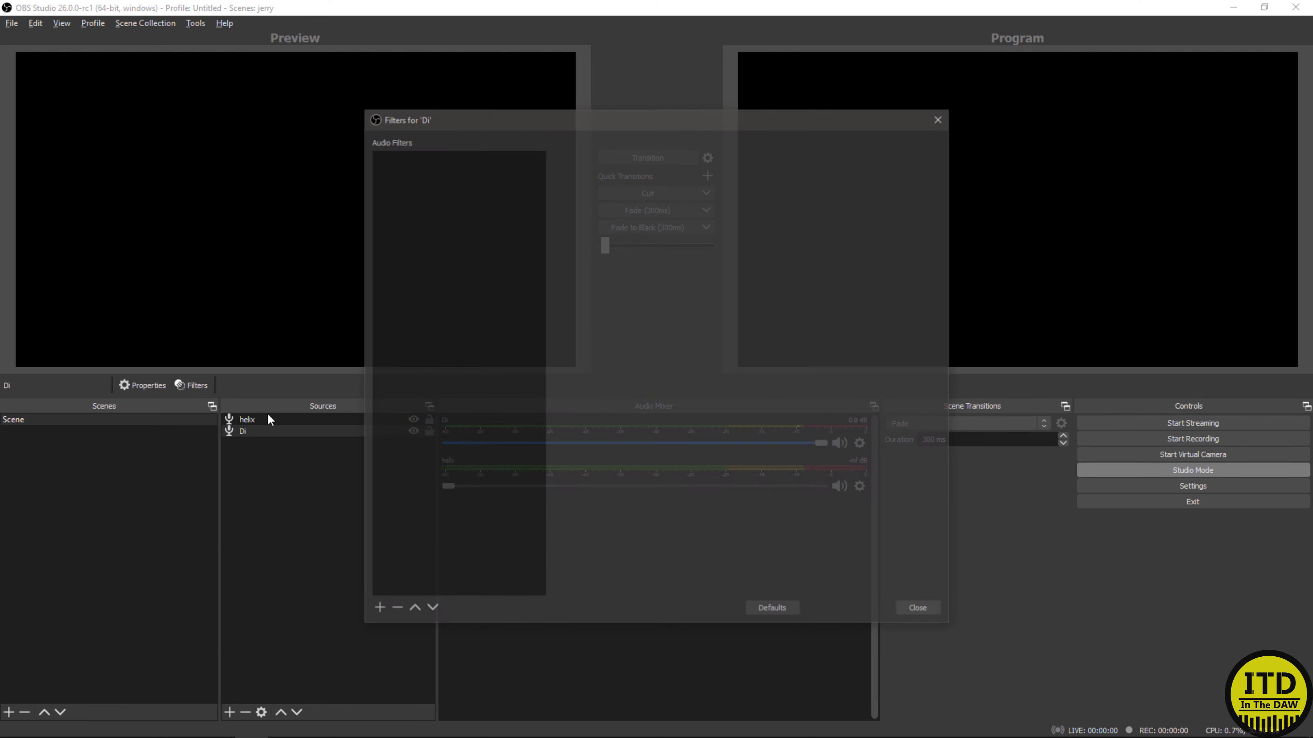
click(371, 612)
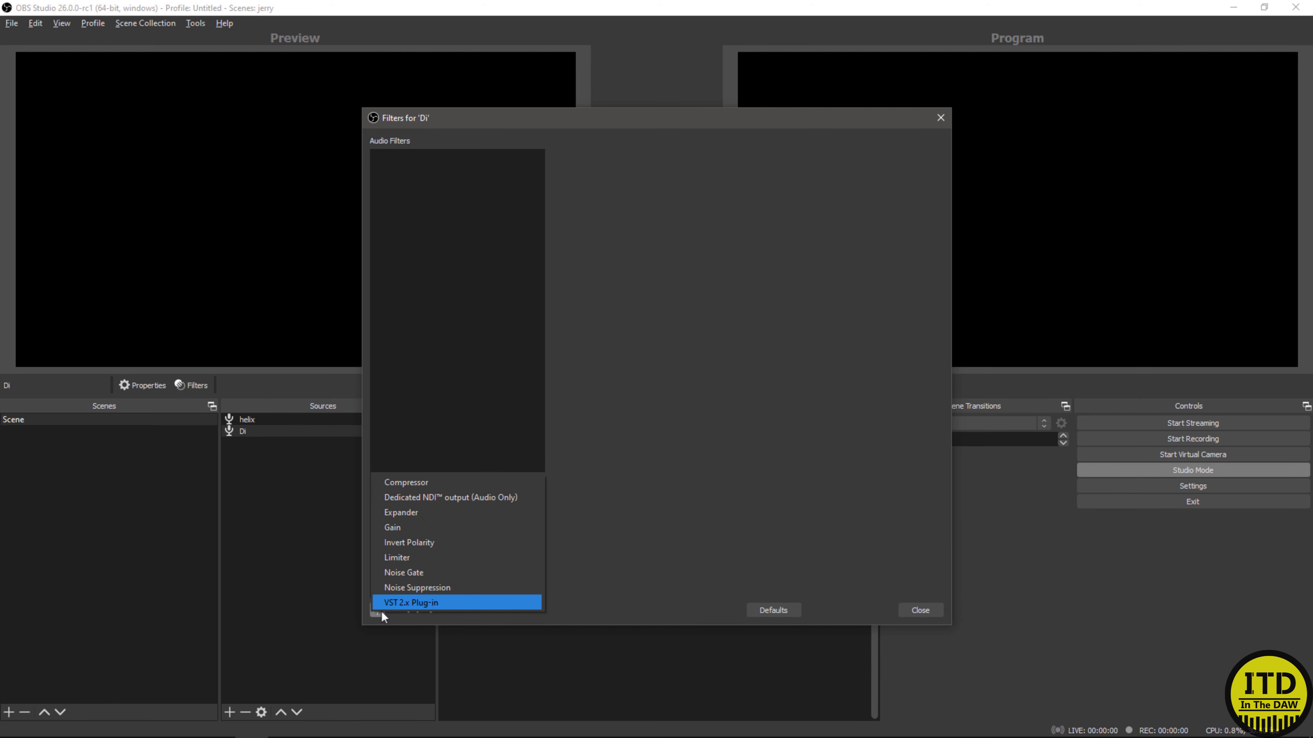
click(420, 607)
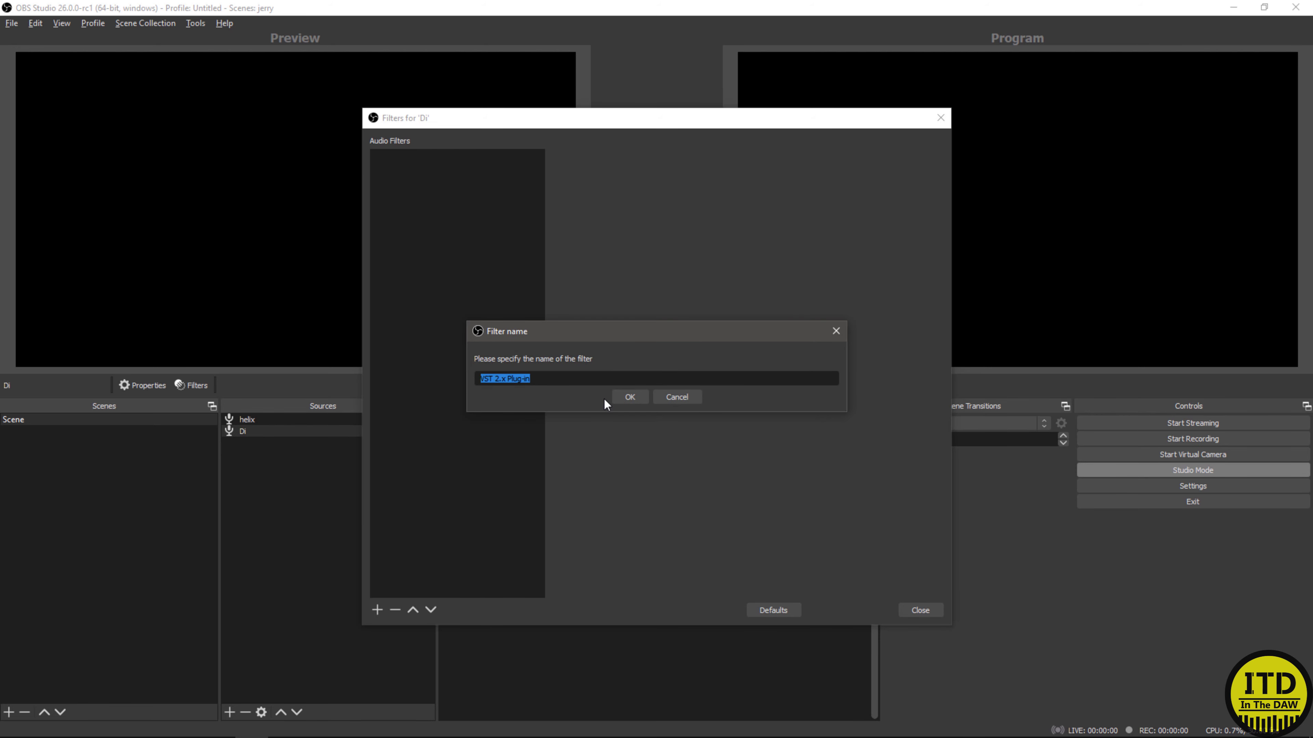
text(helix nitive)
click(627, 397)
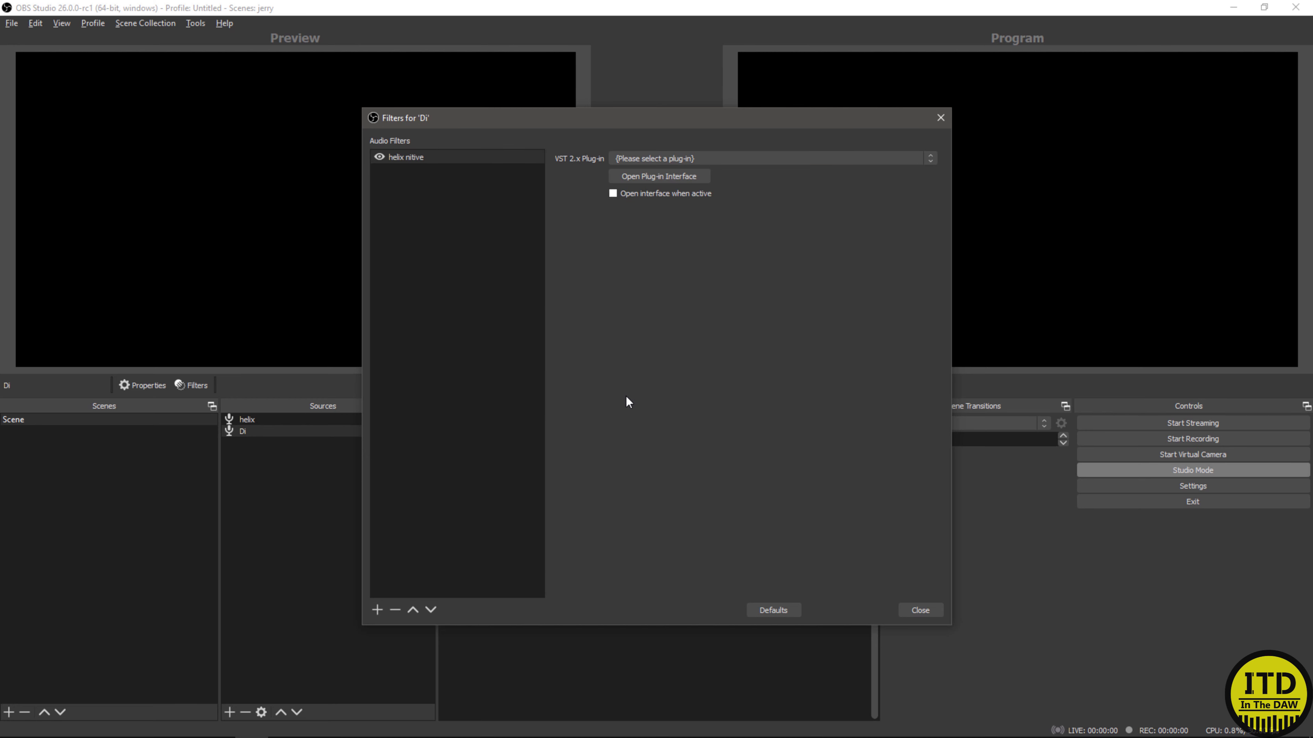
Step: Select Helix Native (x64) as the filter's VST plug-in and open the plug-in interface
key(alt+Down)
key(h)
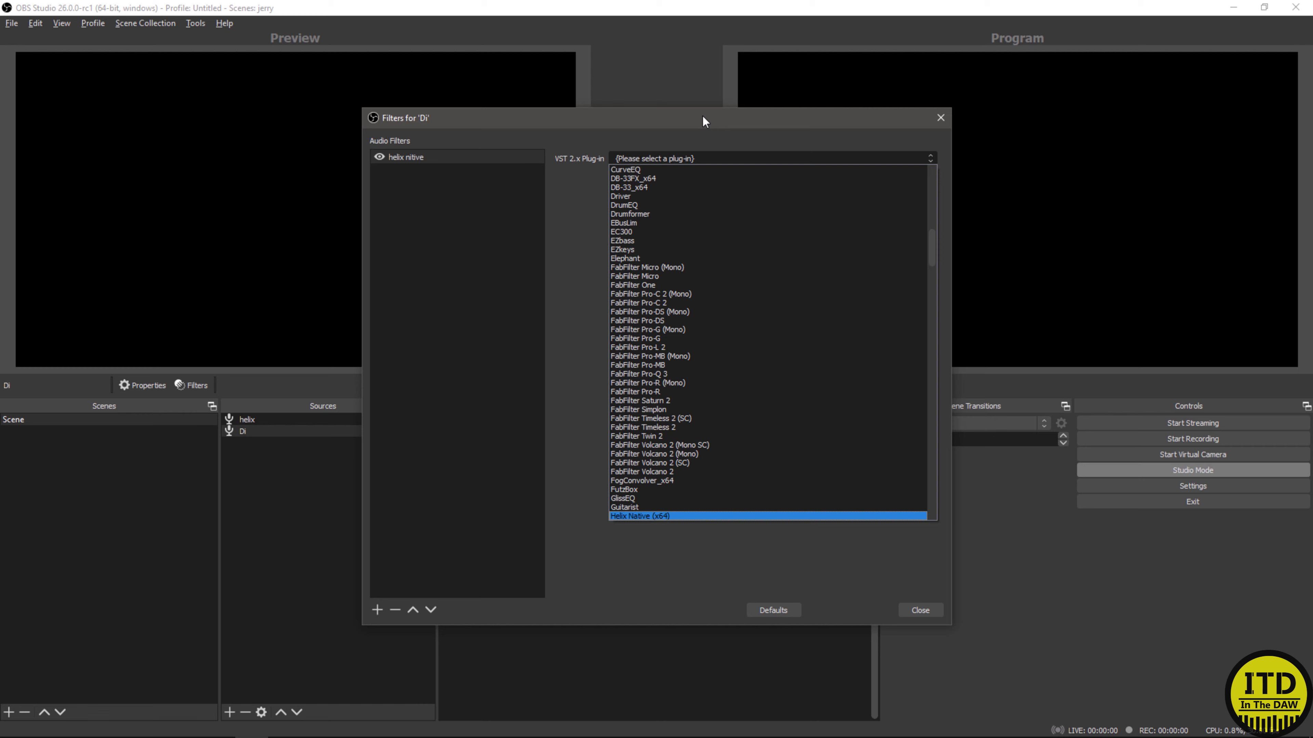
click(643, 516)
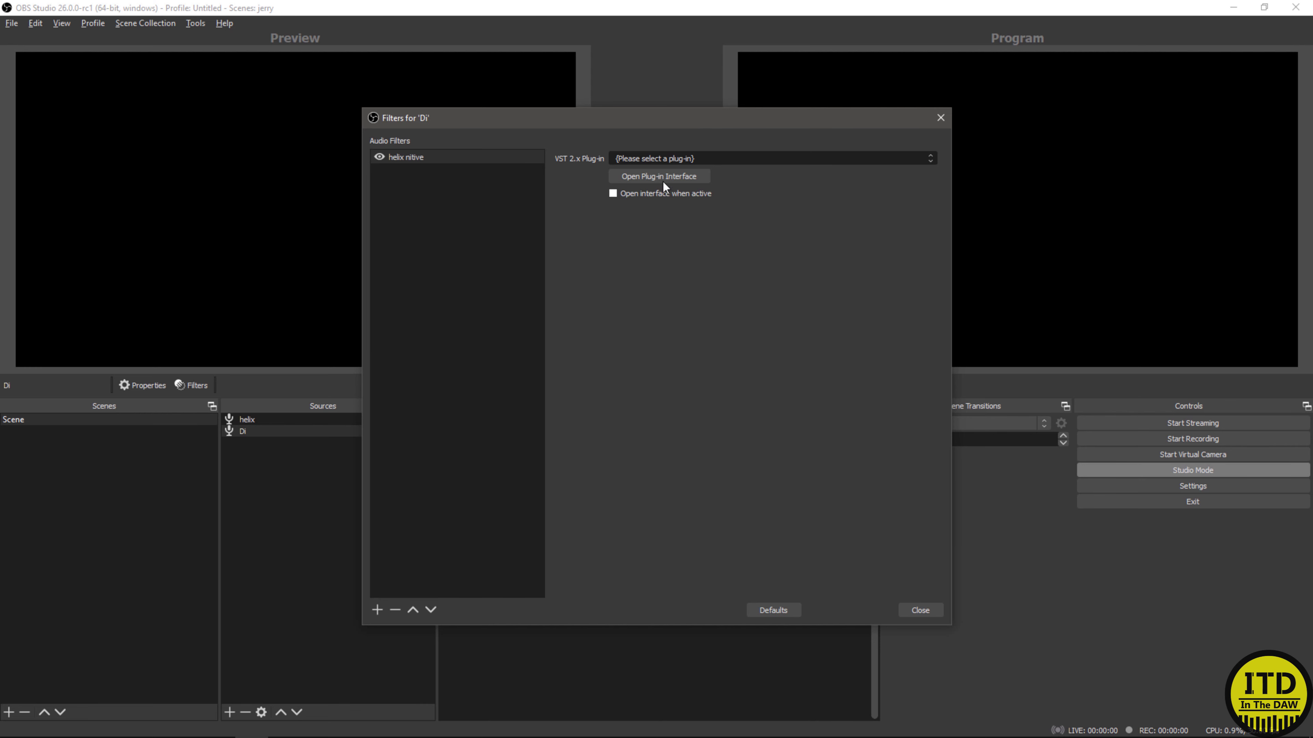
click(662, 180)
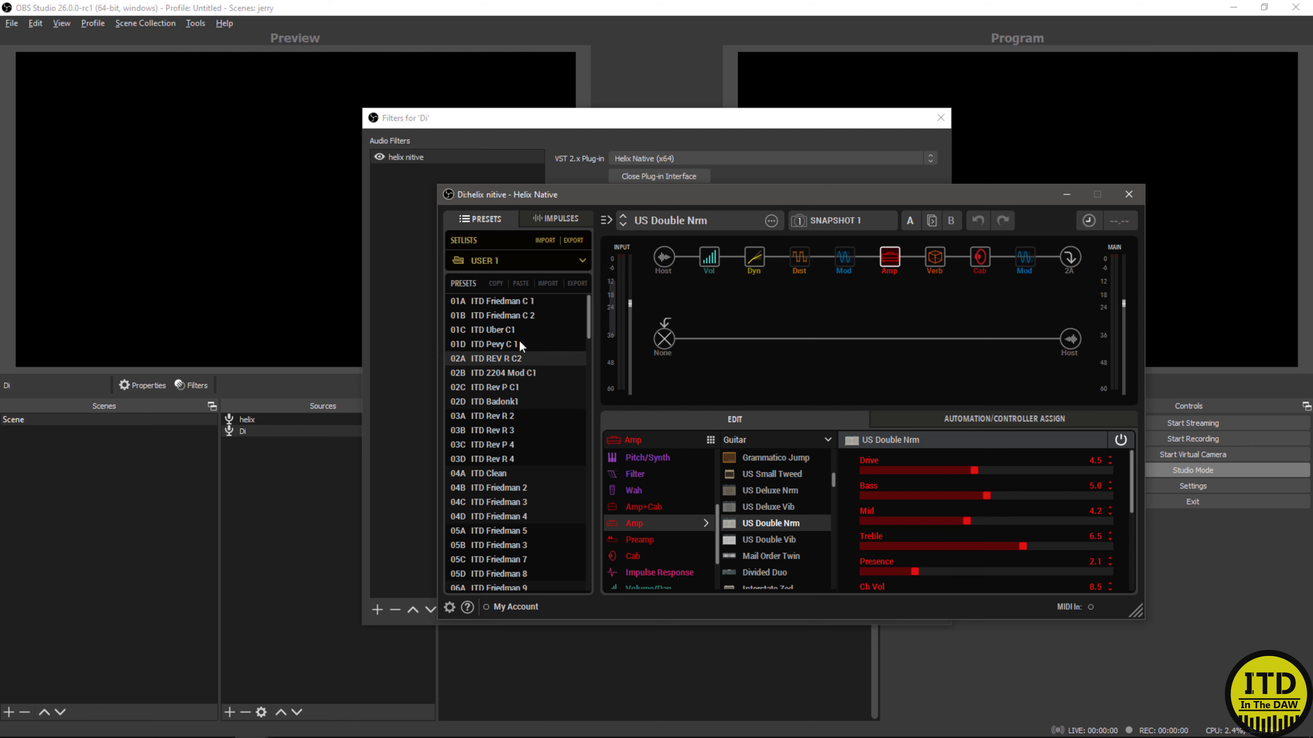
Step: Load the preset 02D ITD Badonk1 in Helix Native and reposition the plug-in window over the filters dialog
click(520, 400)
click(521, 400)
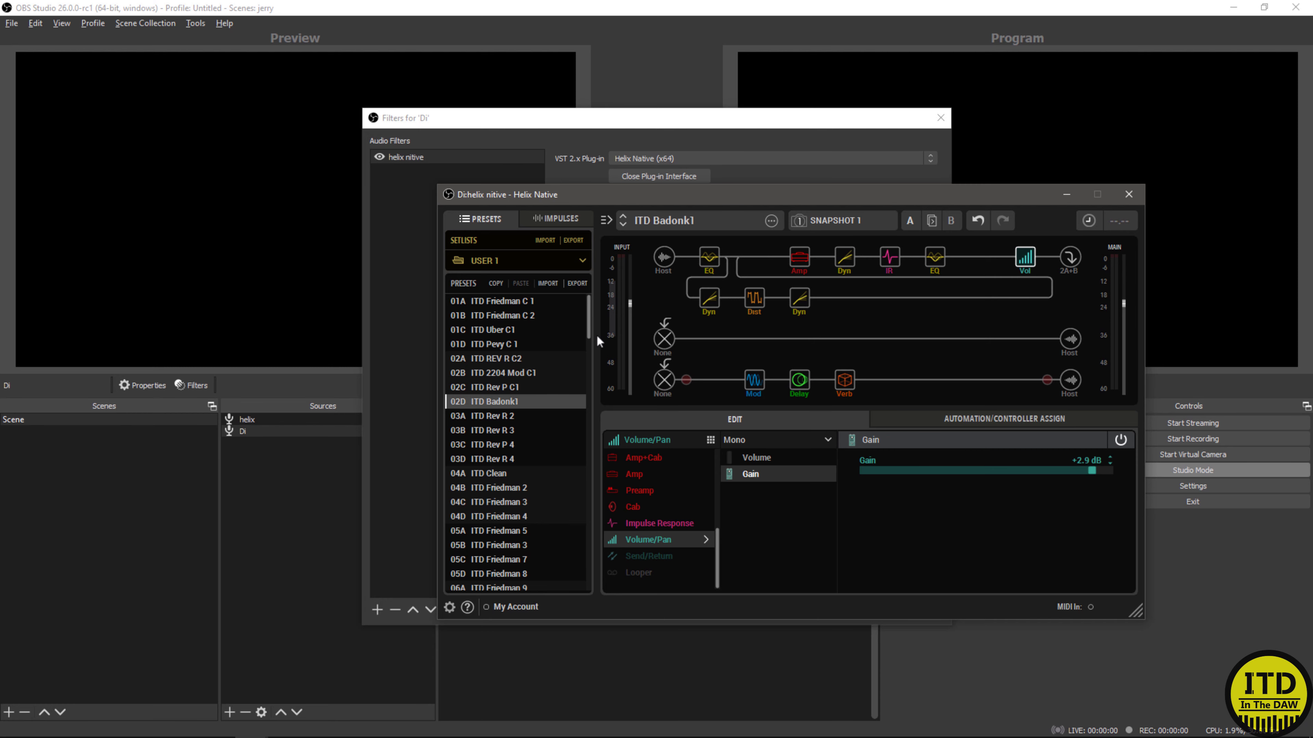
drag(747, 189, 646, 166)
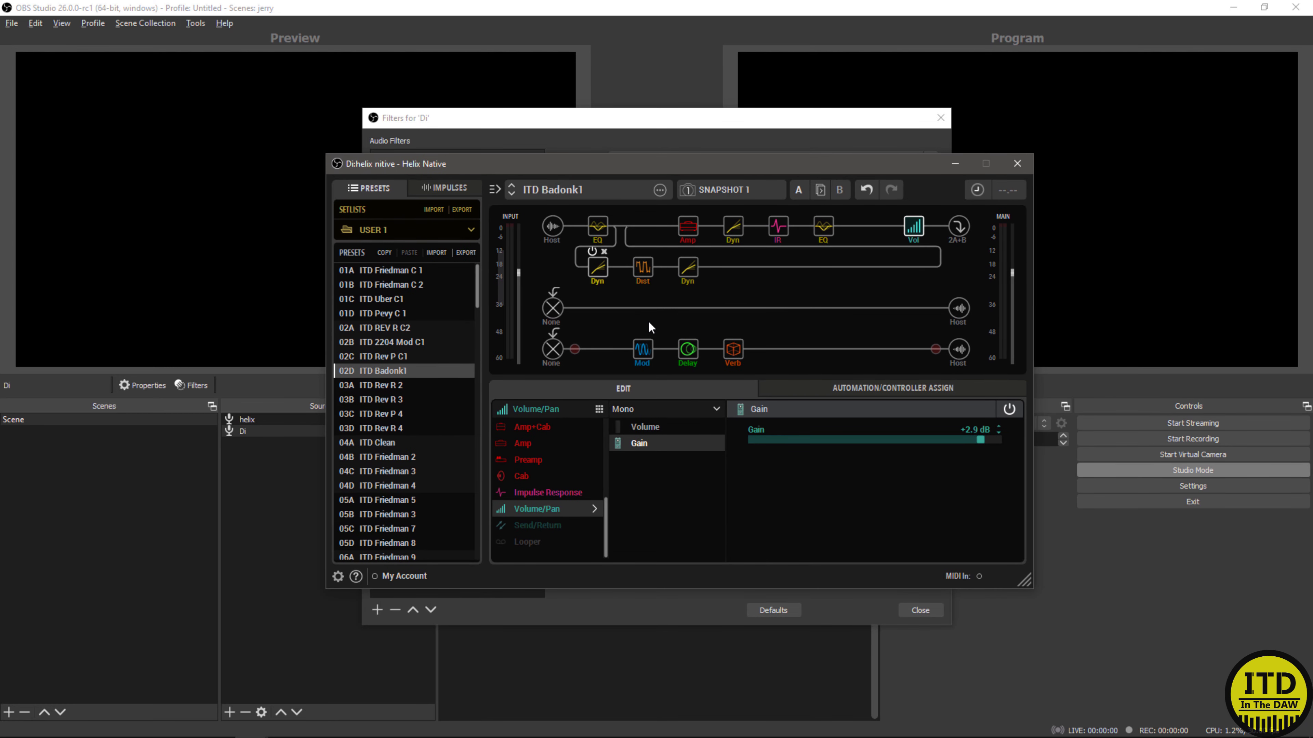
Step: Examine the EQ, Distortion, Dynamics, Amp, IR and Volume blocks of the ITD Badonk1 signal chain, and close the plug-in and filter windows
click(598, 271)
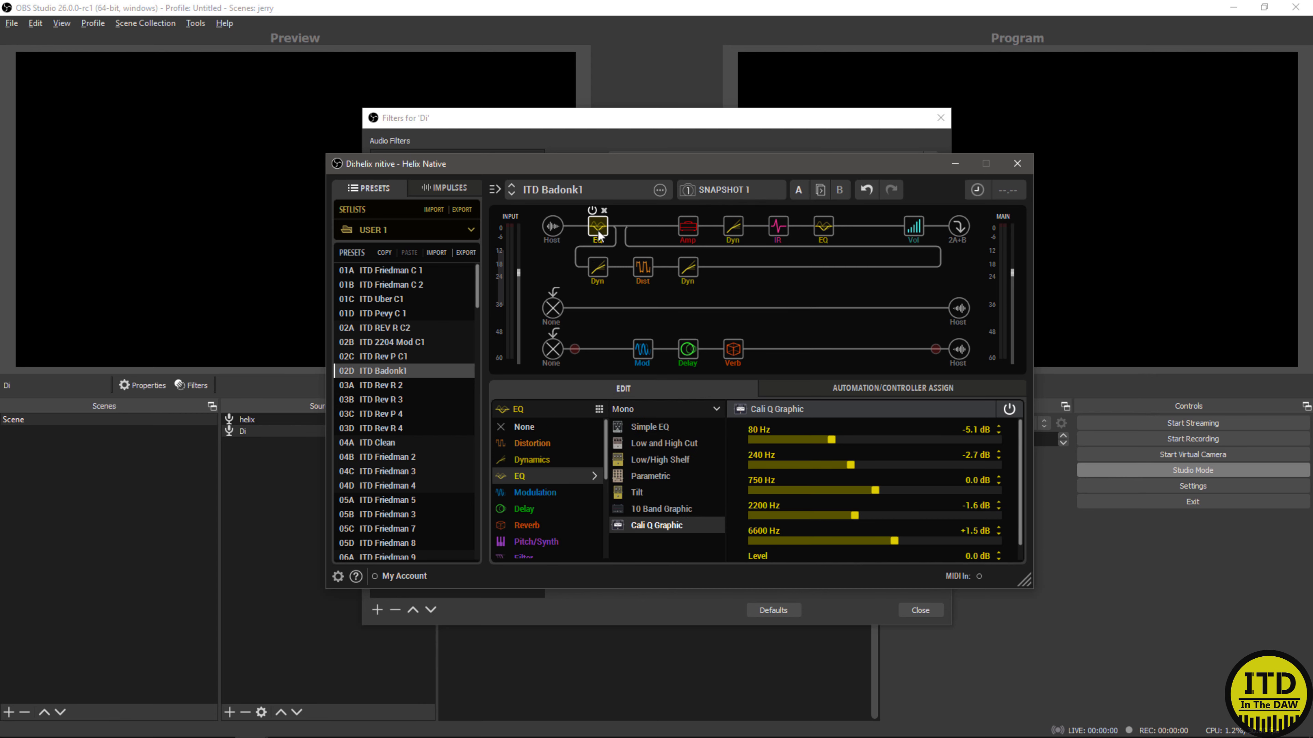
click(645, 273)
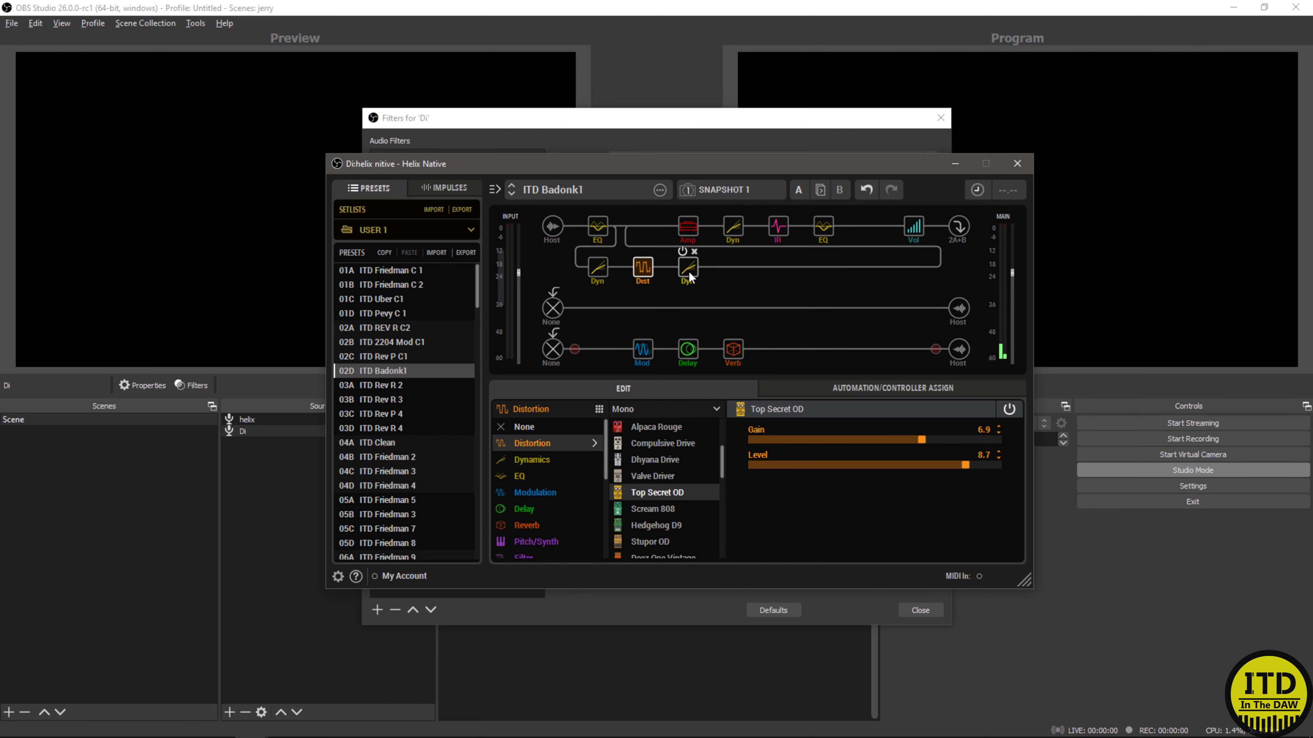
click(688, 272)
click(690, 232)
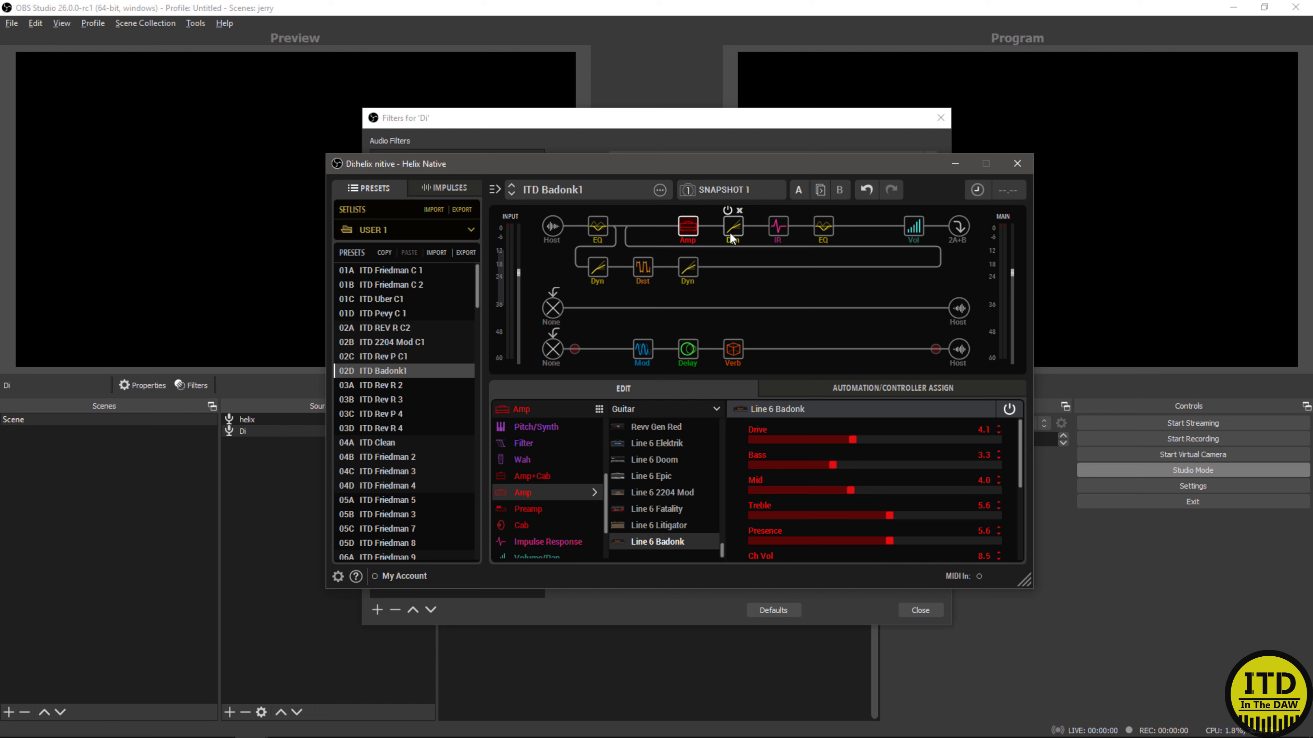
click(730, 237)
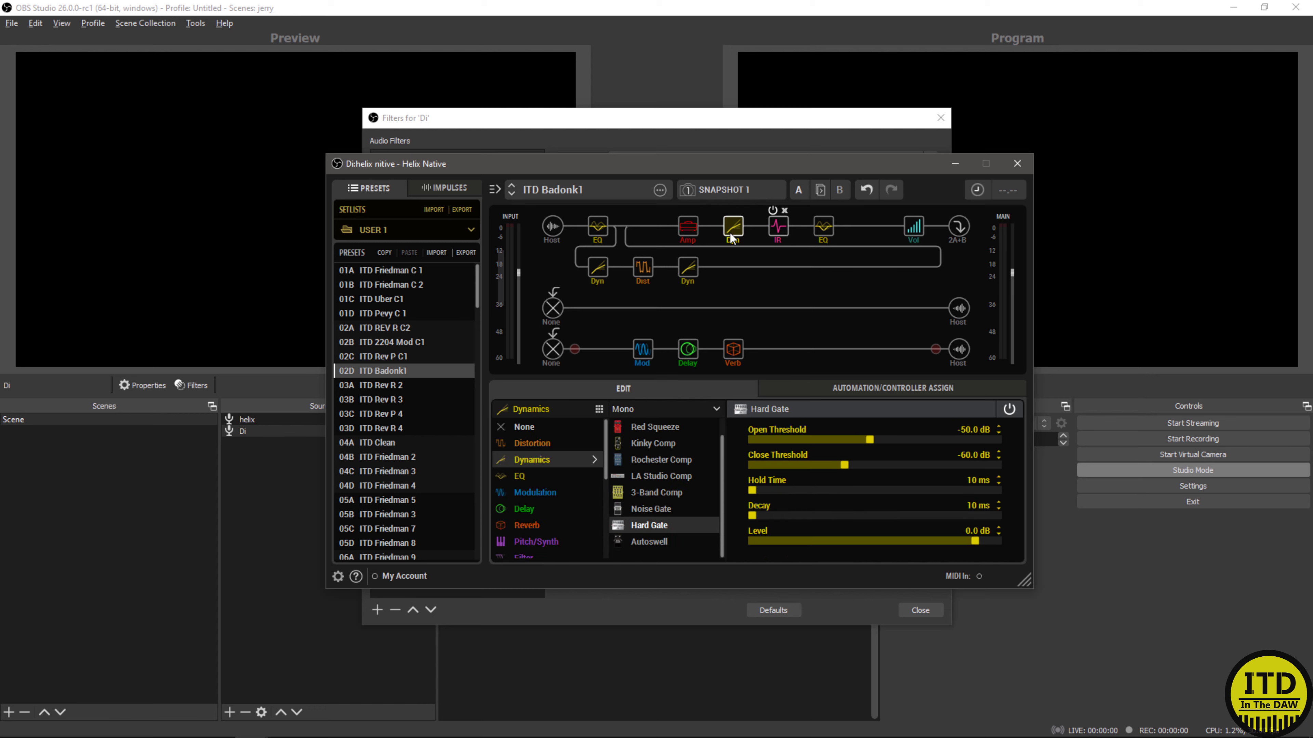
click(769, 230)
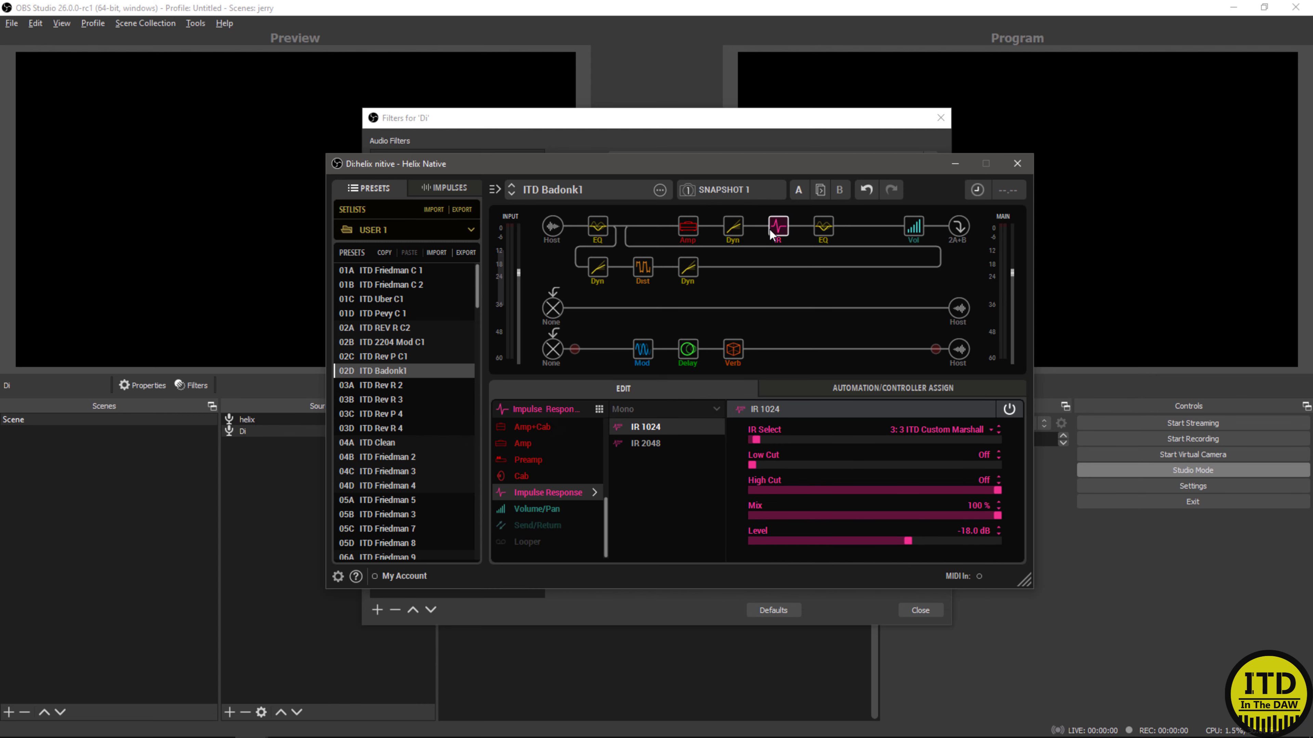
click(823, 227)
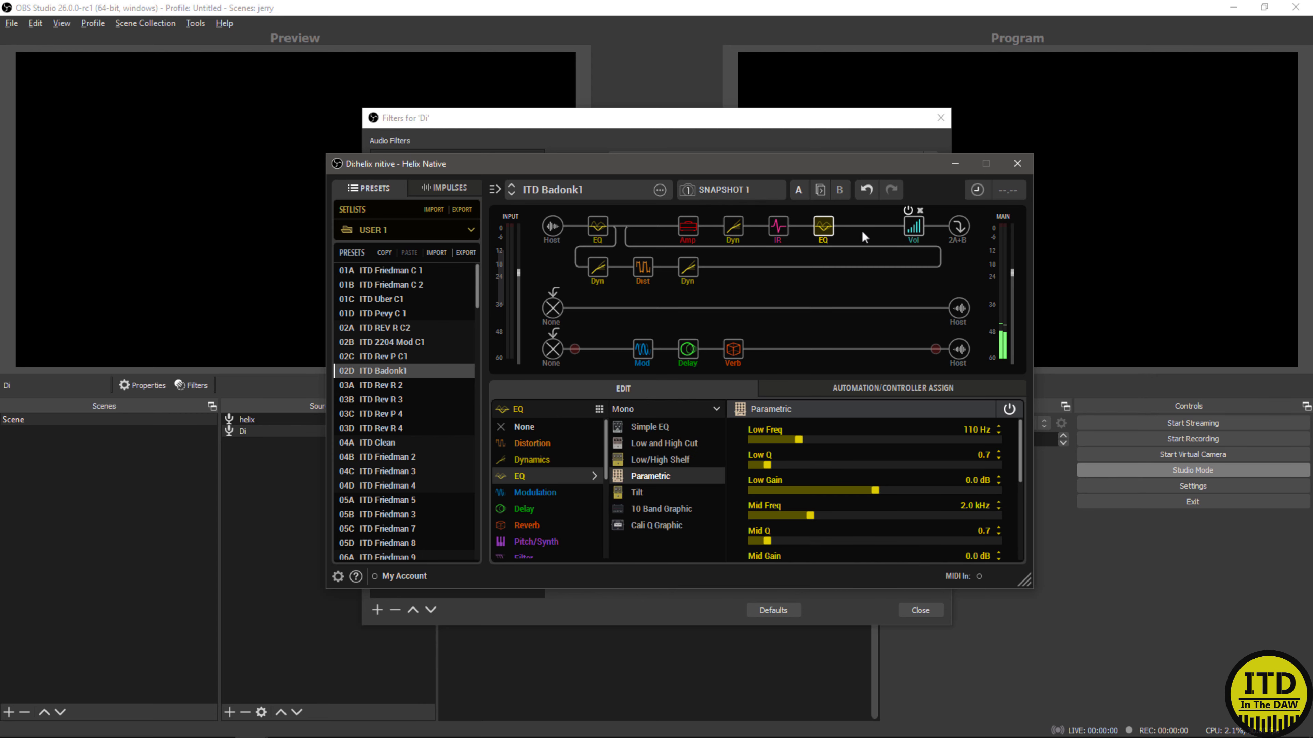
click(912, 230)
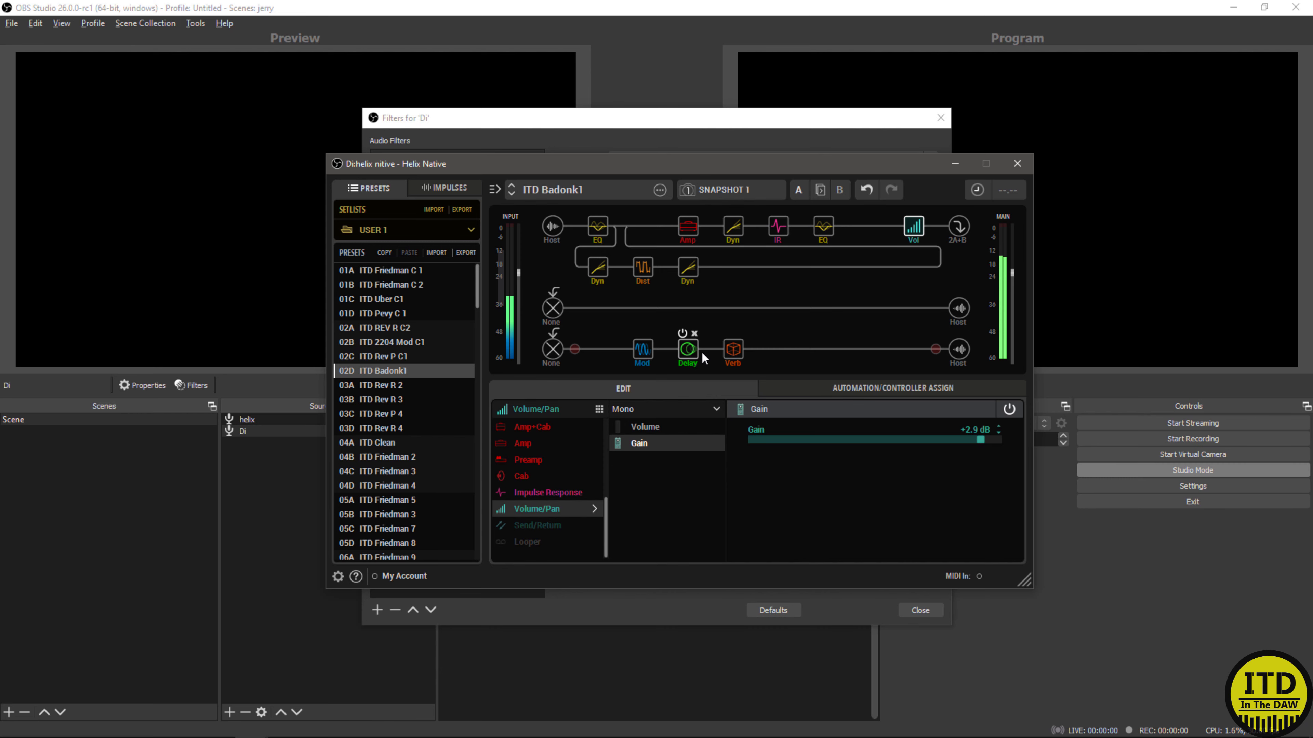
key(Escape)
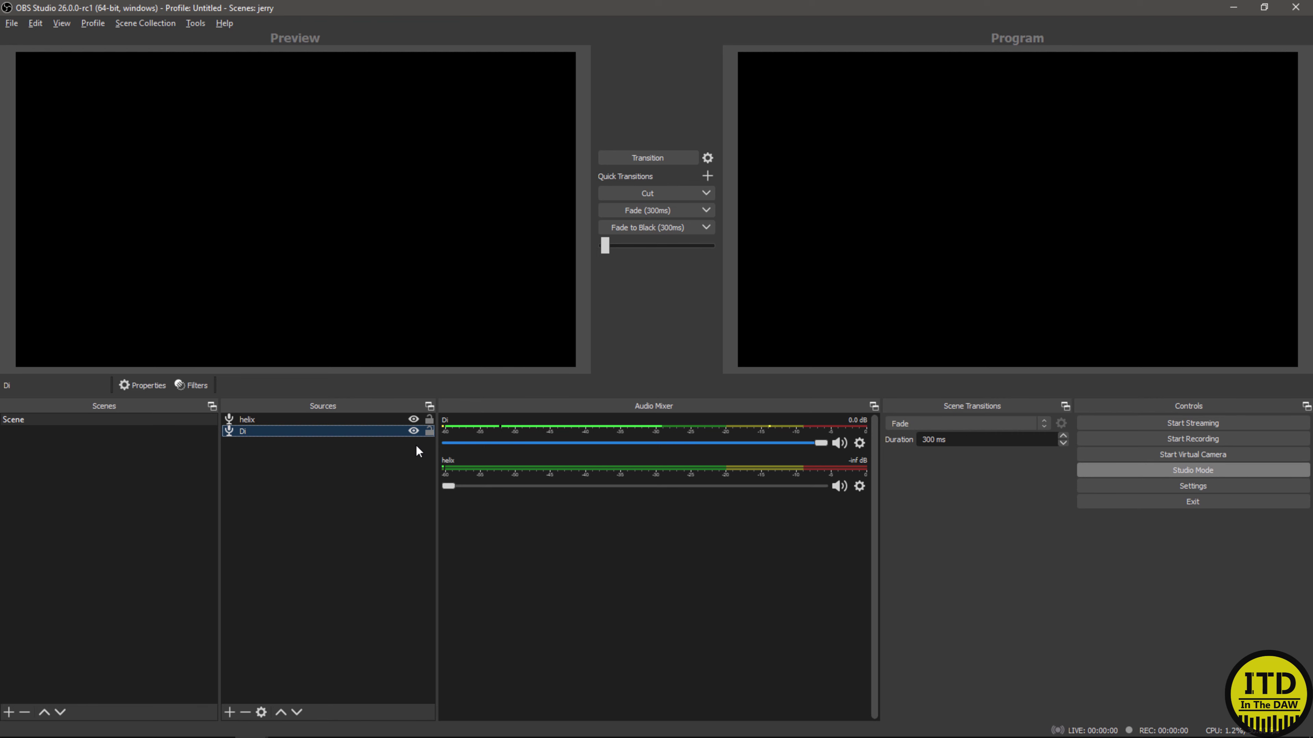
key(Tab)
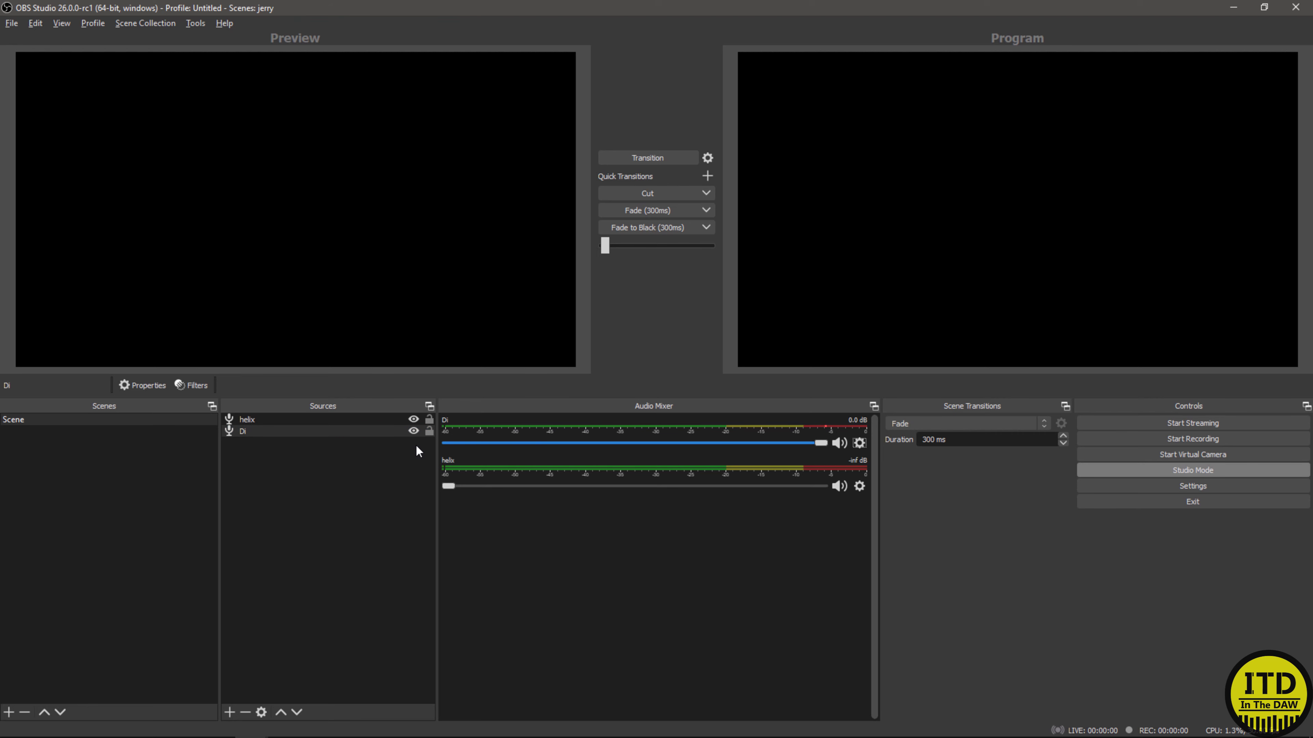
Step: Add a VST 2.x Plug-in audio filter with its default name to the helix source
click(859, 486)
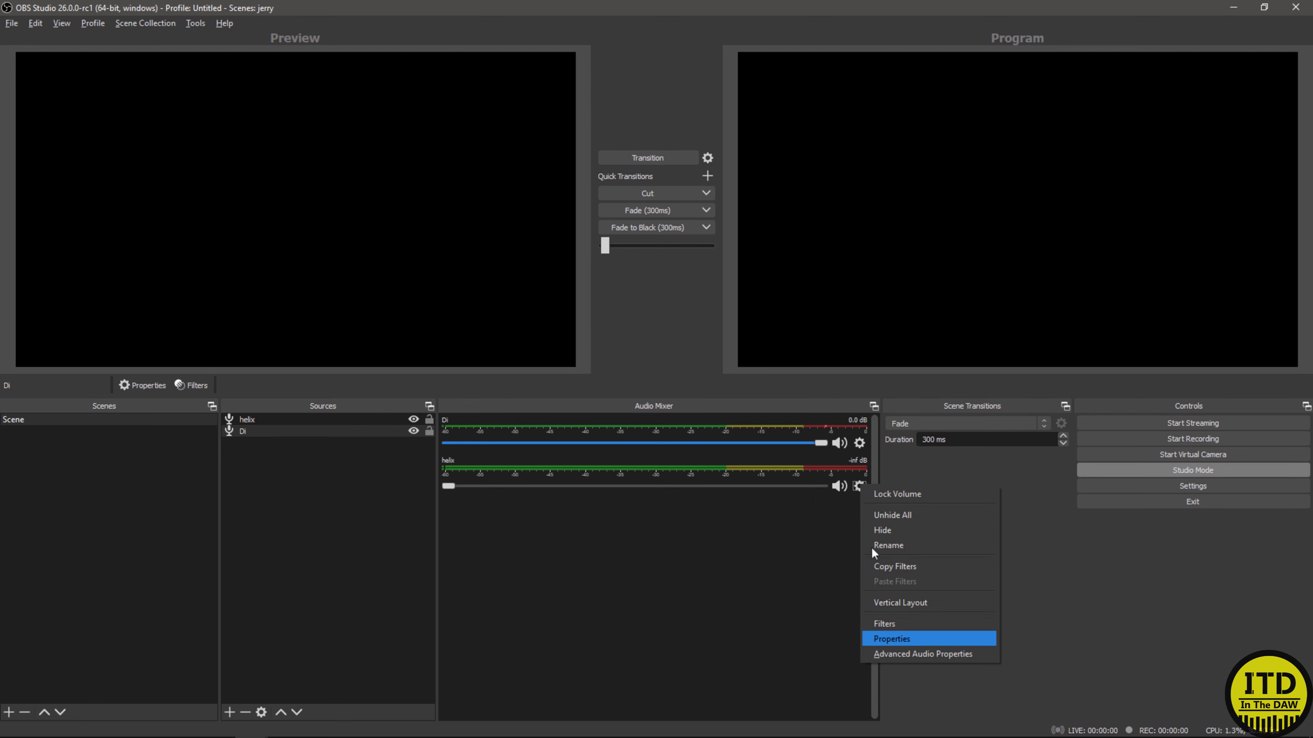
click(884, 625)
click(378, 609)
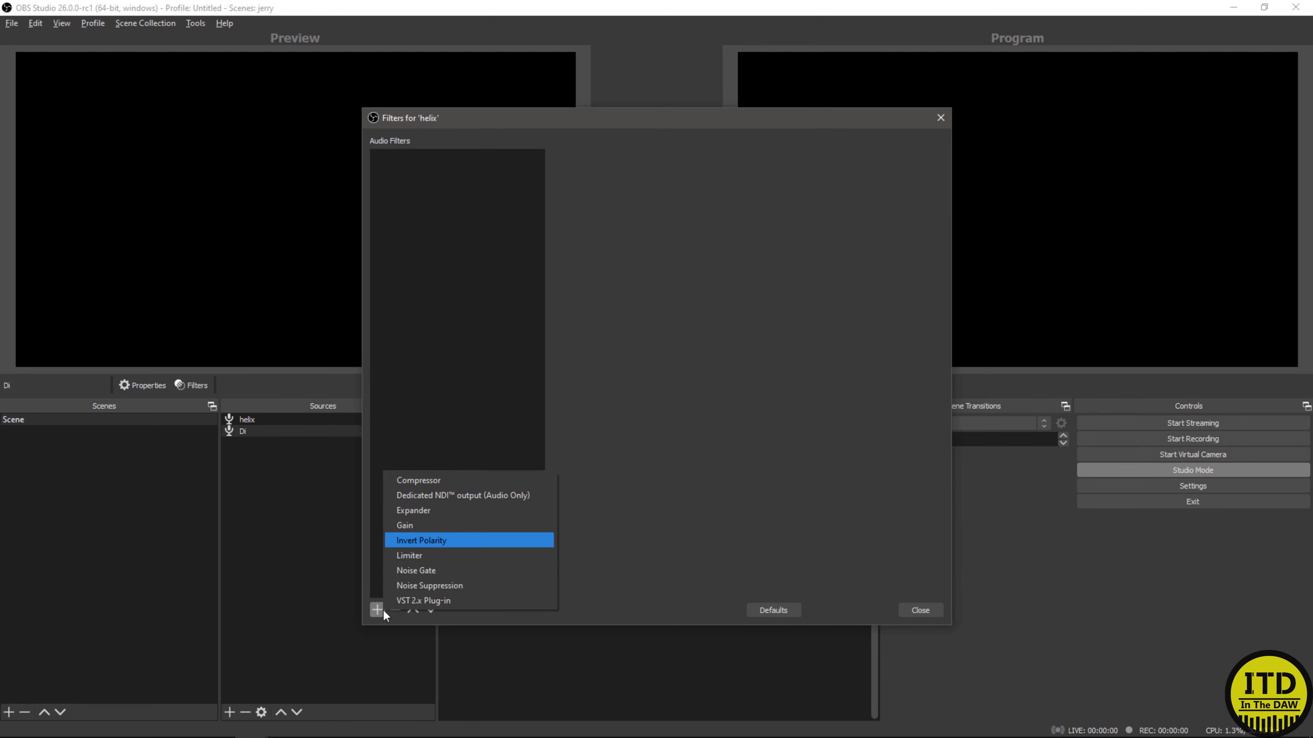
key(Down)
key(Down)
key(Down)
key(Down)
key(Down)
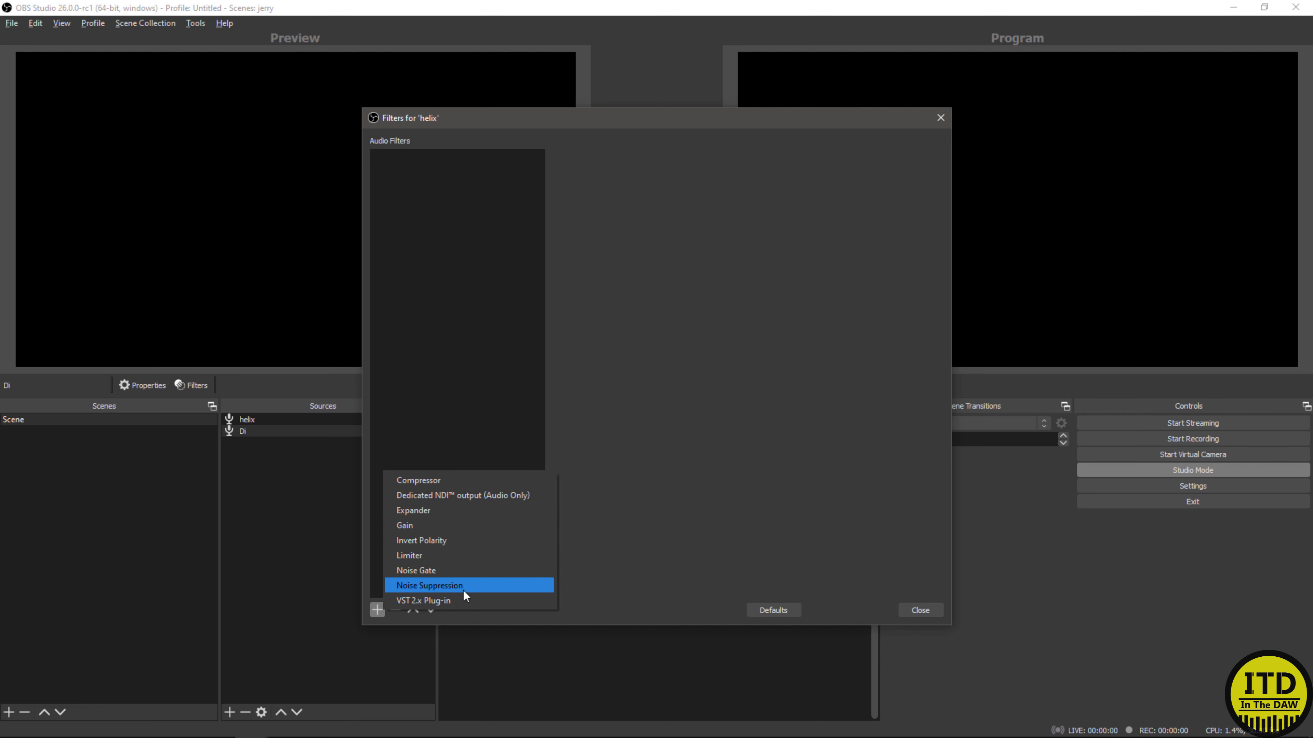
key(Up)
key(Up)
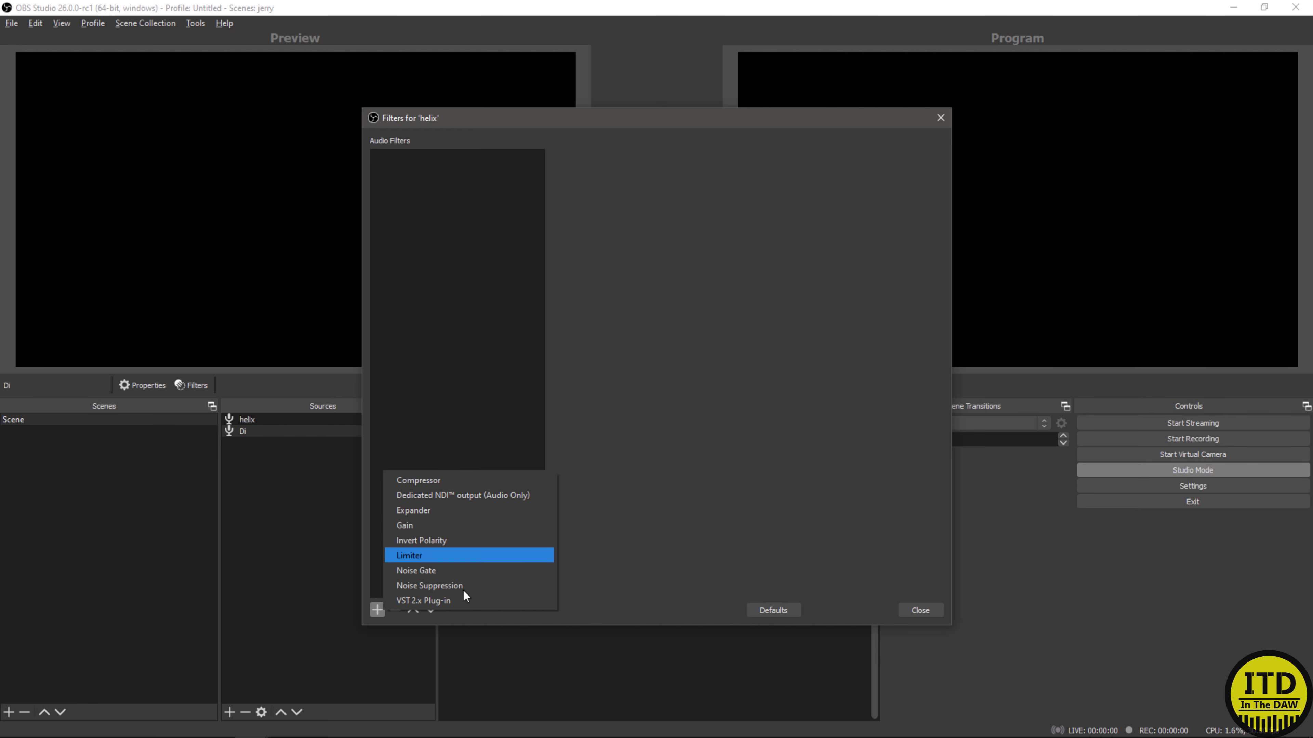
click(439, 600)
click(628, 394)
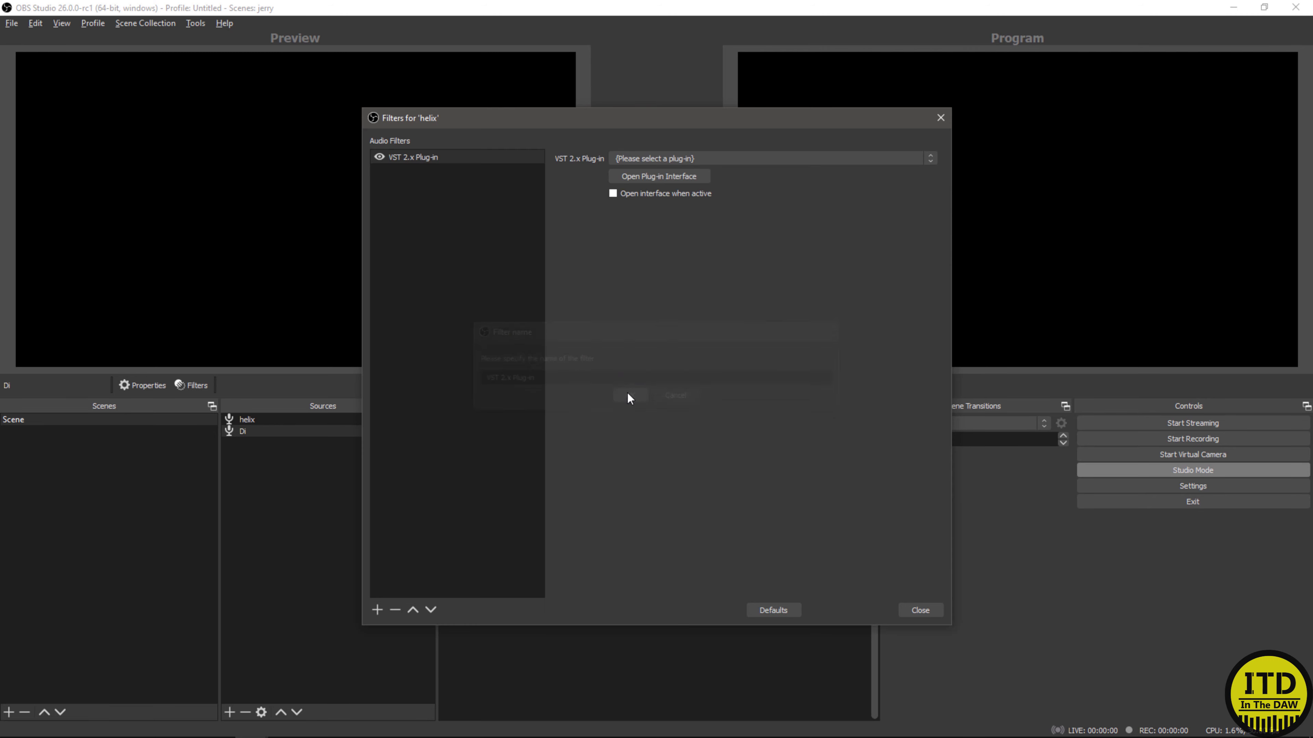
Step: Select FabFilter Pro-L 2 as the helix filter's VST plug-in and open its interface
click(649, 164)
scroll(642, 416, down, 3)
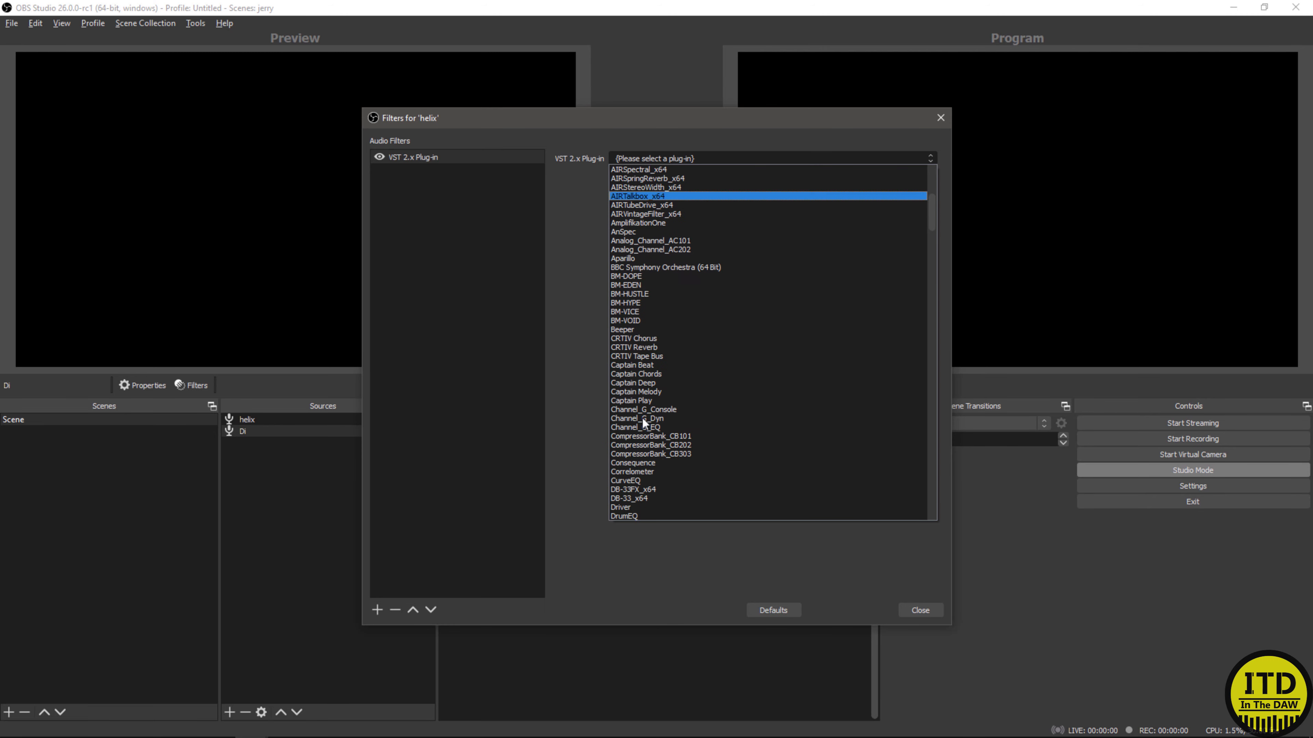
scroll(642, 417, down, 8)
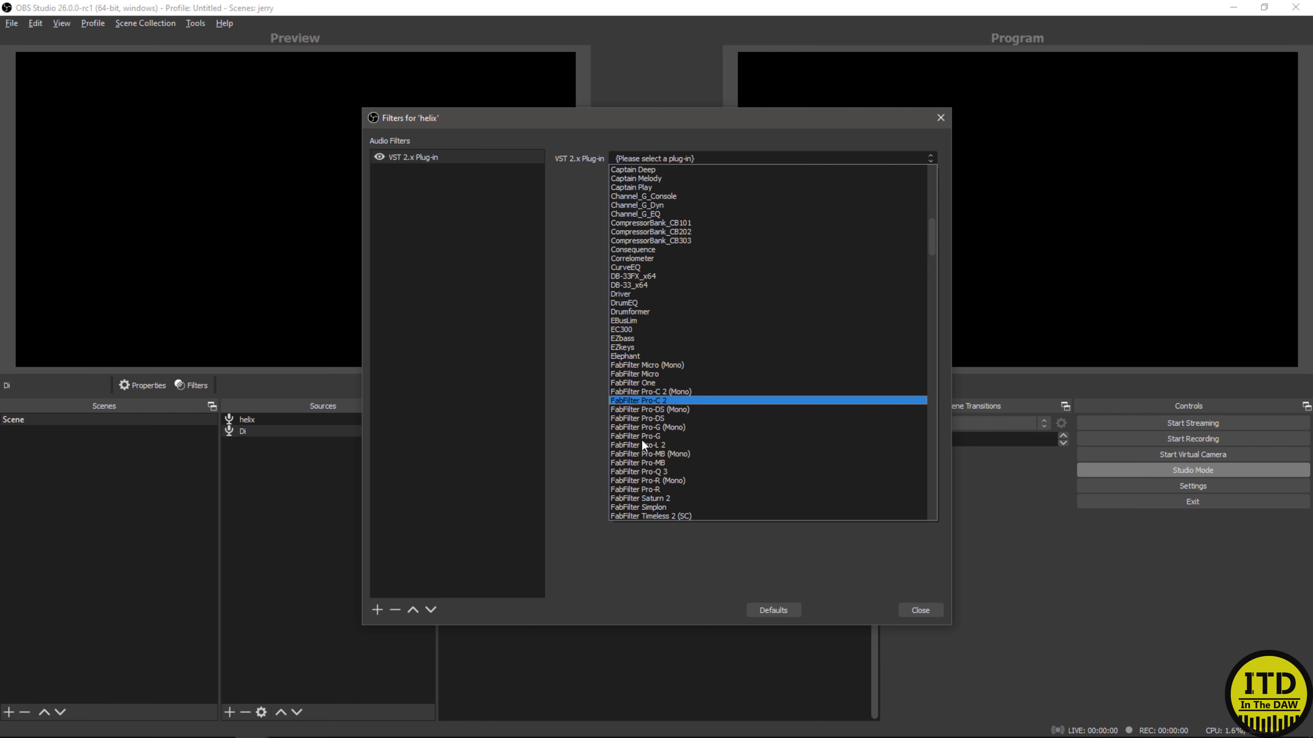
scroll(639, 429, down, 8)
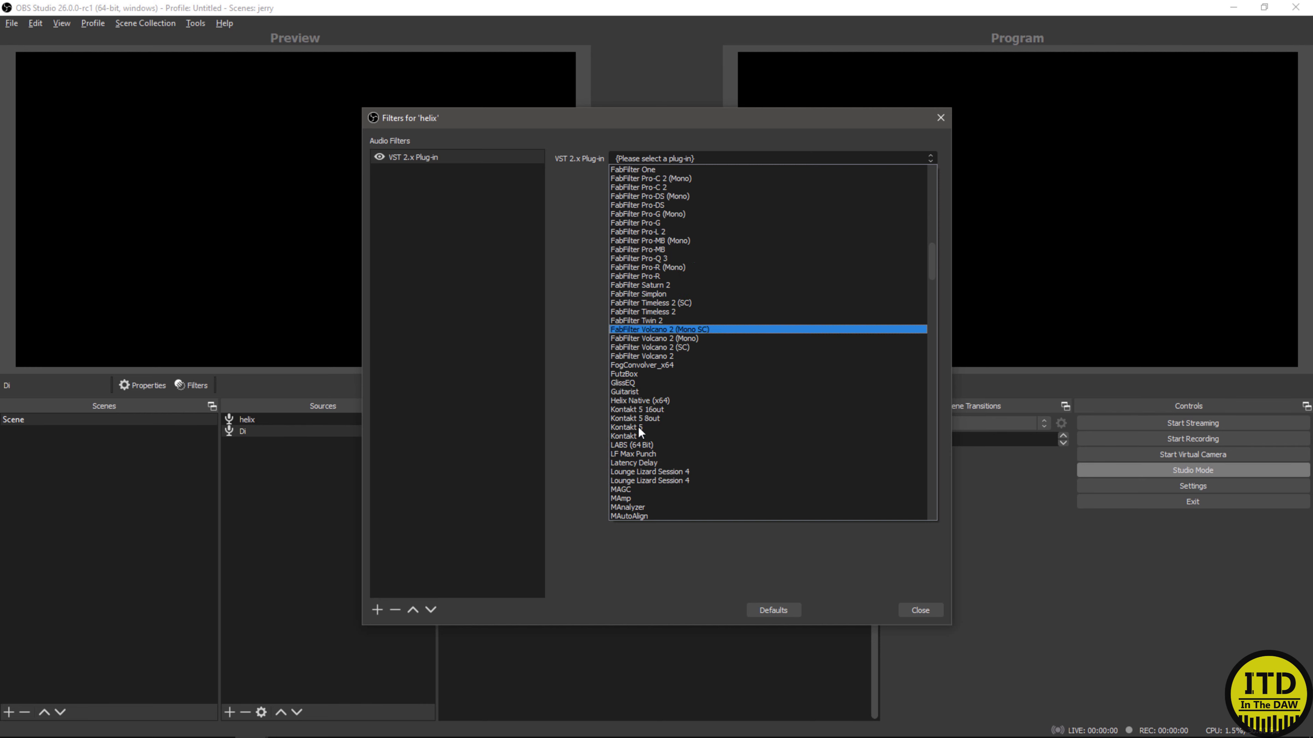
scroll(639, 429, up, 15)
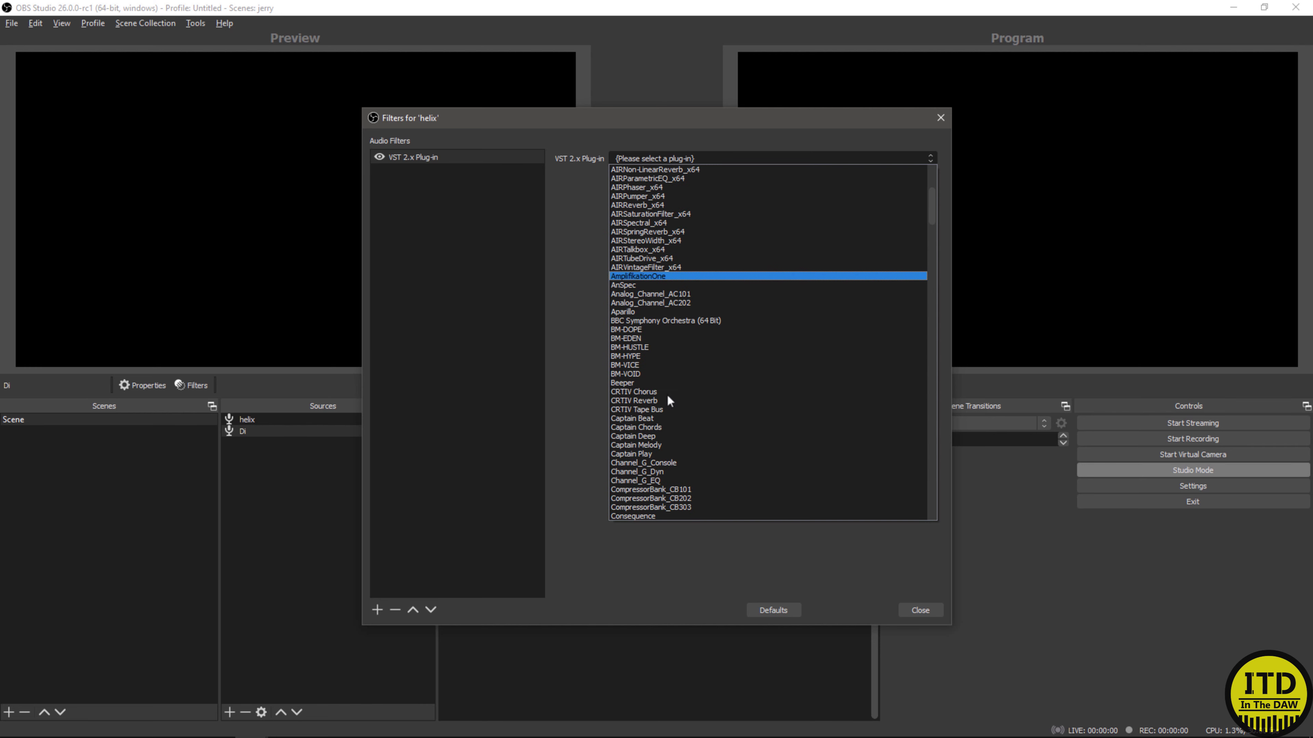
scroll(688, 370, down, 5)
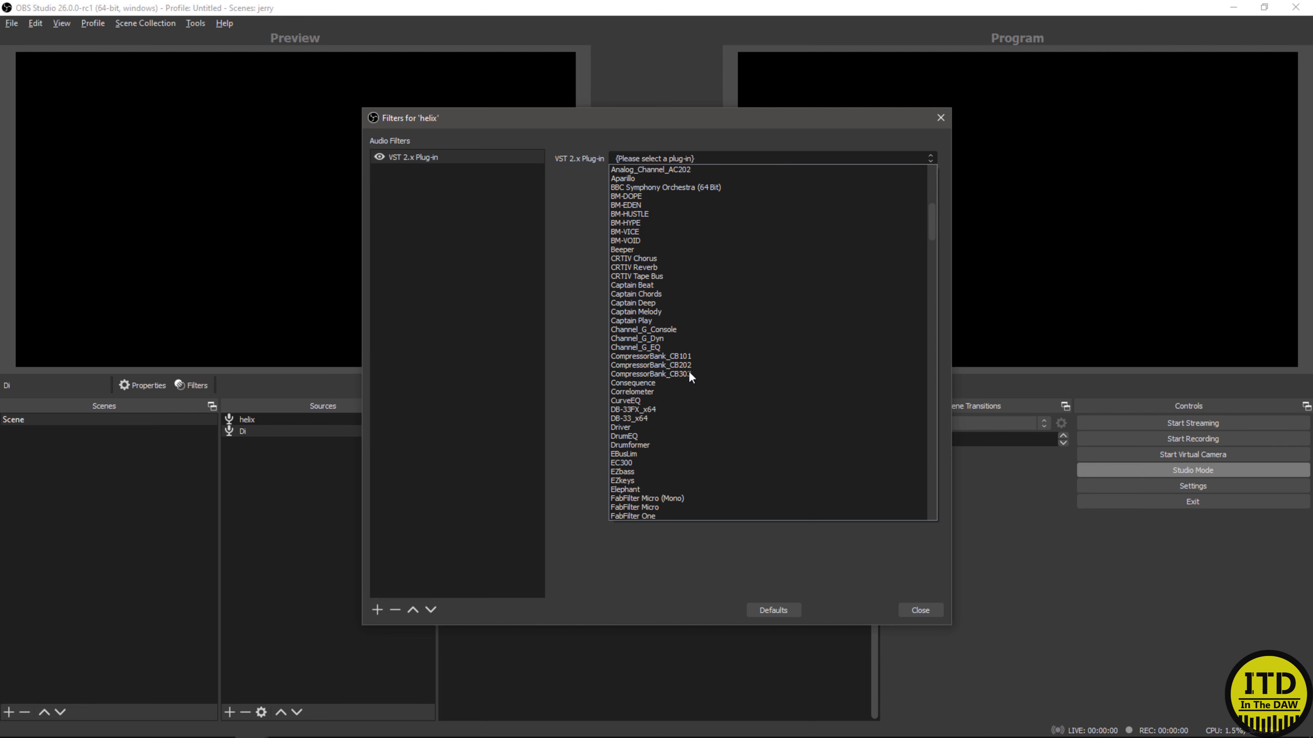
scroll(688, 370, down, 10)
scroll(688, 370, up, 4)
scroll(689, 370, down, 6)
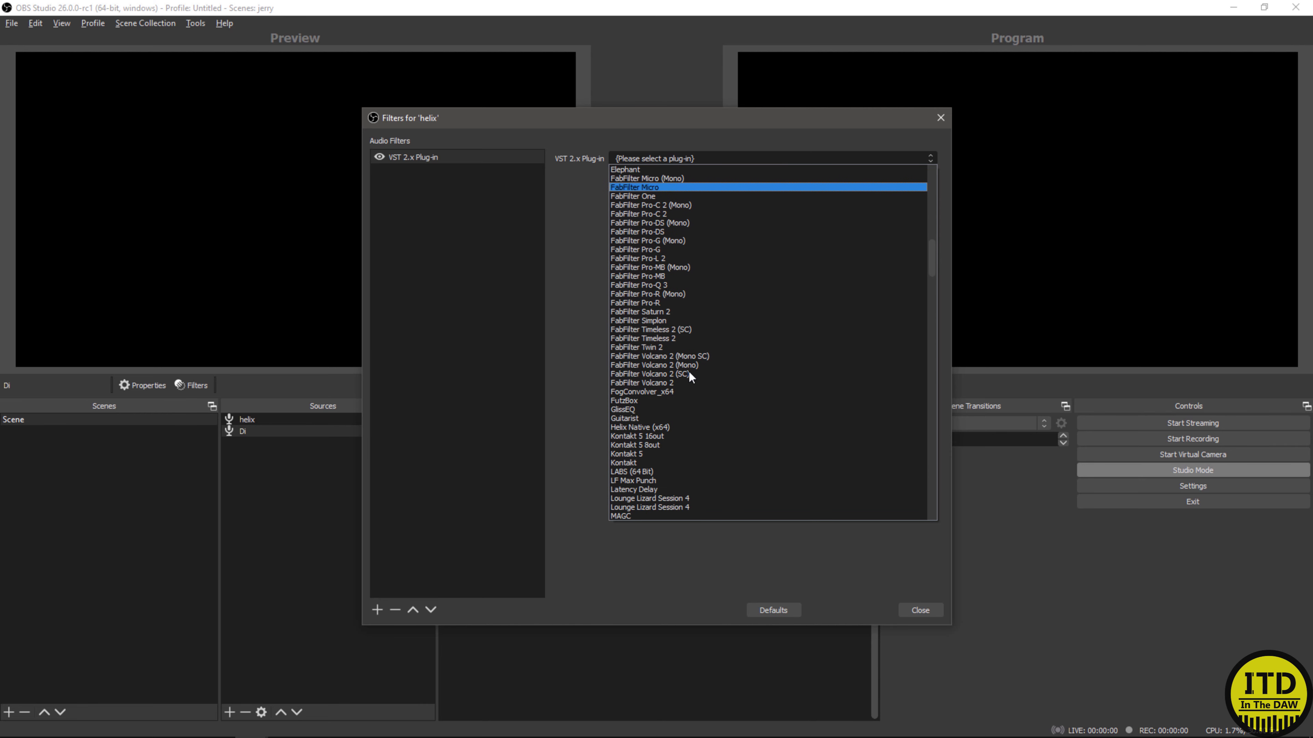
click(630, 258)
click(658, 177)
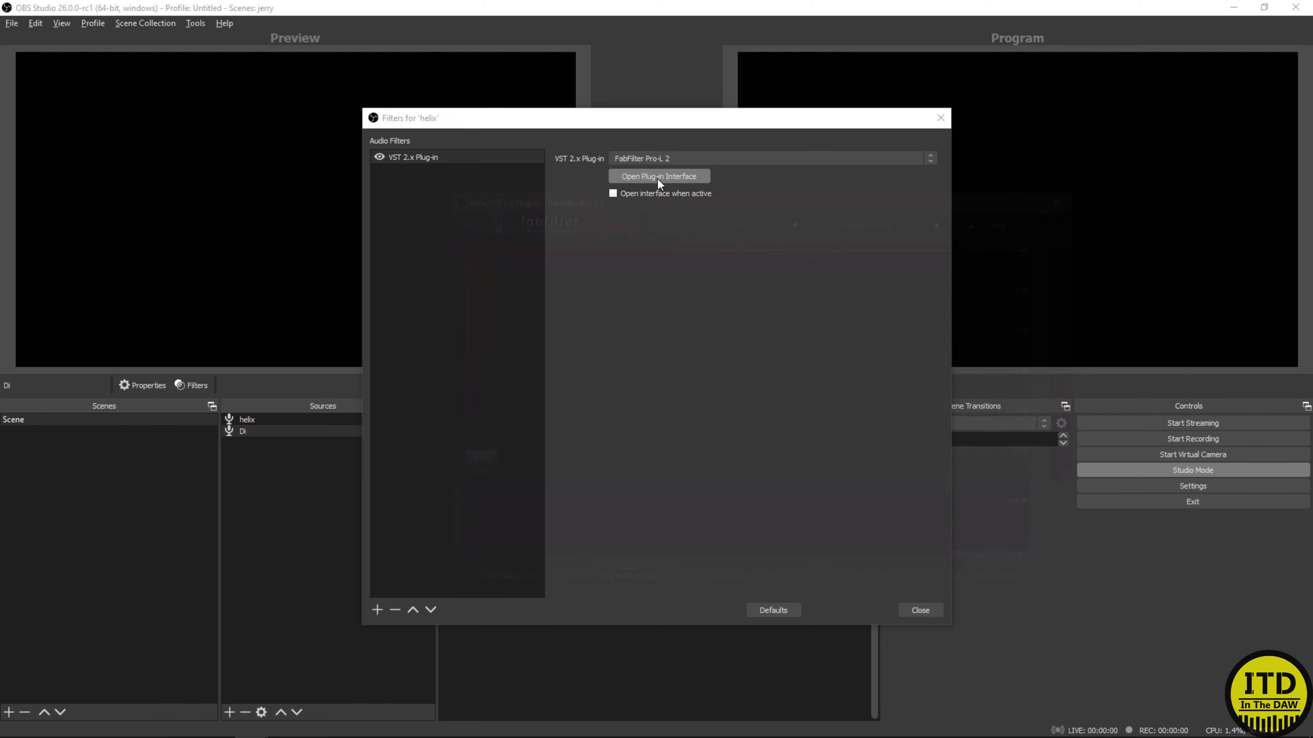
Step: Try raising the Pro-L 2 gain, return it to 0.00 dB, and close the plug-in window
drag(468, 455, 469, 390)
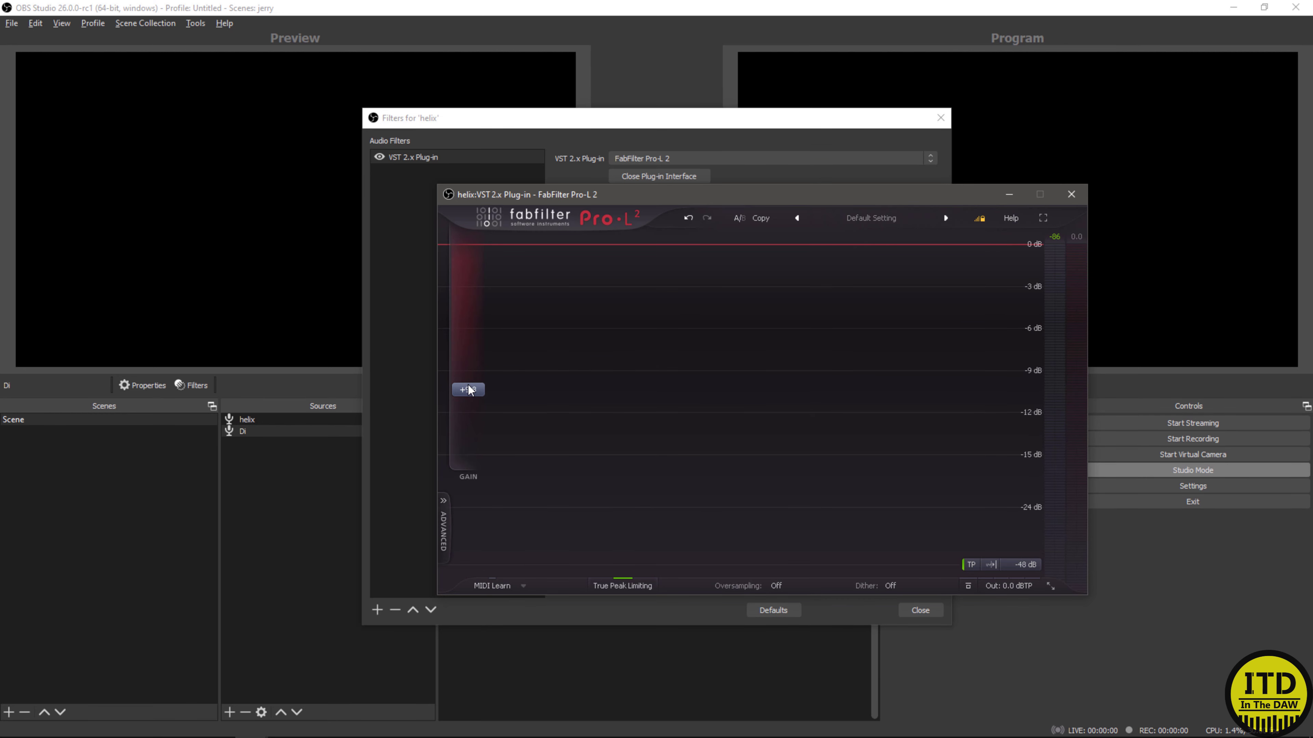
drag(493, 400, 495, 507)
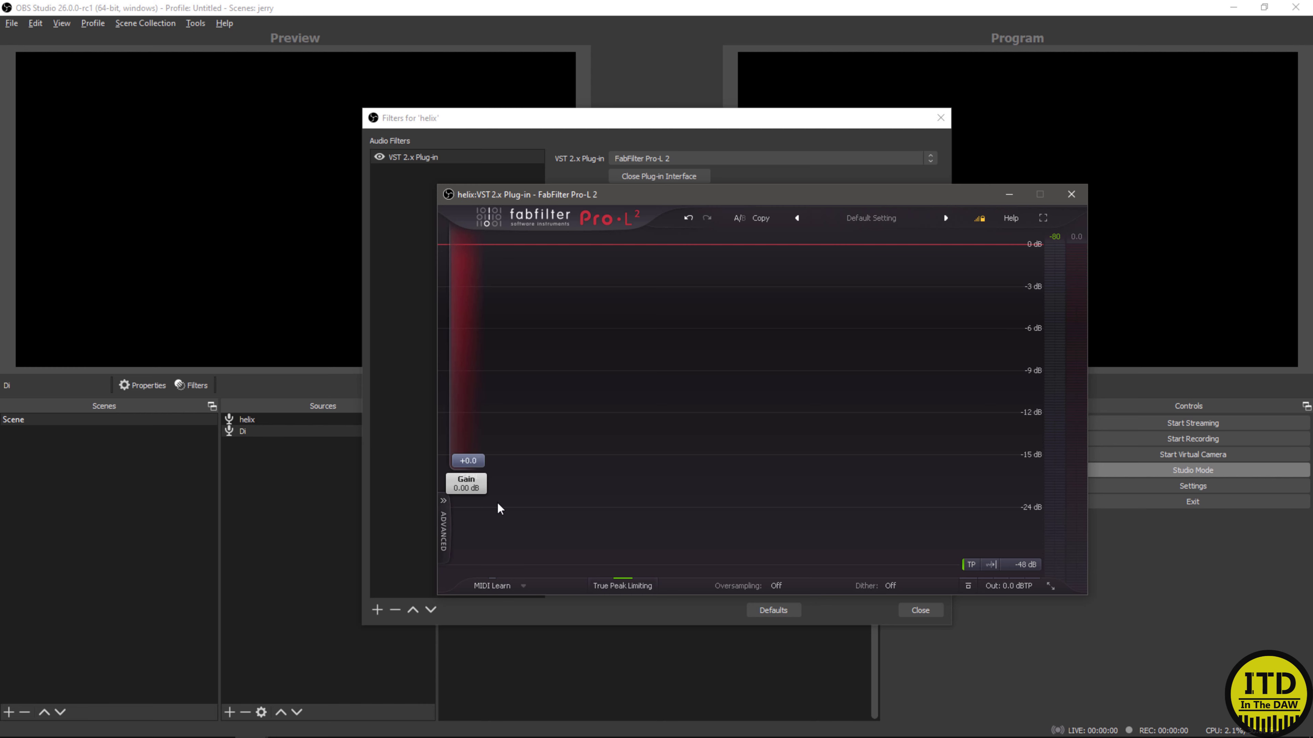
click(1071, 195)
Step: Remove the VST 2.x Plug-in filter from the helix source and close the filters dialog
click(395, 609)
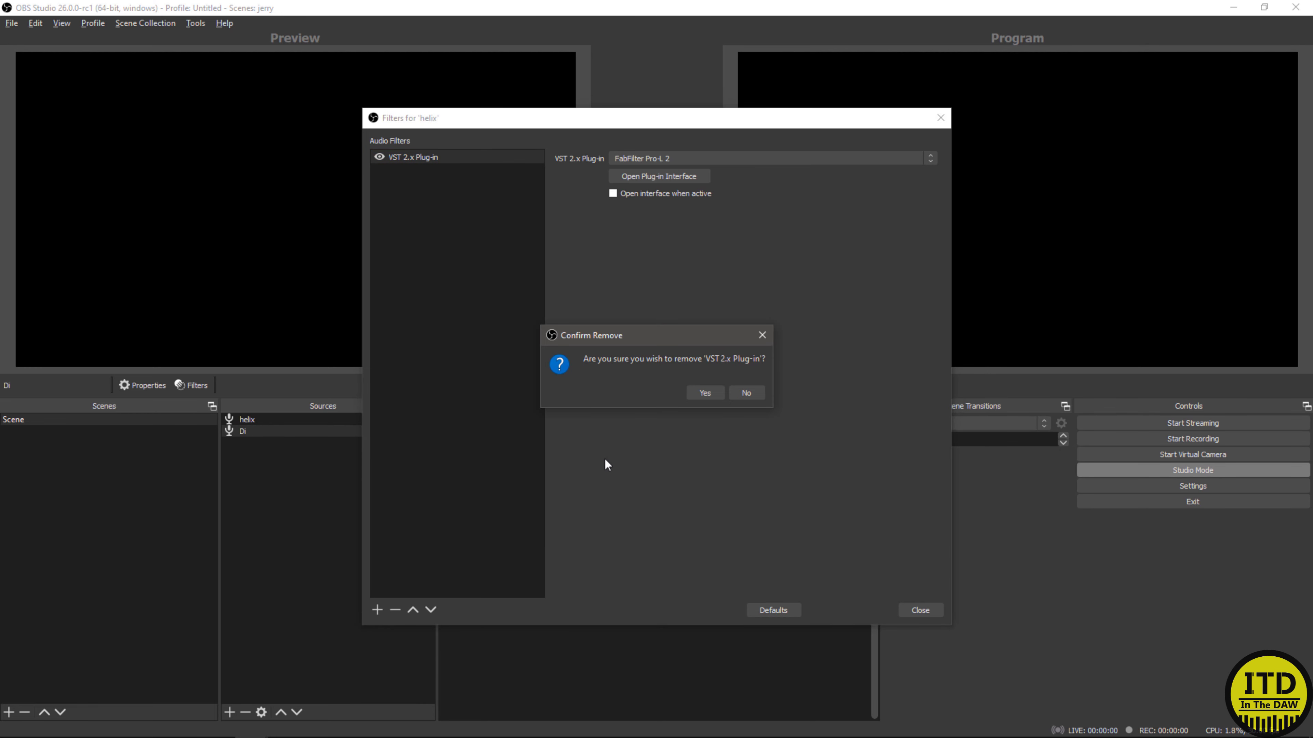
click(702, 388)
click(936, 609)
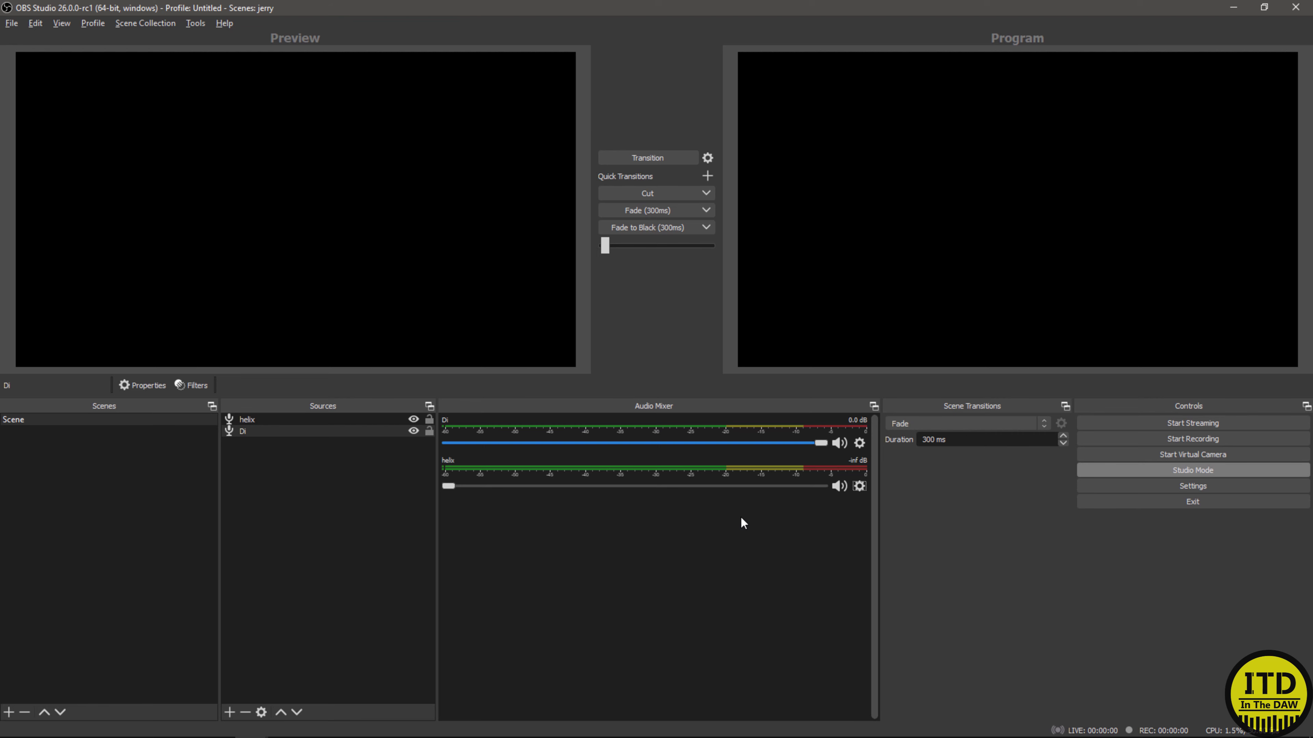
Step: Add a new Blackmagic Device source with its default name to the scene
click(229, 713)
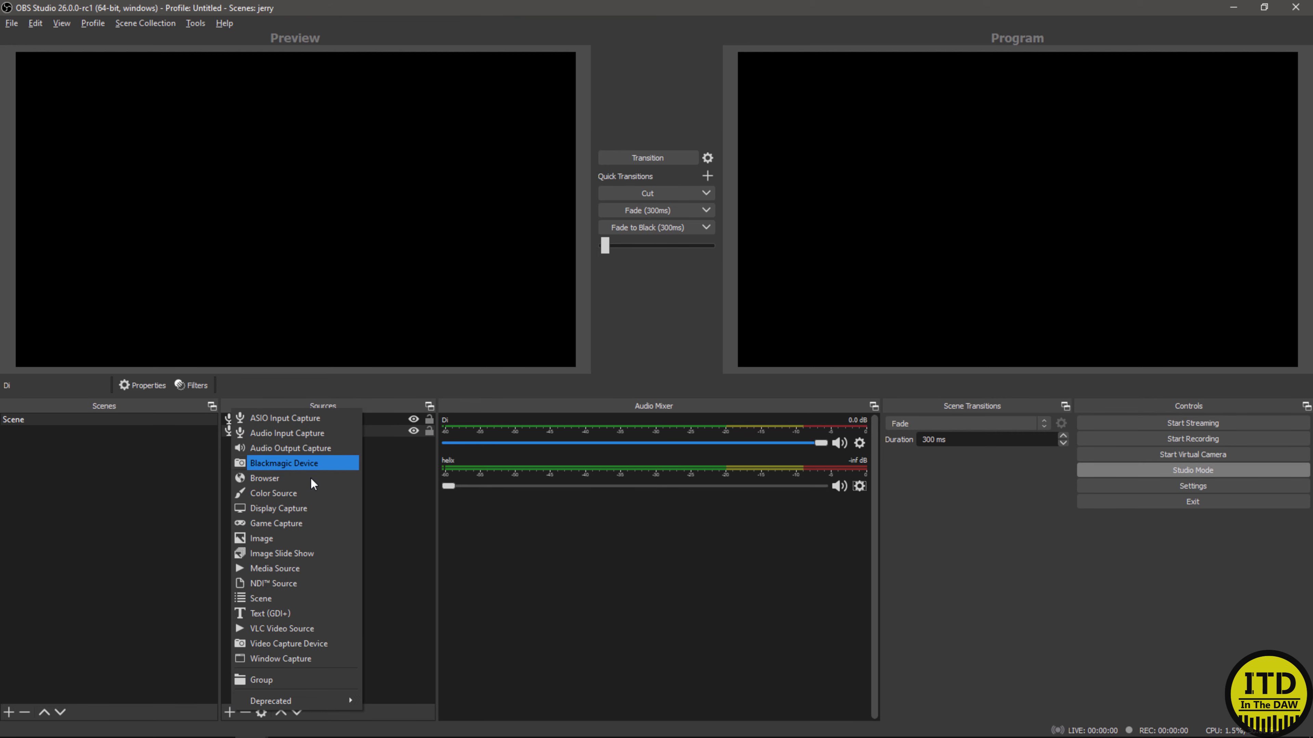
key(Up)
key(Up)
key(Up)
key(Up)
key(Up)
key(Up)
key(Up)
key(Up)
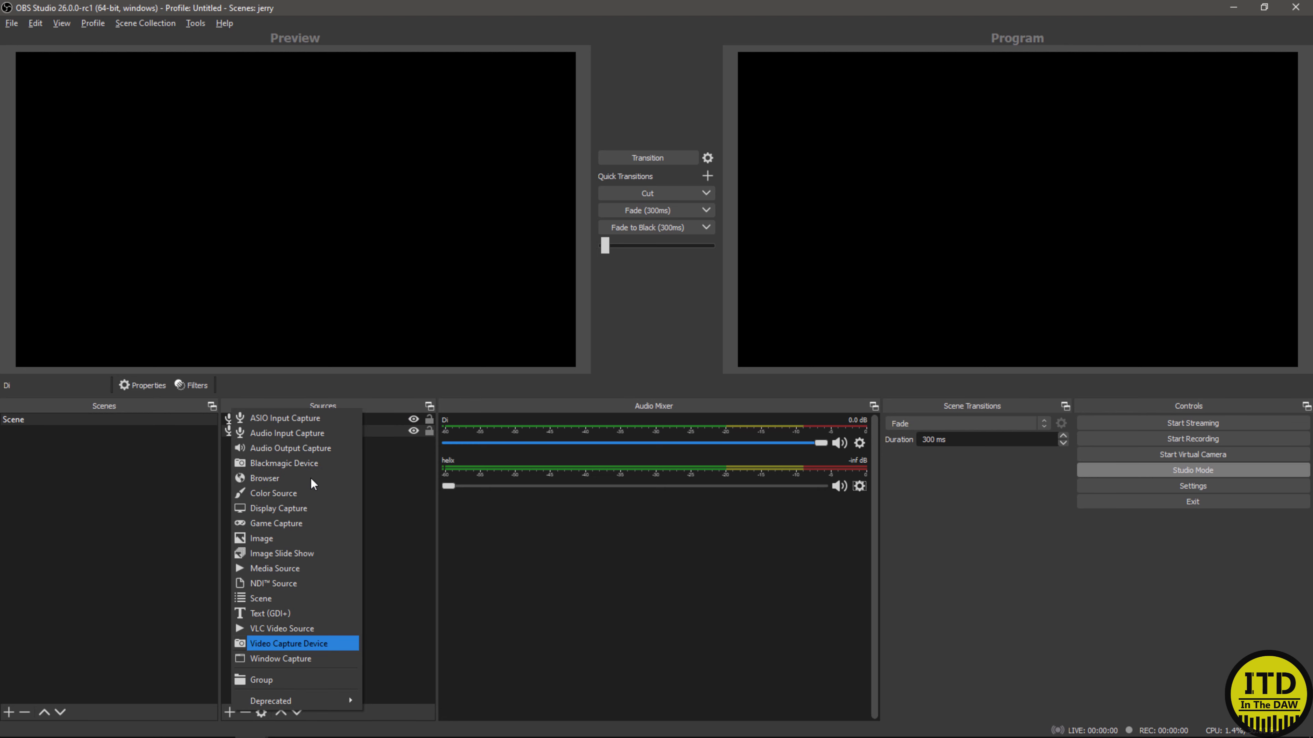
click(293, 466)
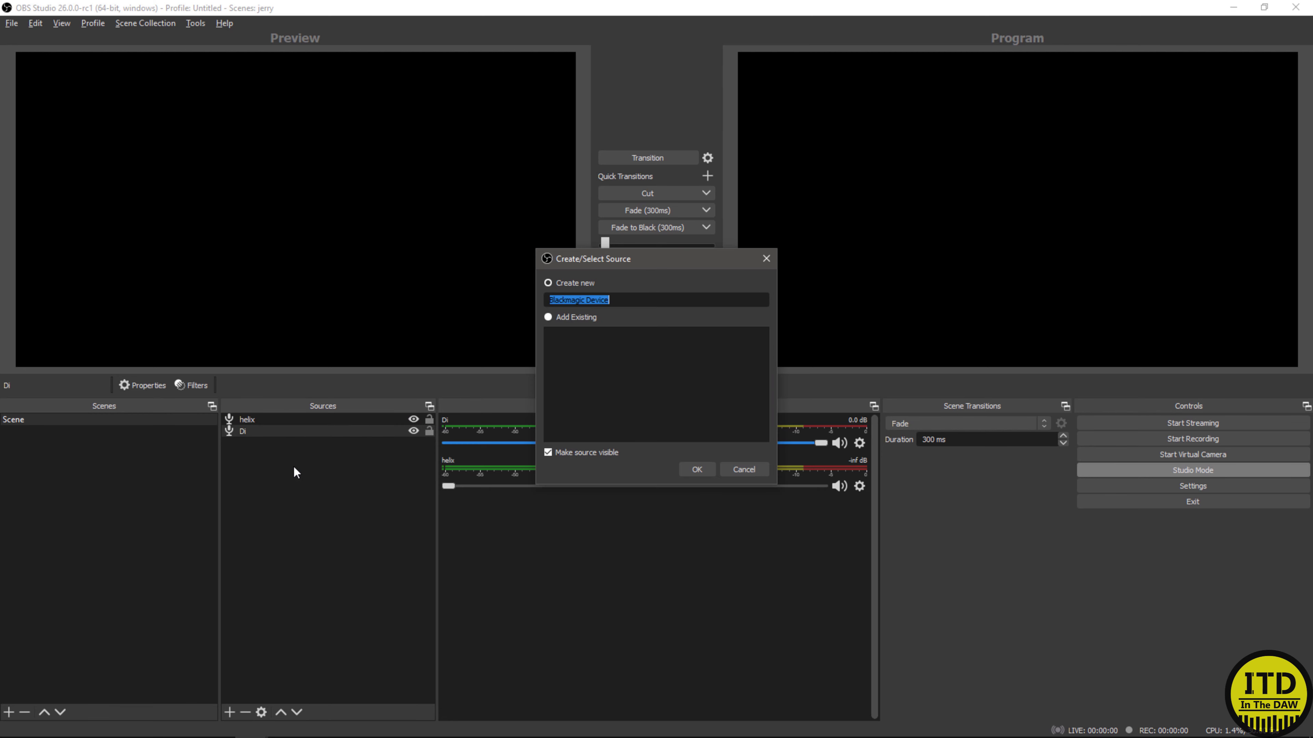
click(684, 469)
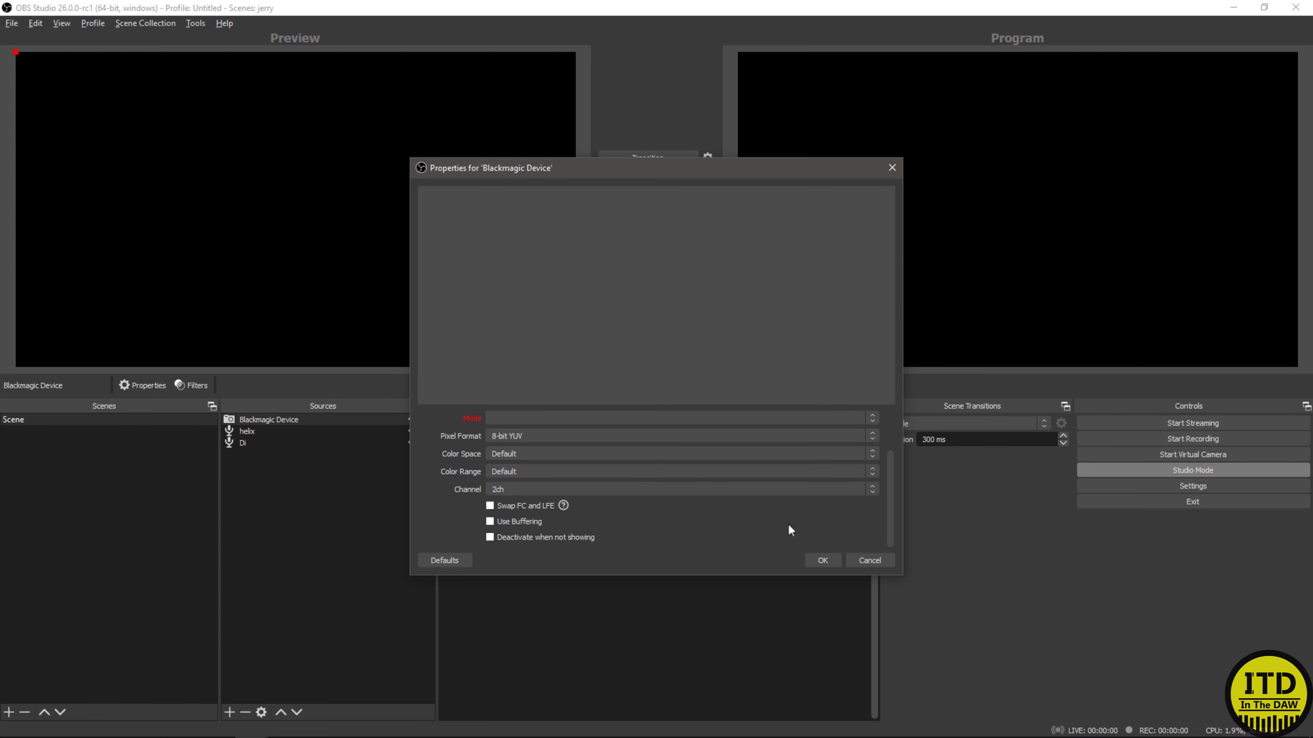
Step: Cancel the Blackmagic Device properties and remove that source from the scene
click(868, 565)
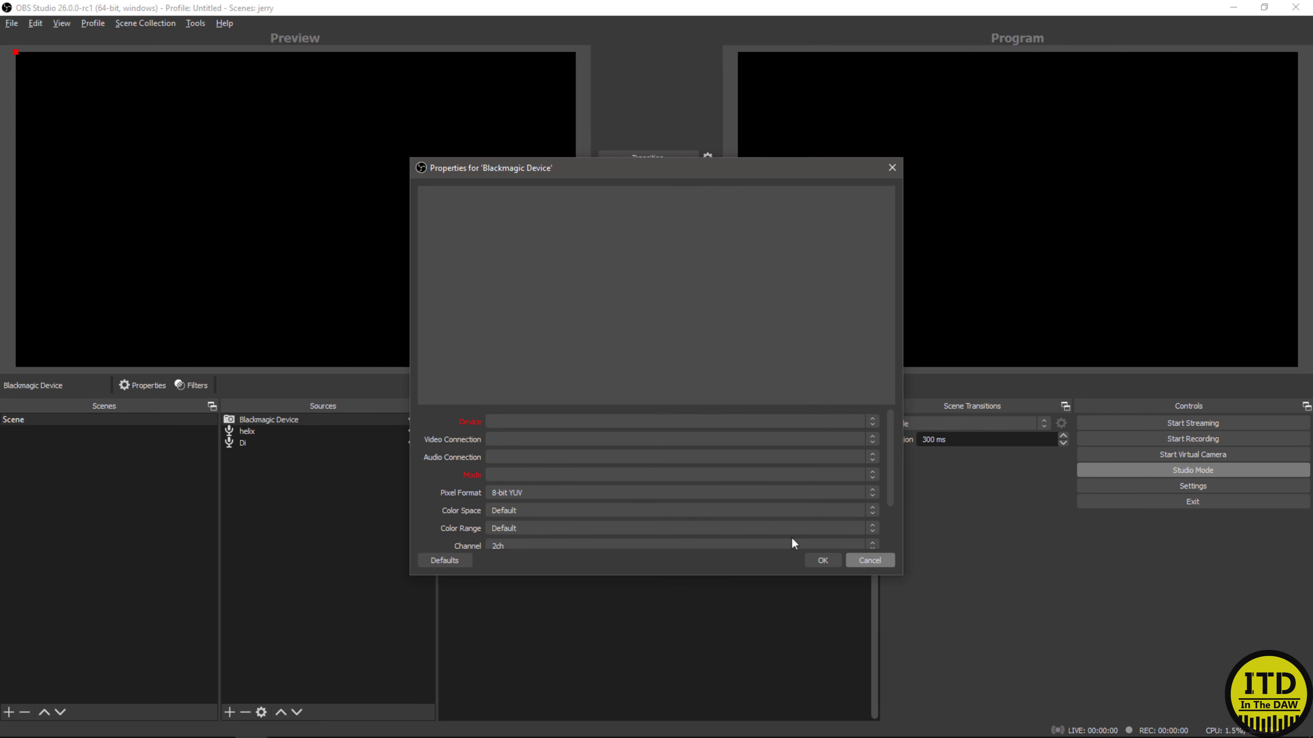
click(870, 558)
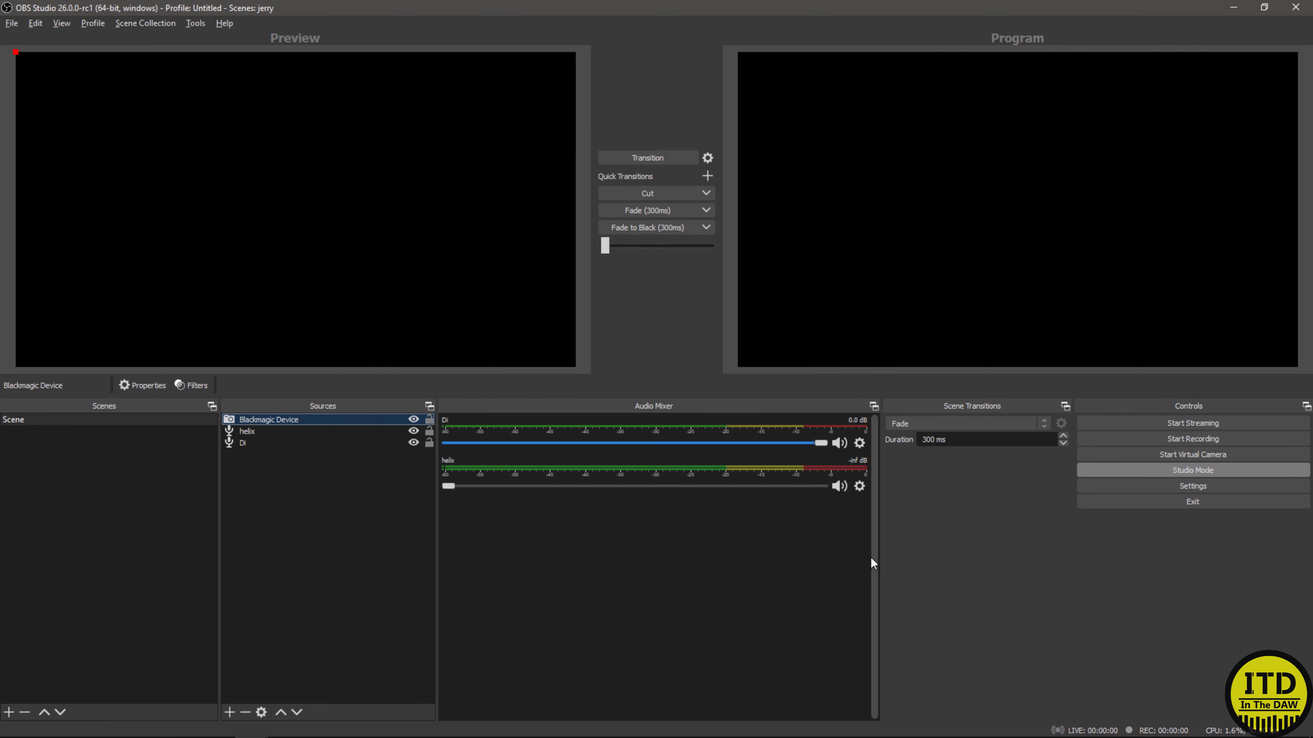
click(245, 712)
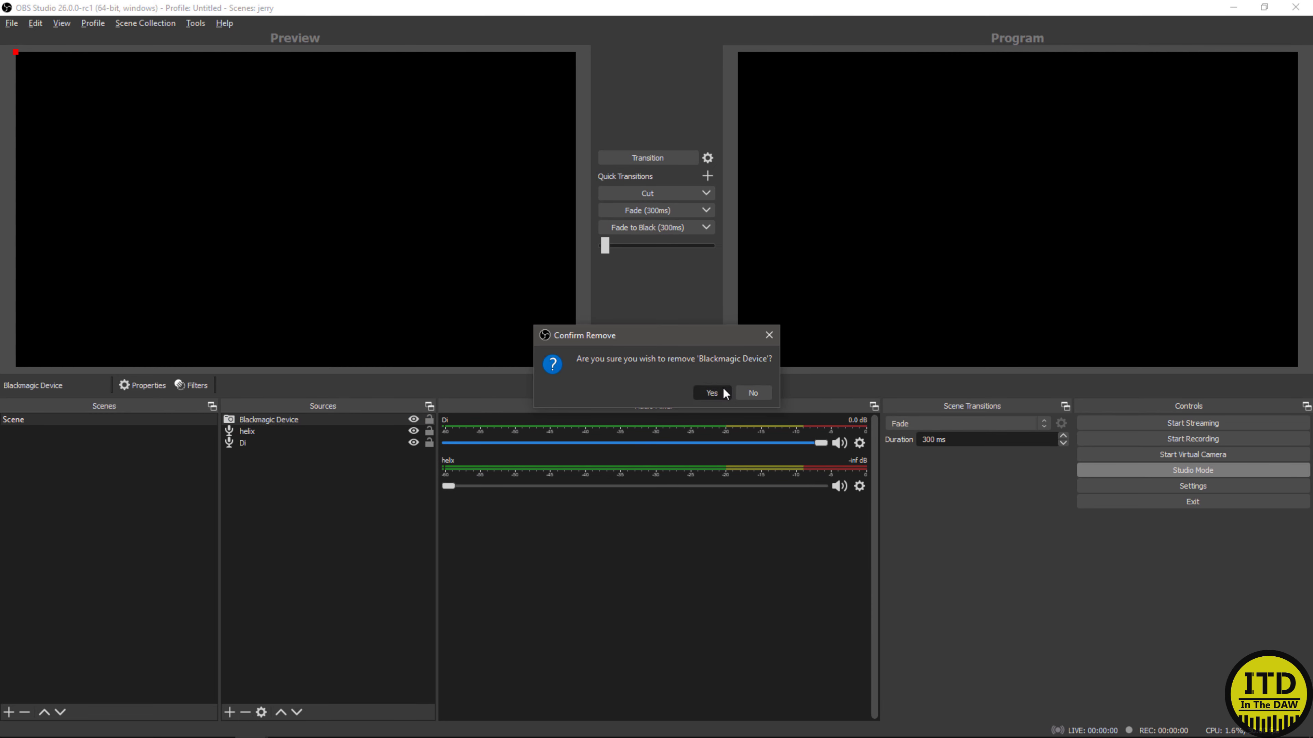
click(712, 393)
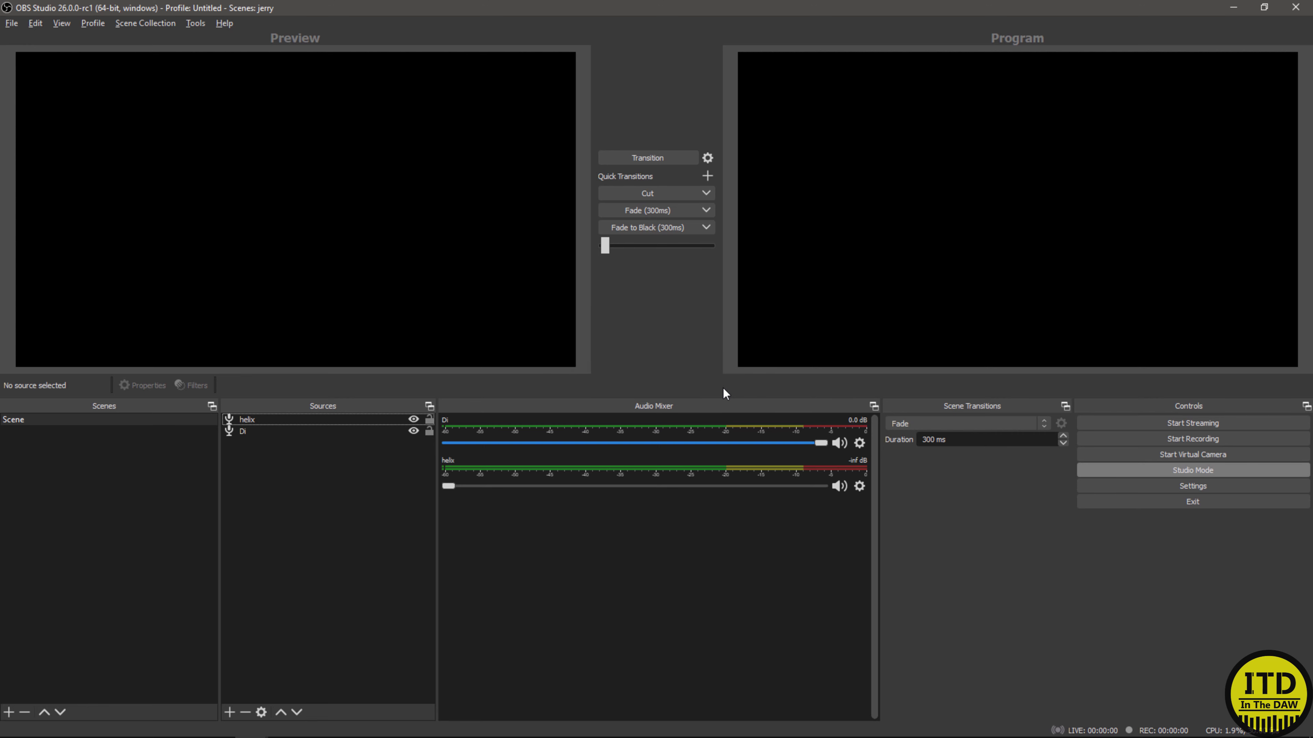